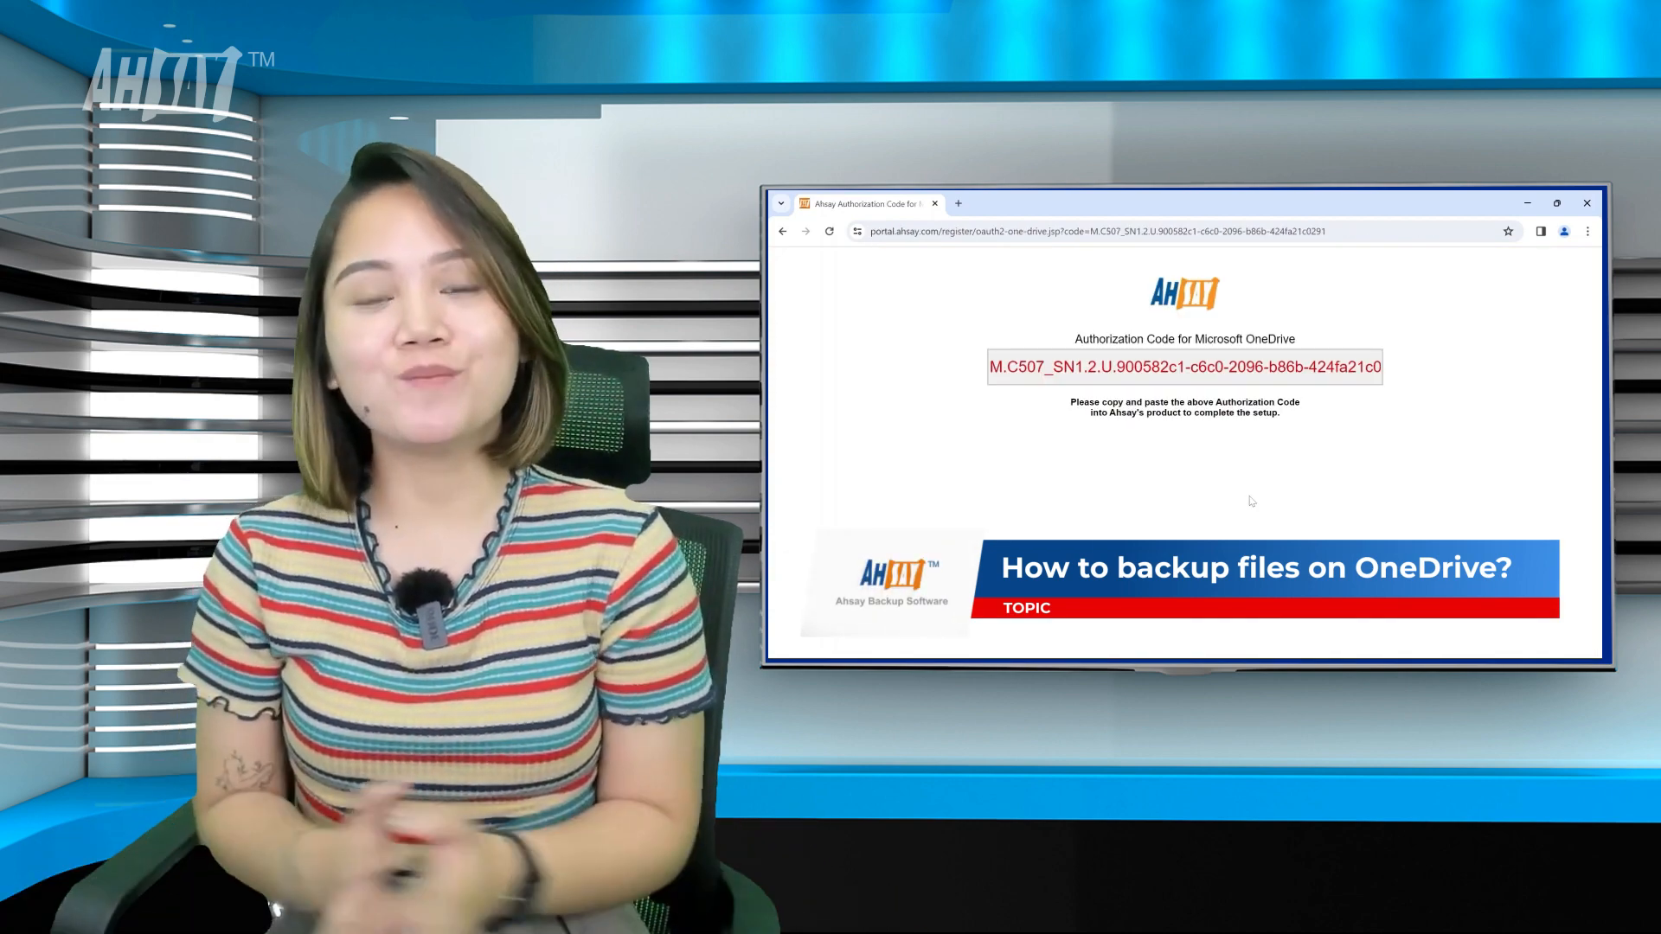
- Copy the Microsoft OneDrive authorization code from the browser page and submit it in AhsayOBM's authorization prompt
triple_click(1208, 367)
right_click(1207, 367)
click(1239, 425)
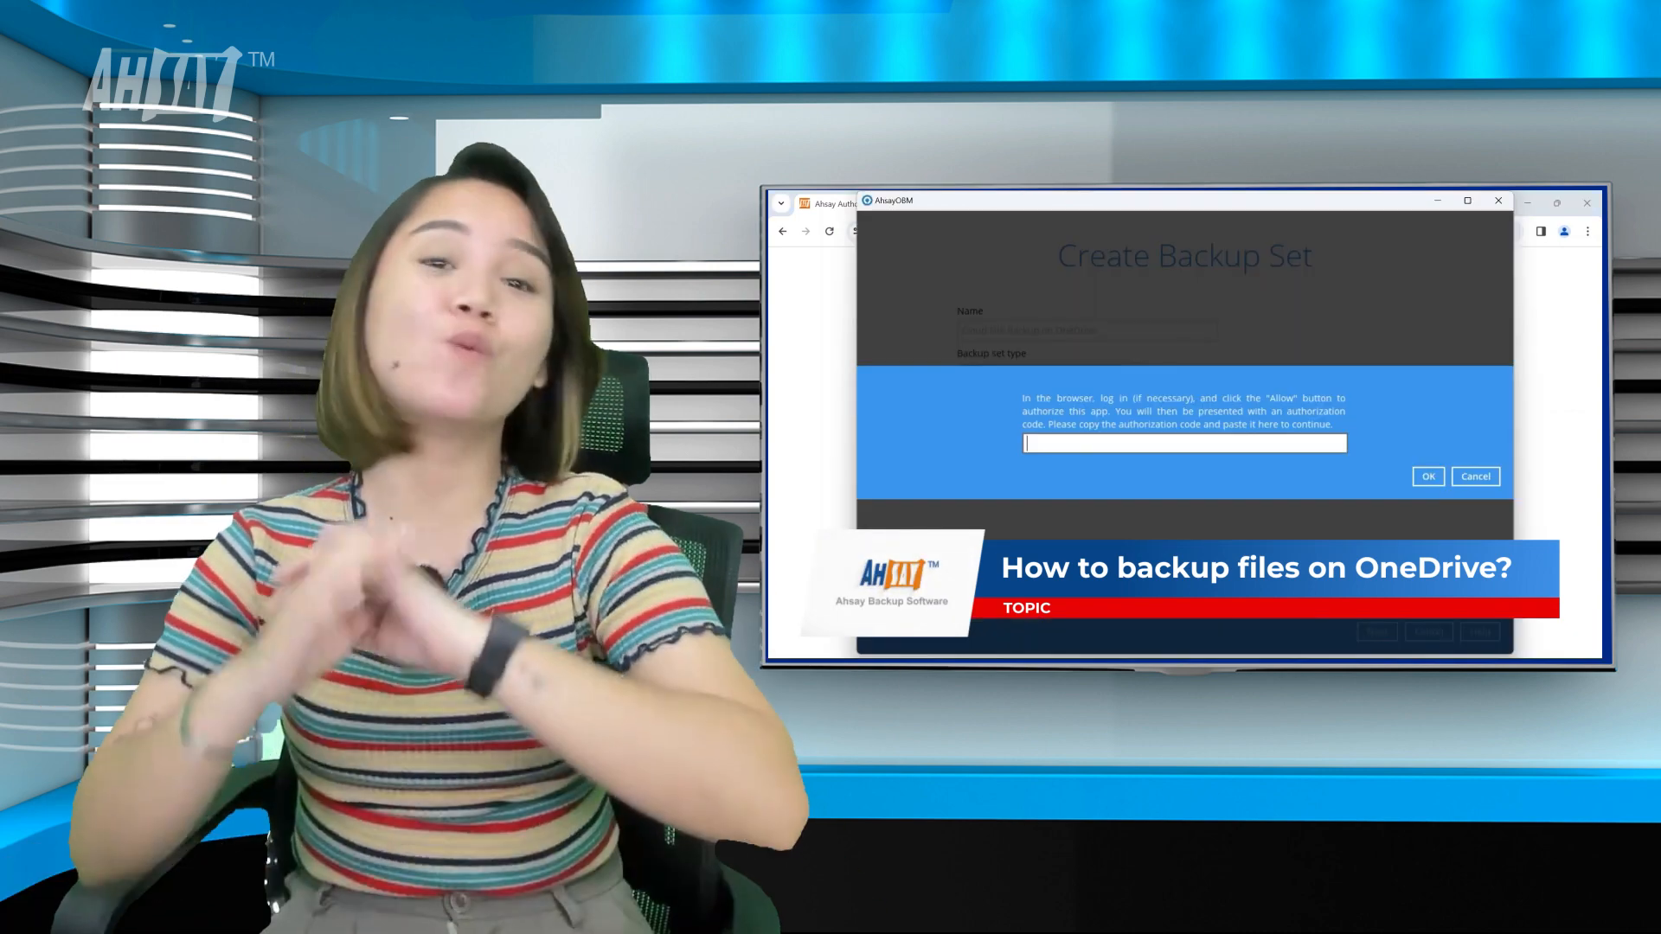
right_click(1166, 443)
click(1183, 461)
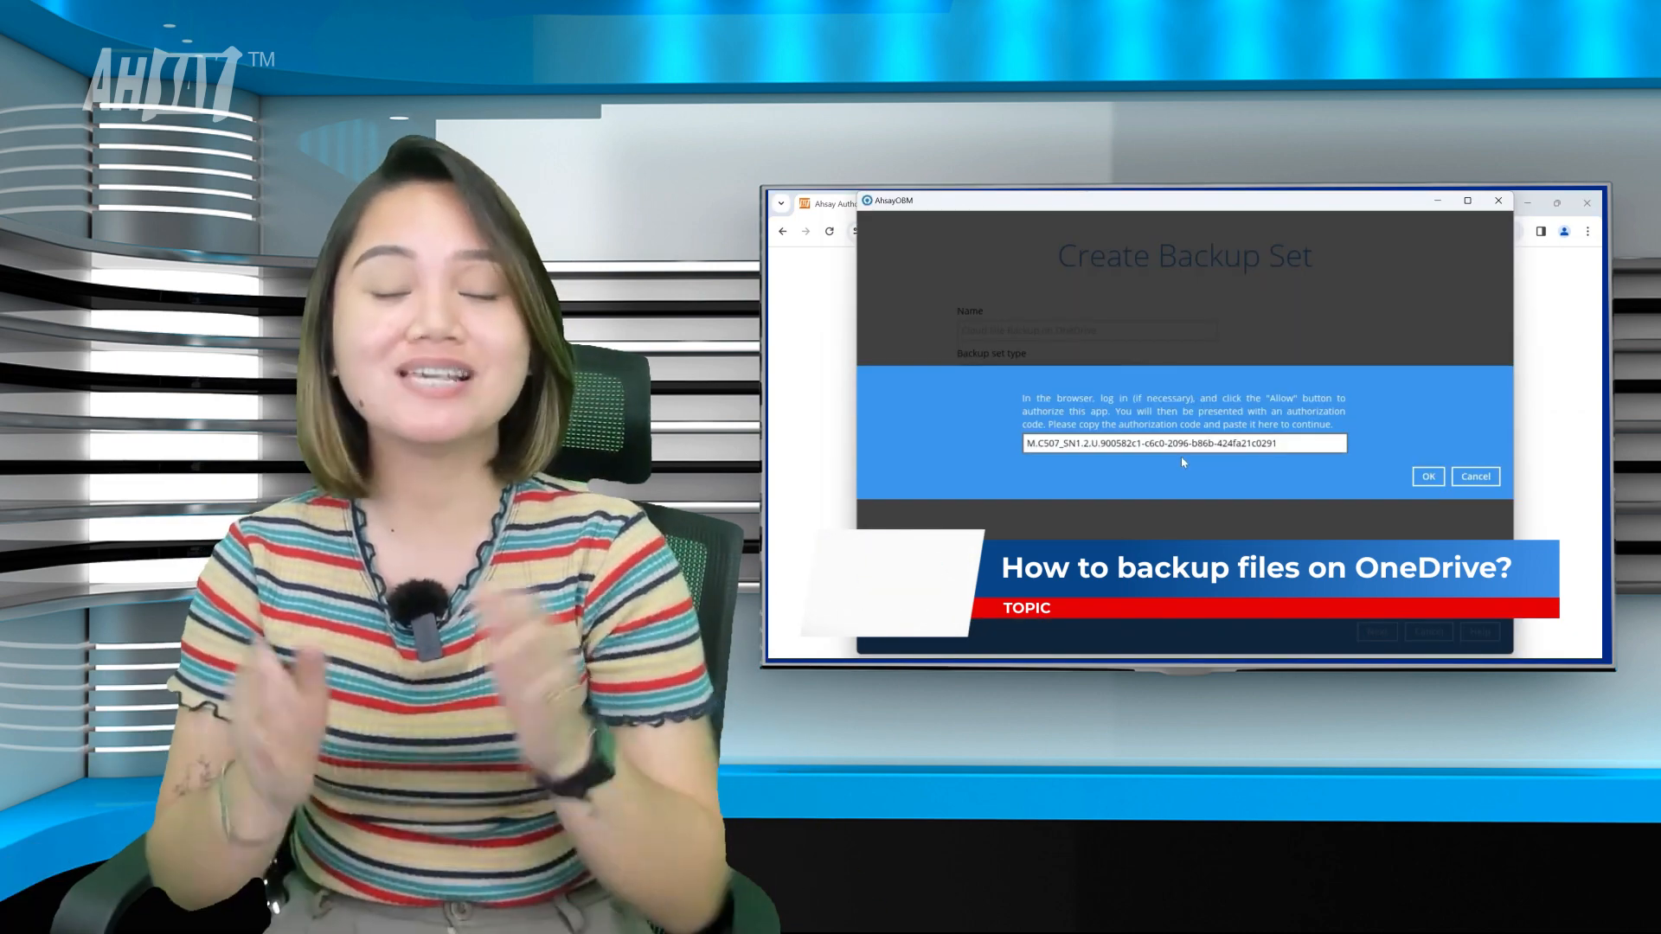
click(1428, 476)
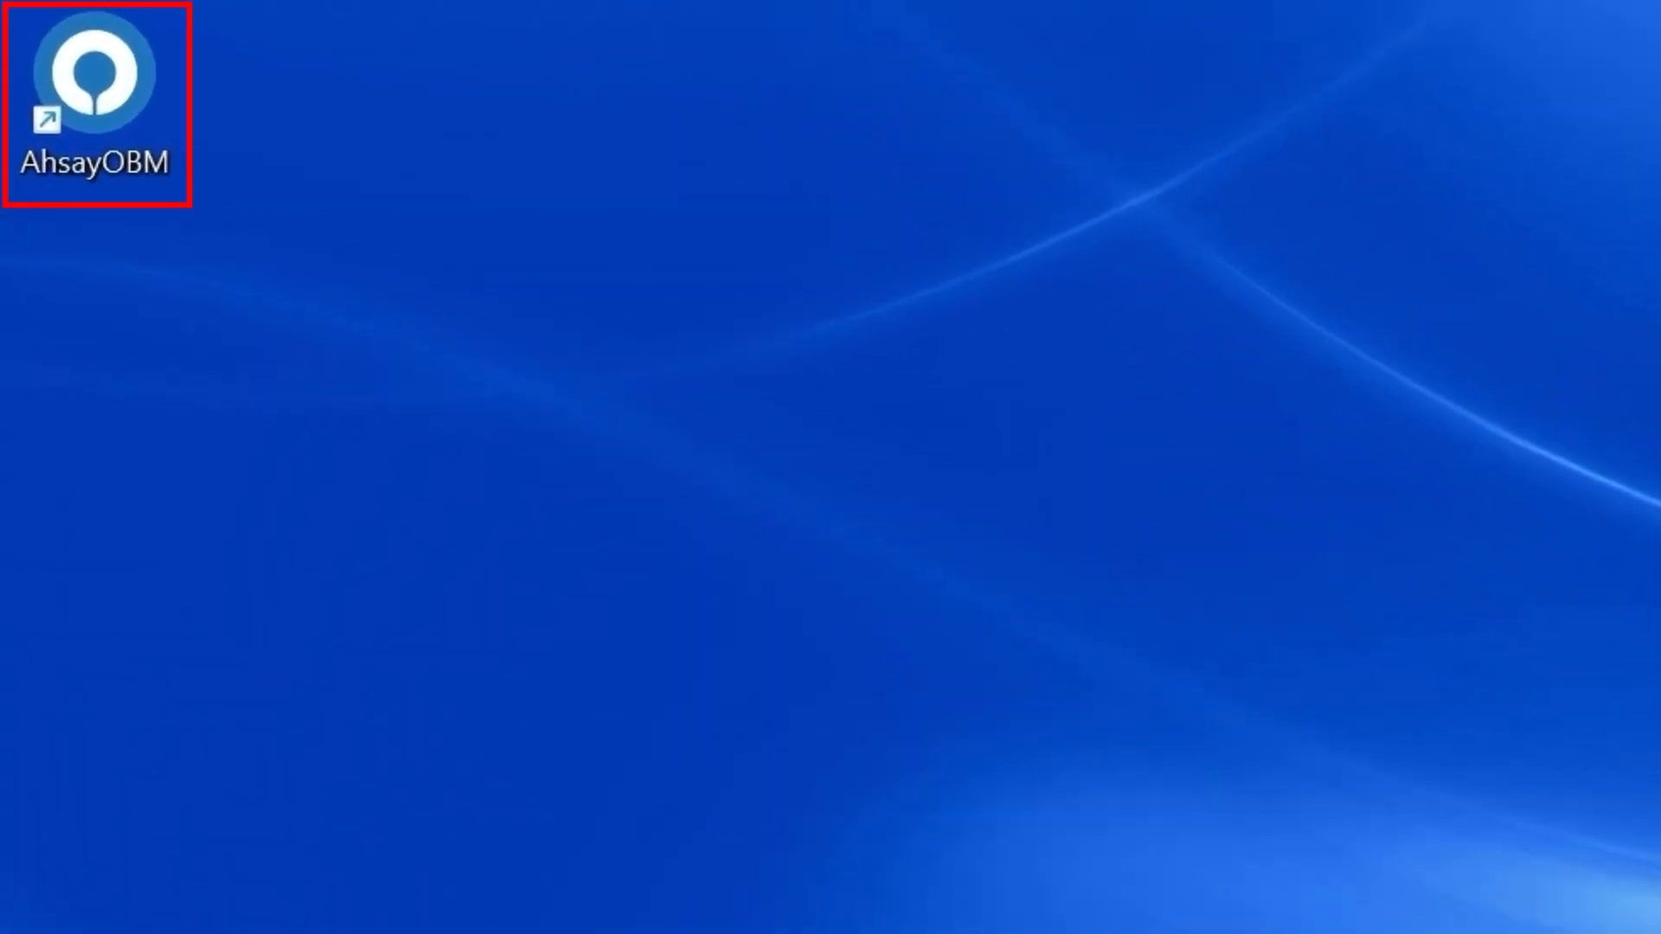
- Launch AhsayOBM from the desktop and log in with the account's login name and password
double_click(97, 69)
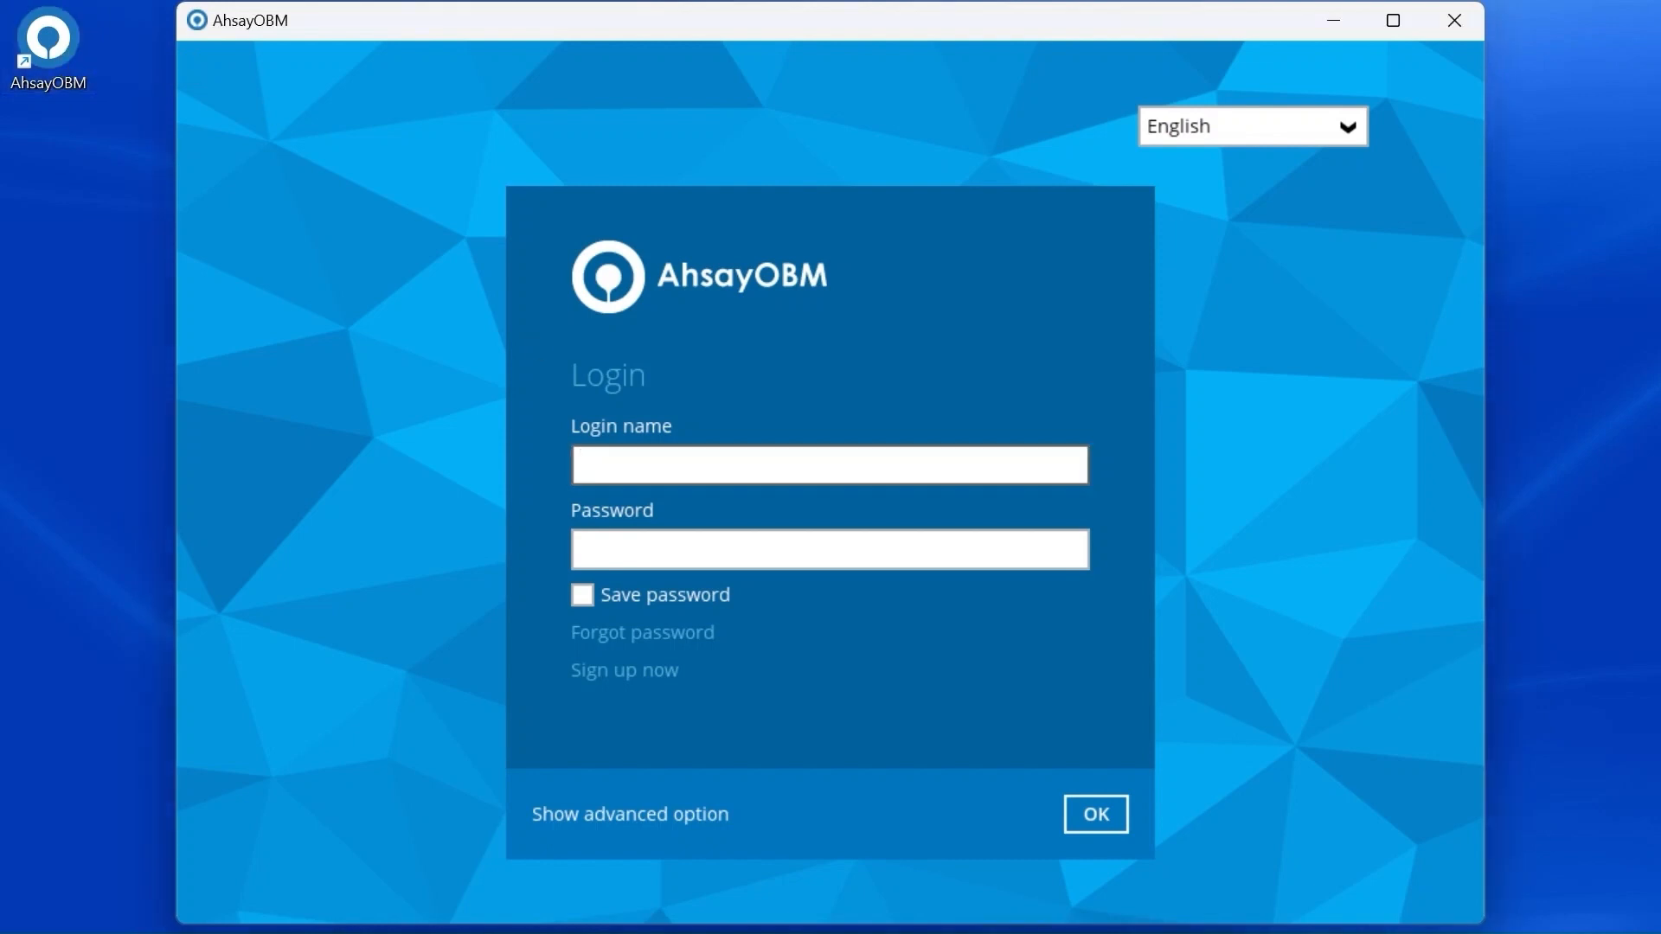
text(ahsaytest)
key(Tab)
text(•••••••••••)
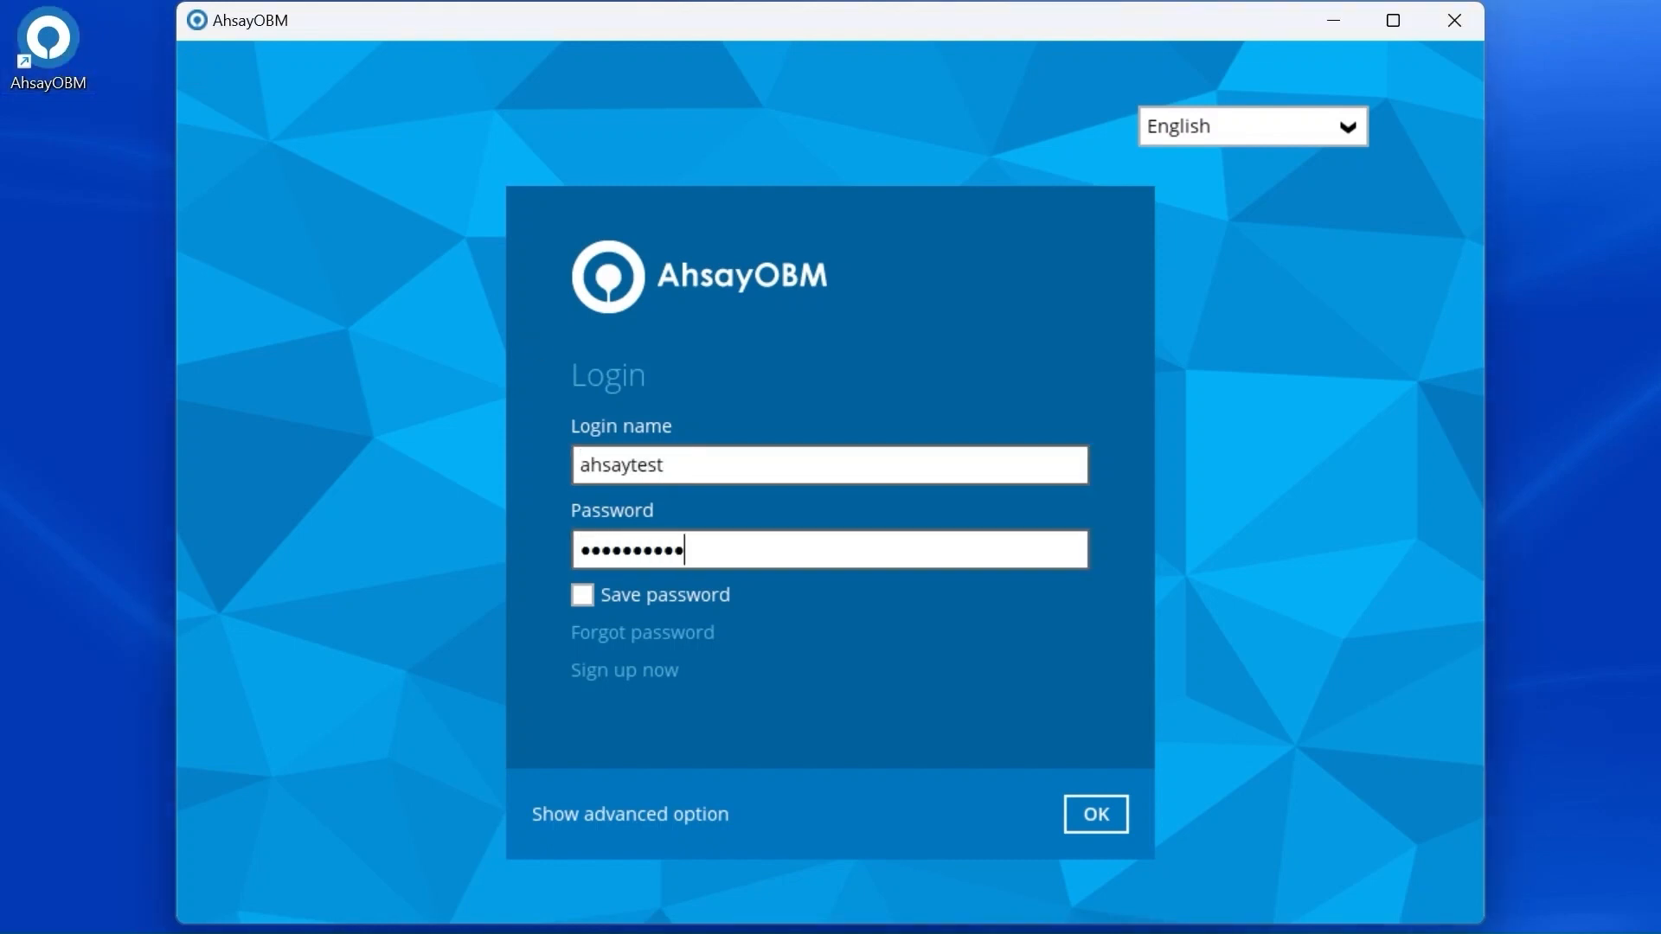
click(1093, 823)
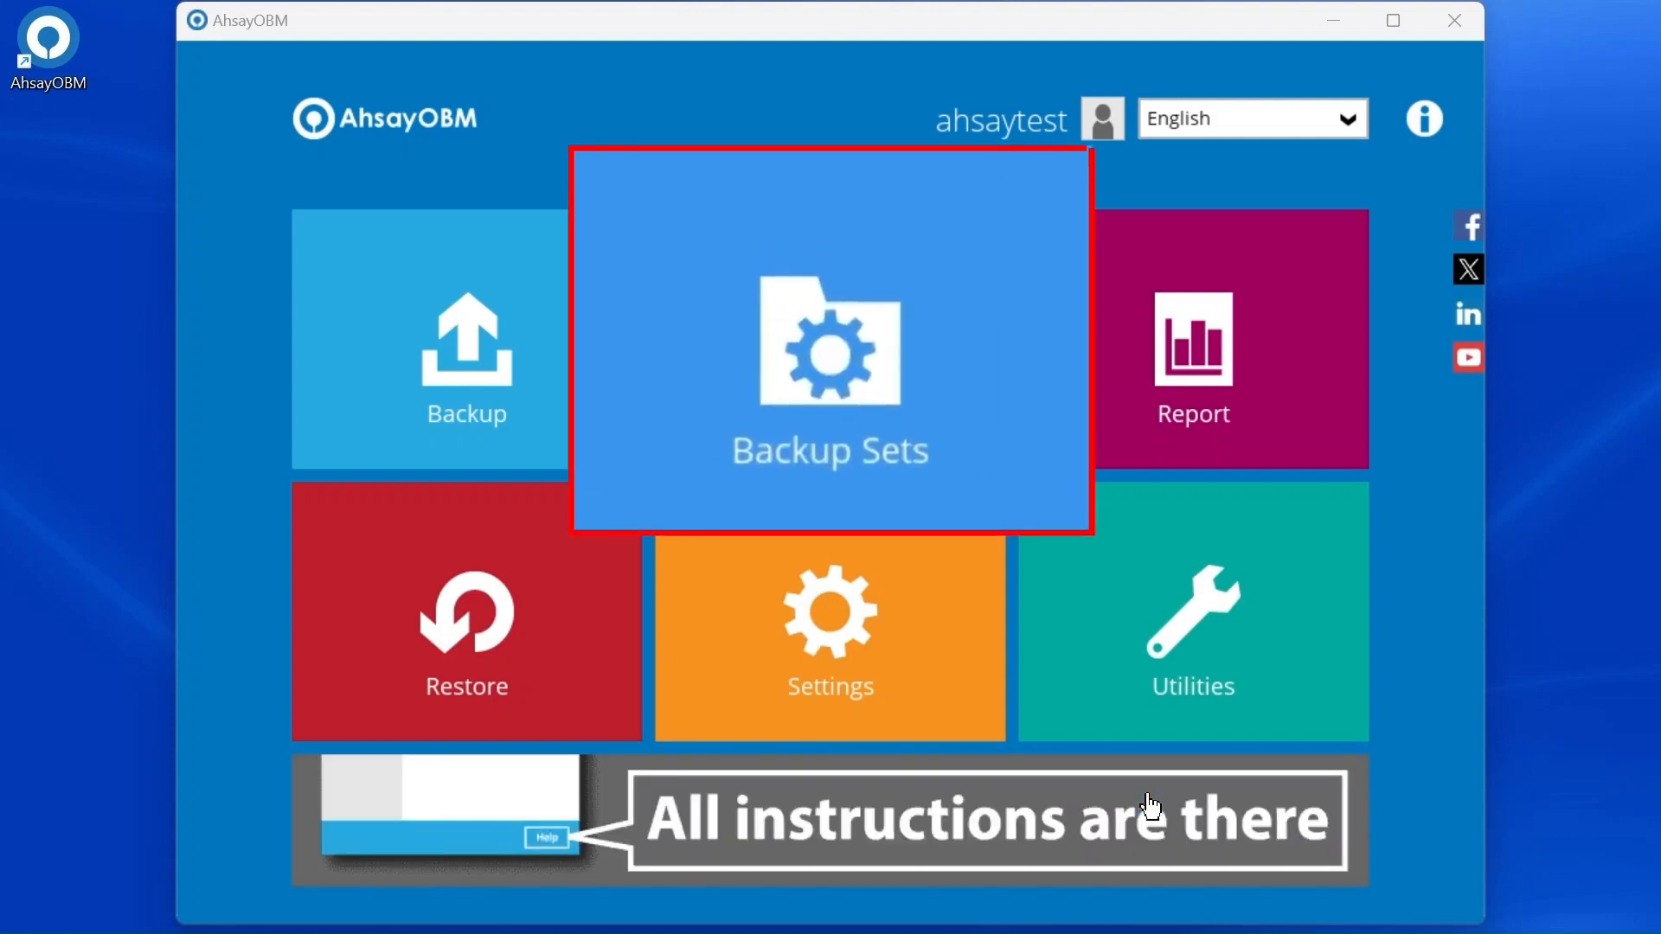
- Add a new backup set and name it "Cloud File Backup on OneDrive"
click(801, 321)
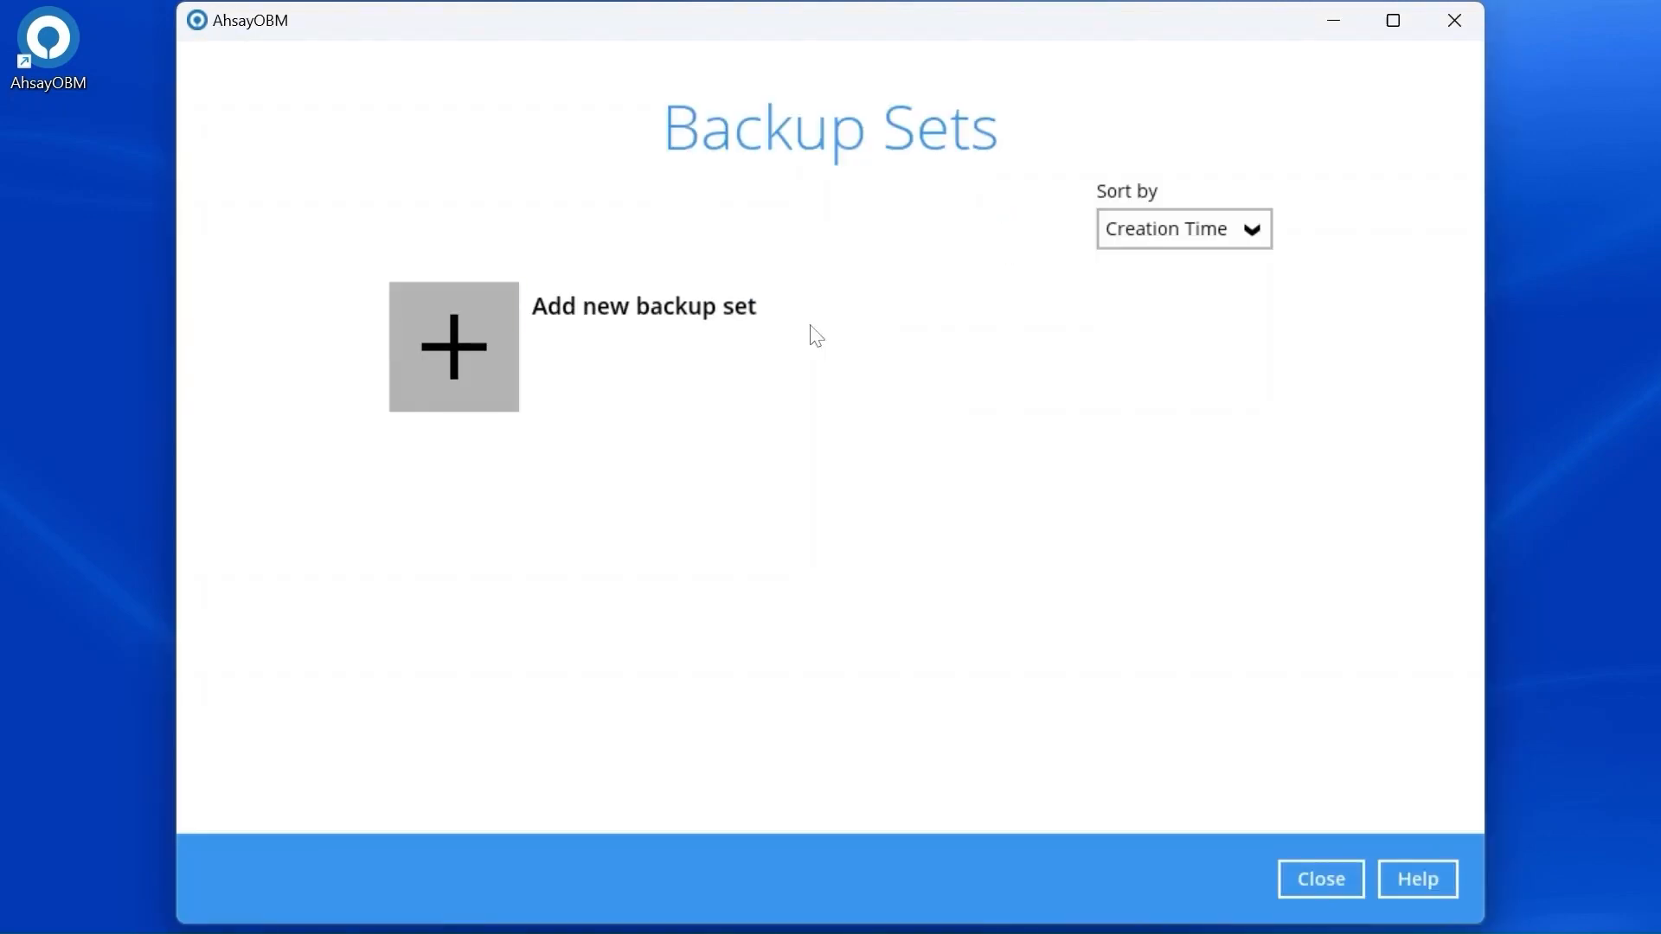
click(428, 346)
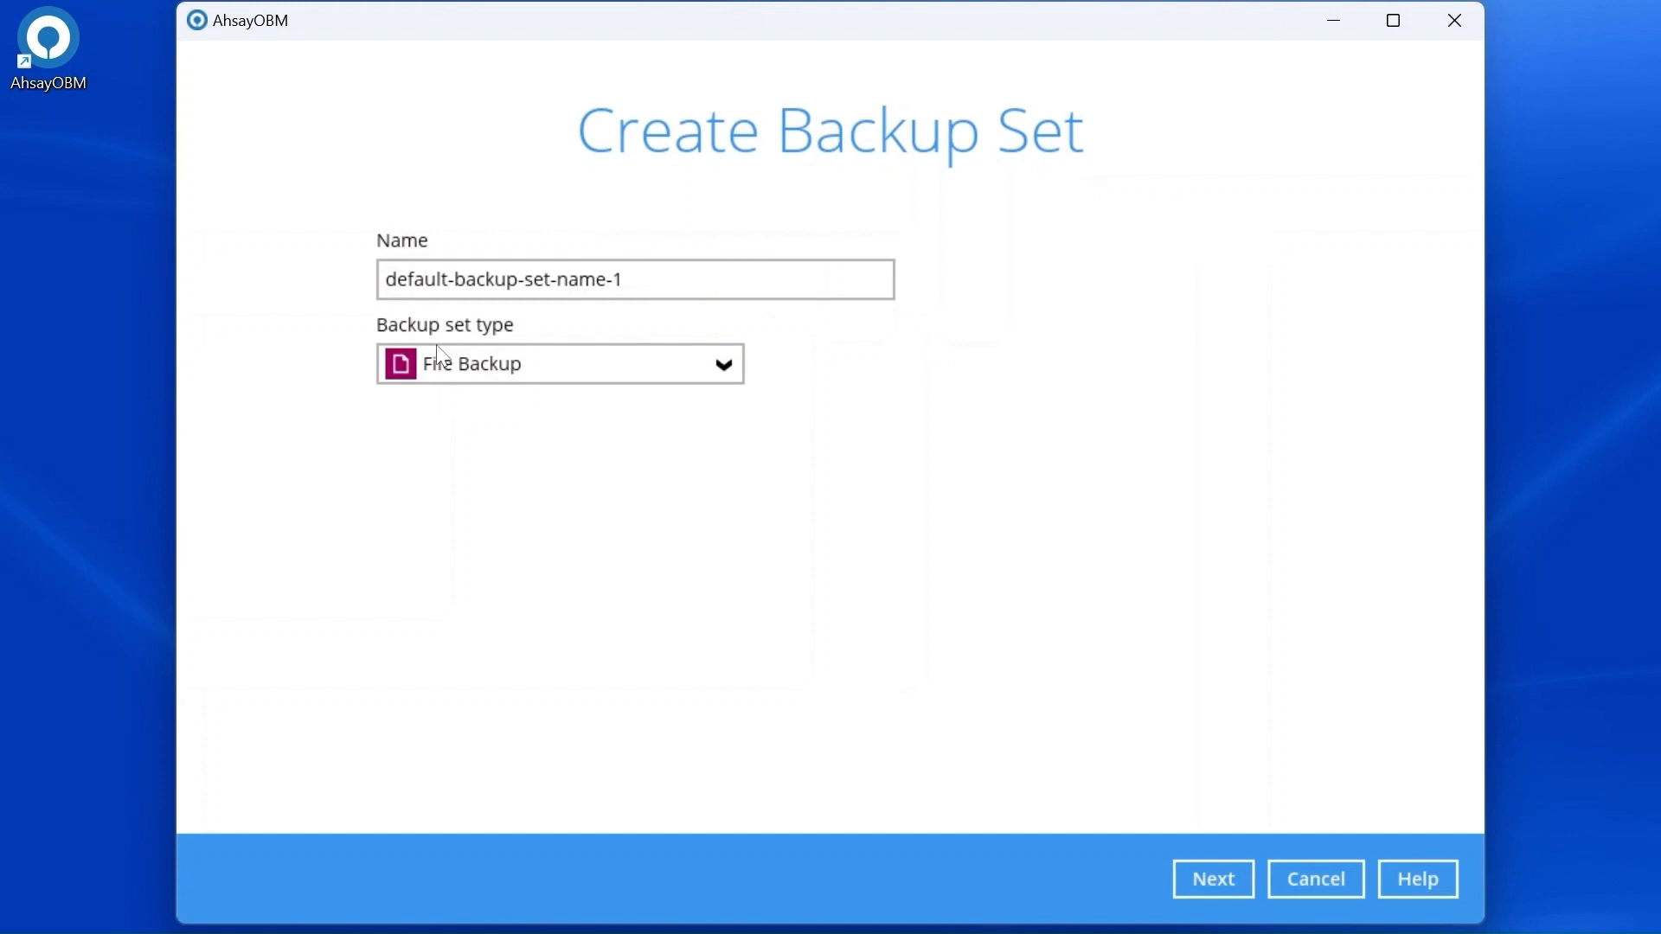
click(627, 279)
drag(627, 279, 352, 289)
text(Cloud File Backup on OneDrive)
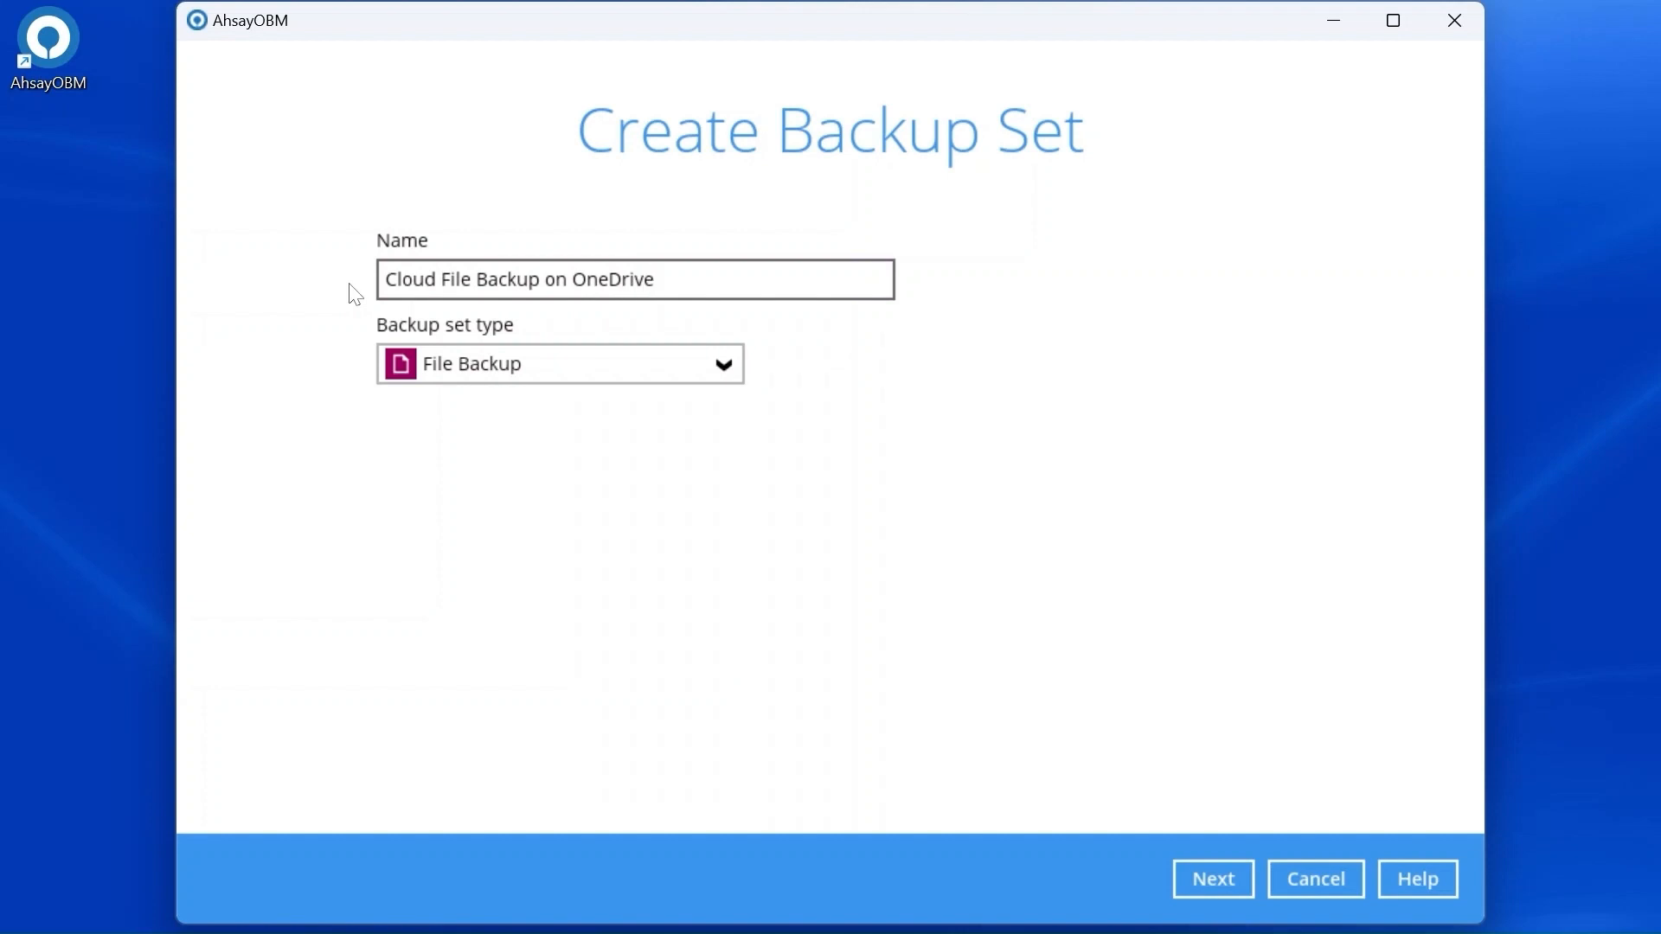
- Set the backup set type to Cloud File Backup with OneDrive as the cloud type, and proceed to the Microsoft sign-in page
click(647, 364)
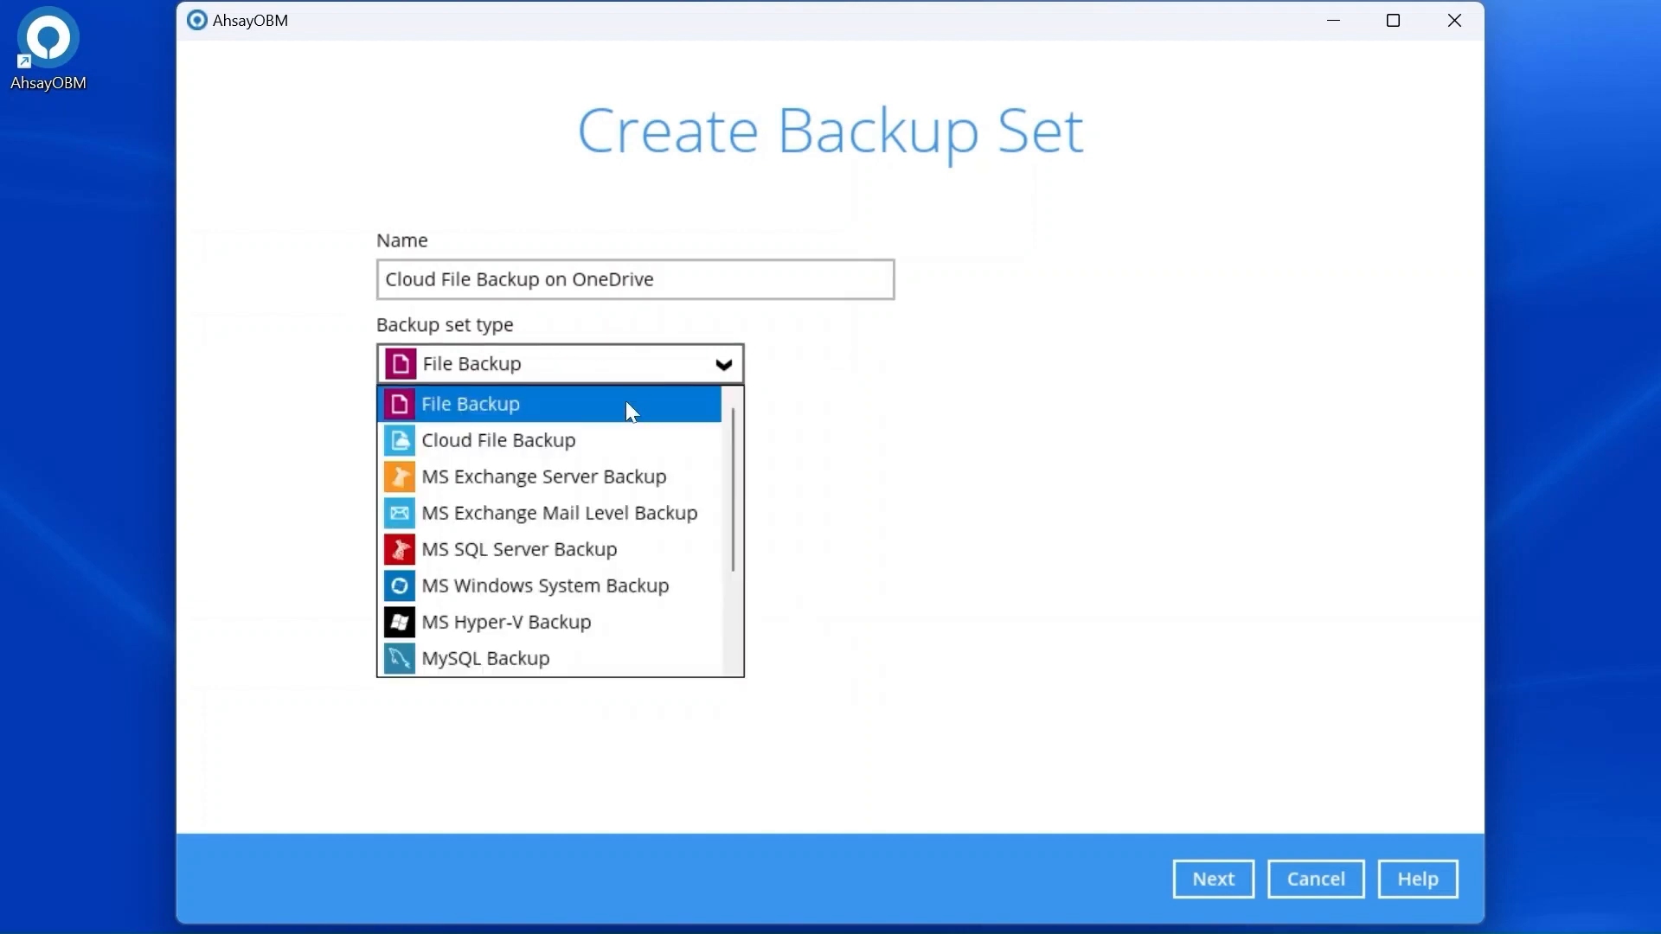
click(611, 445)
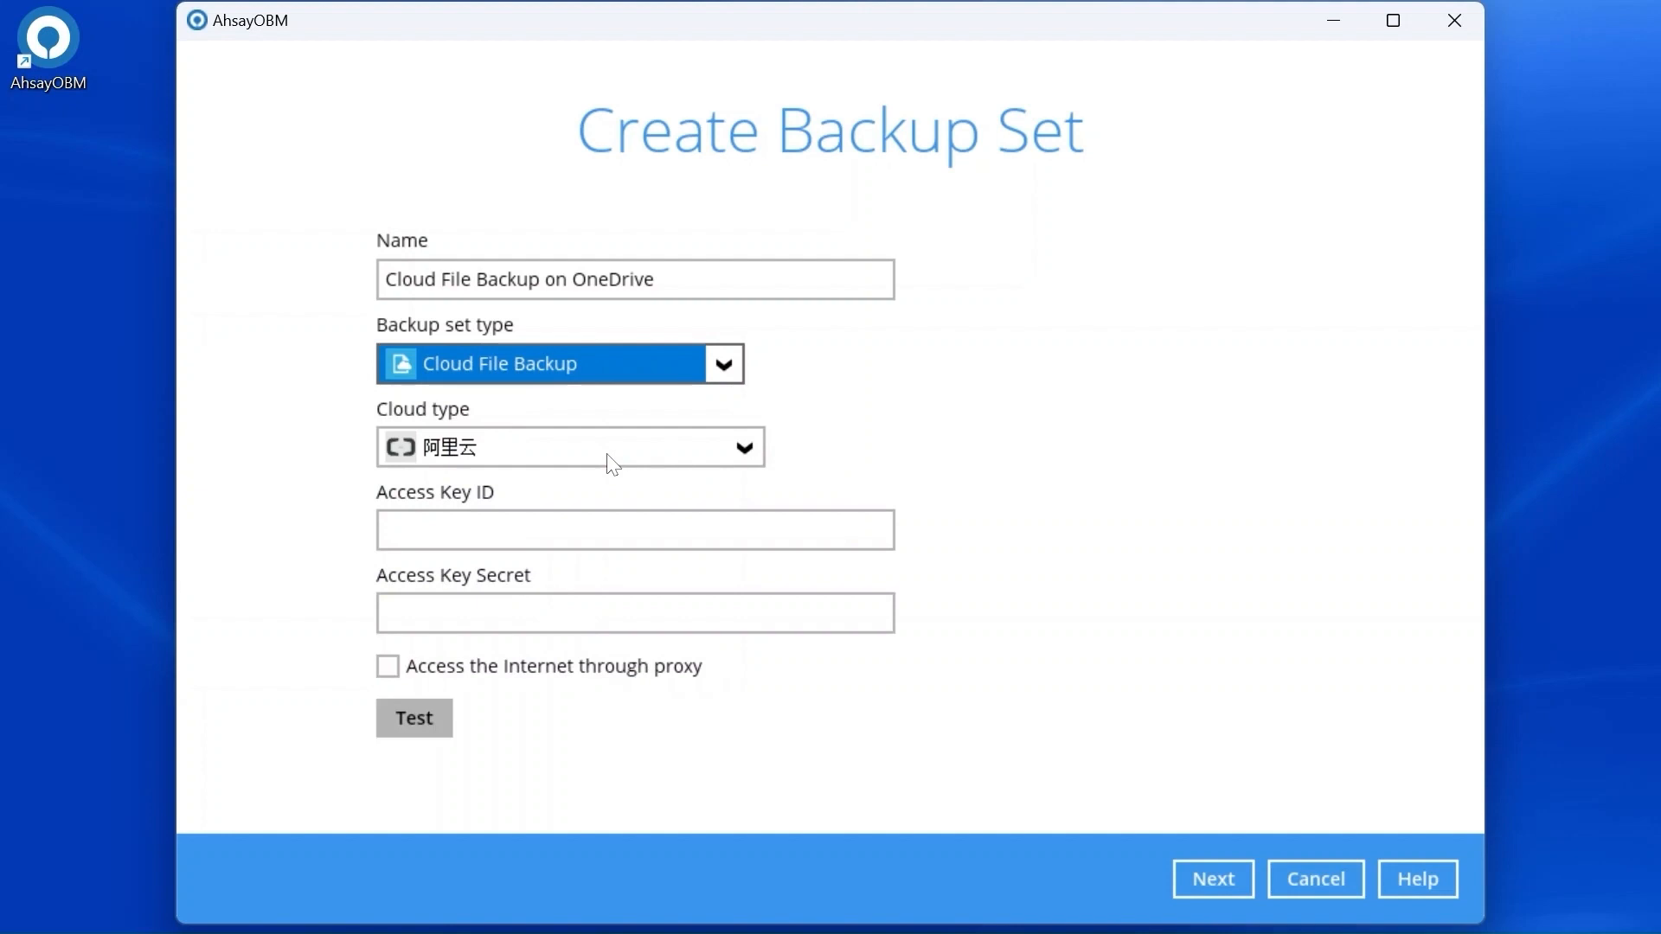
click(645, 455)
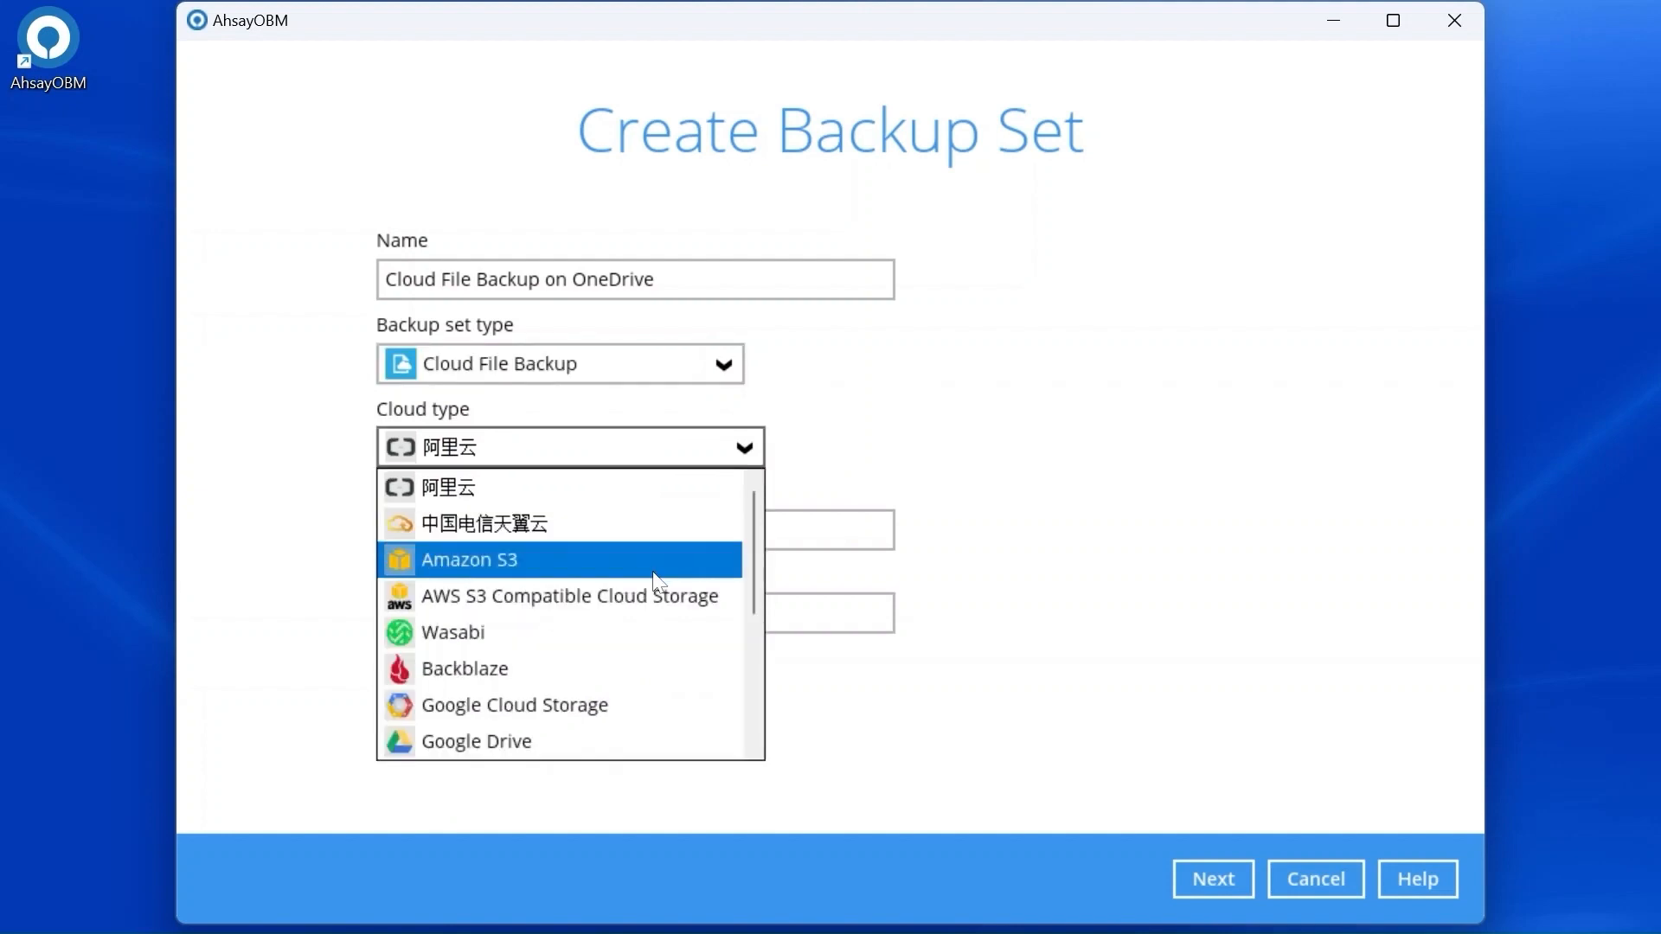
scroll(652, 575, down, 3)
click(508, 607)
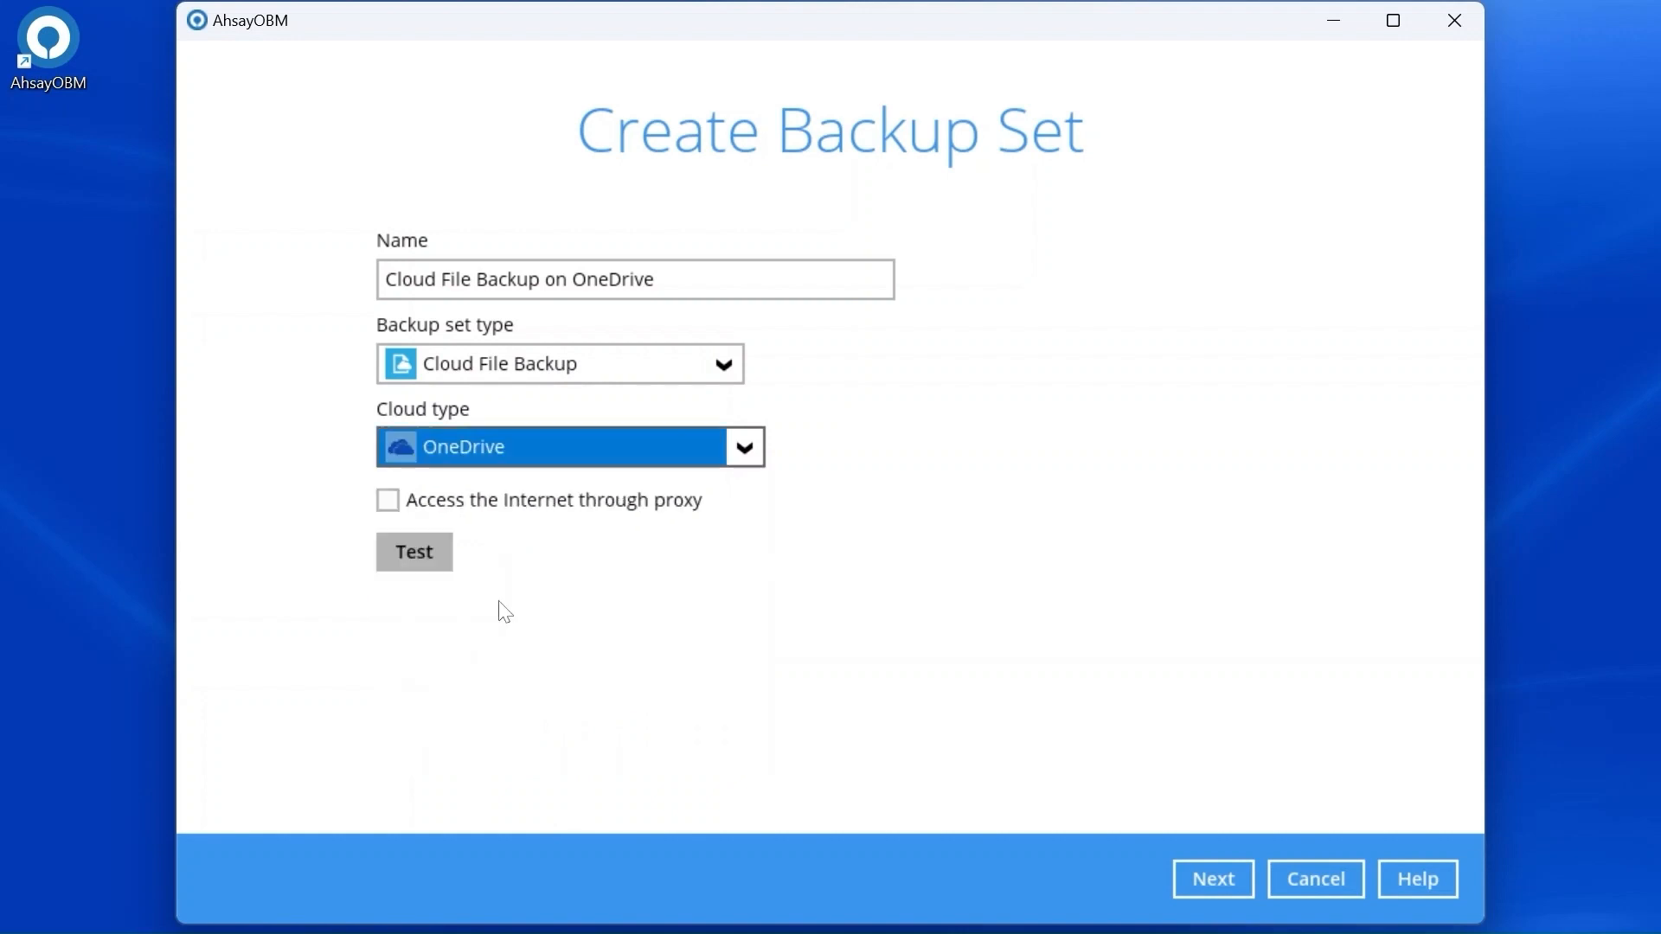
click(1228, 876)
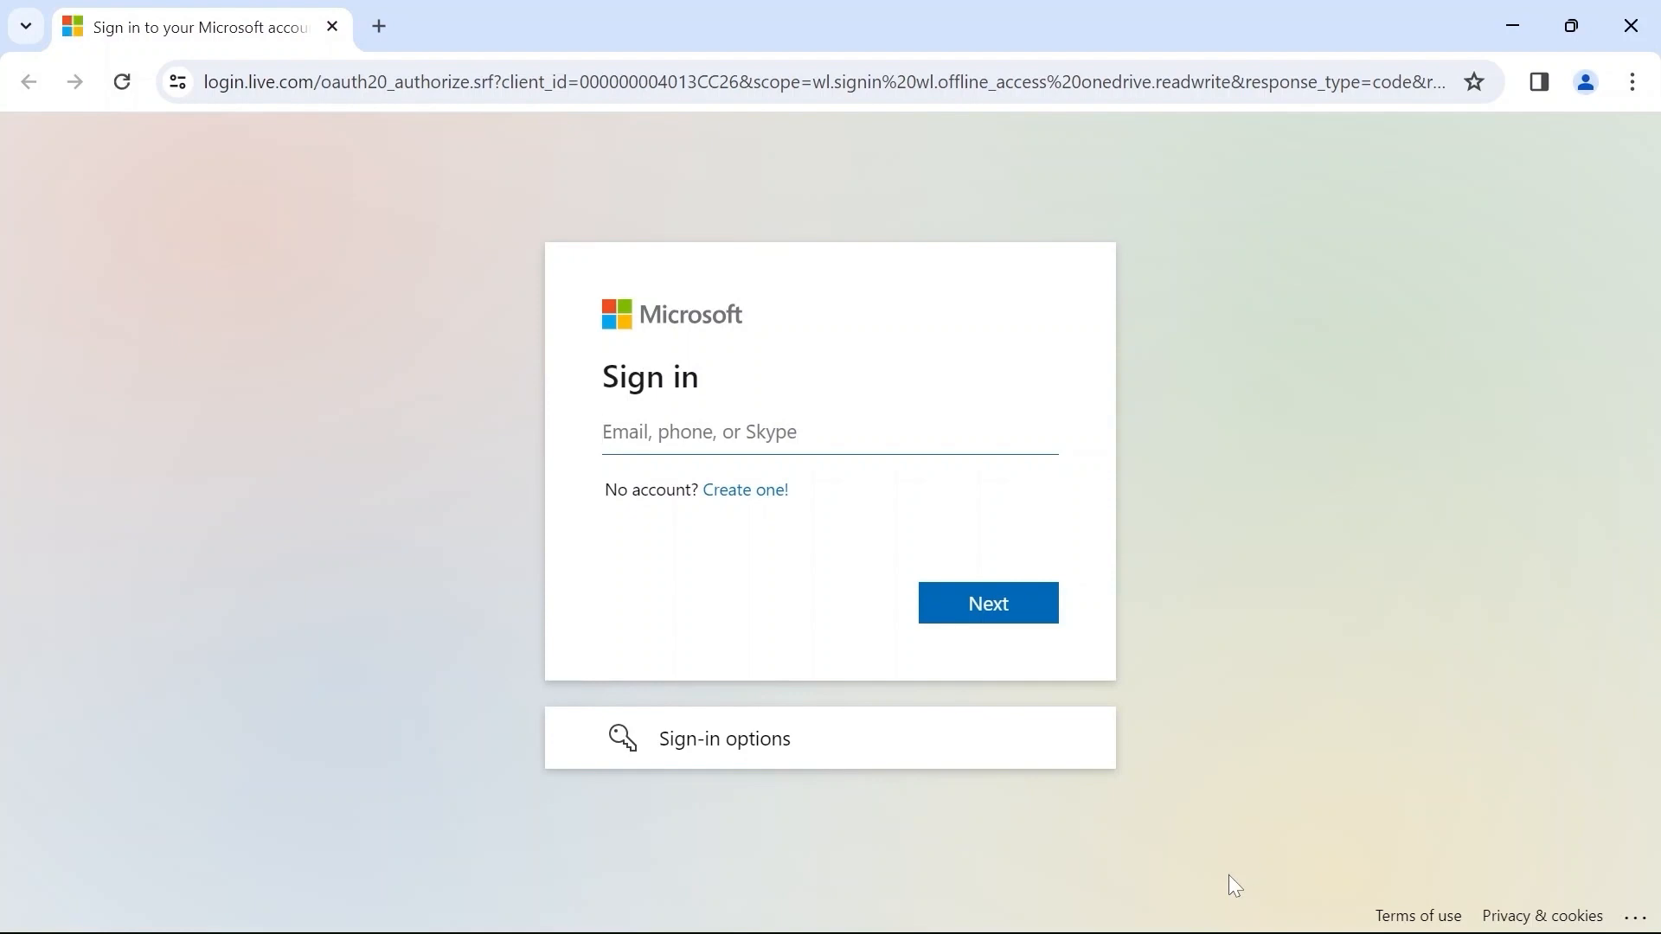
- Sign in to the Microsoft account with its e-mail address and account password
text([blurred])
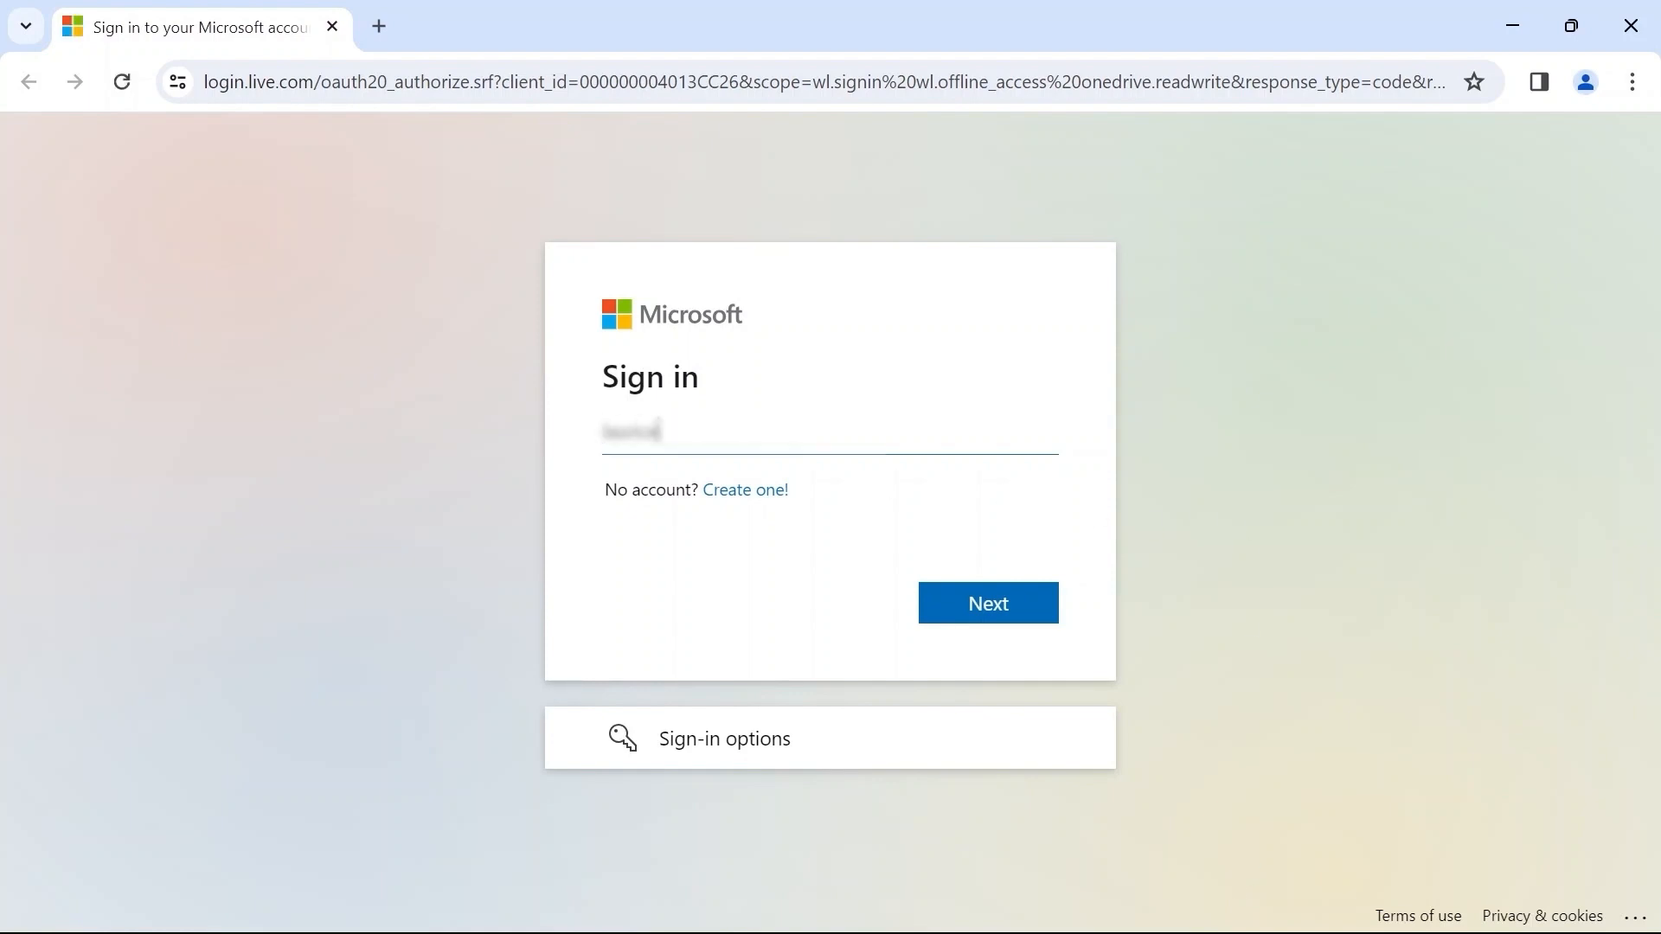
text(look.com)
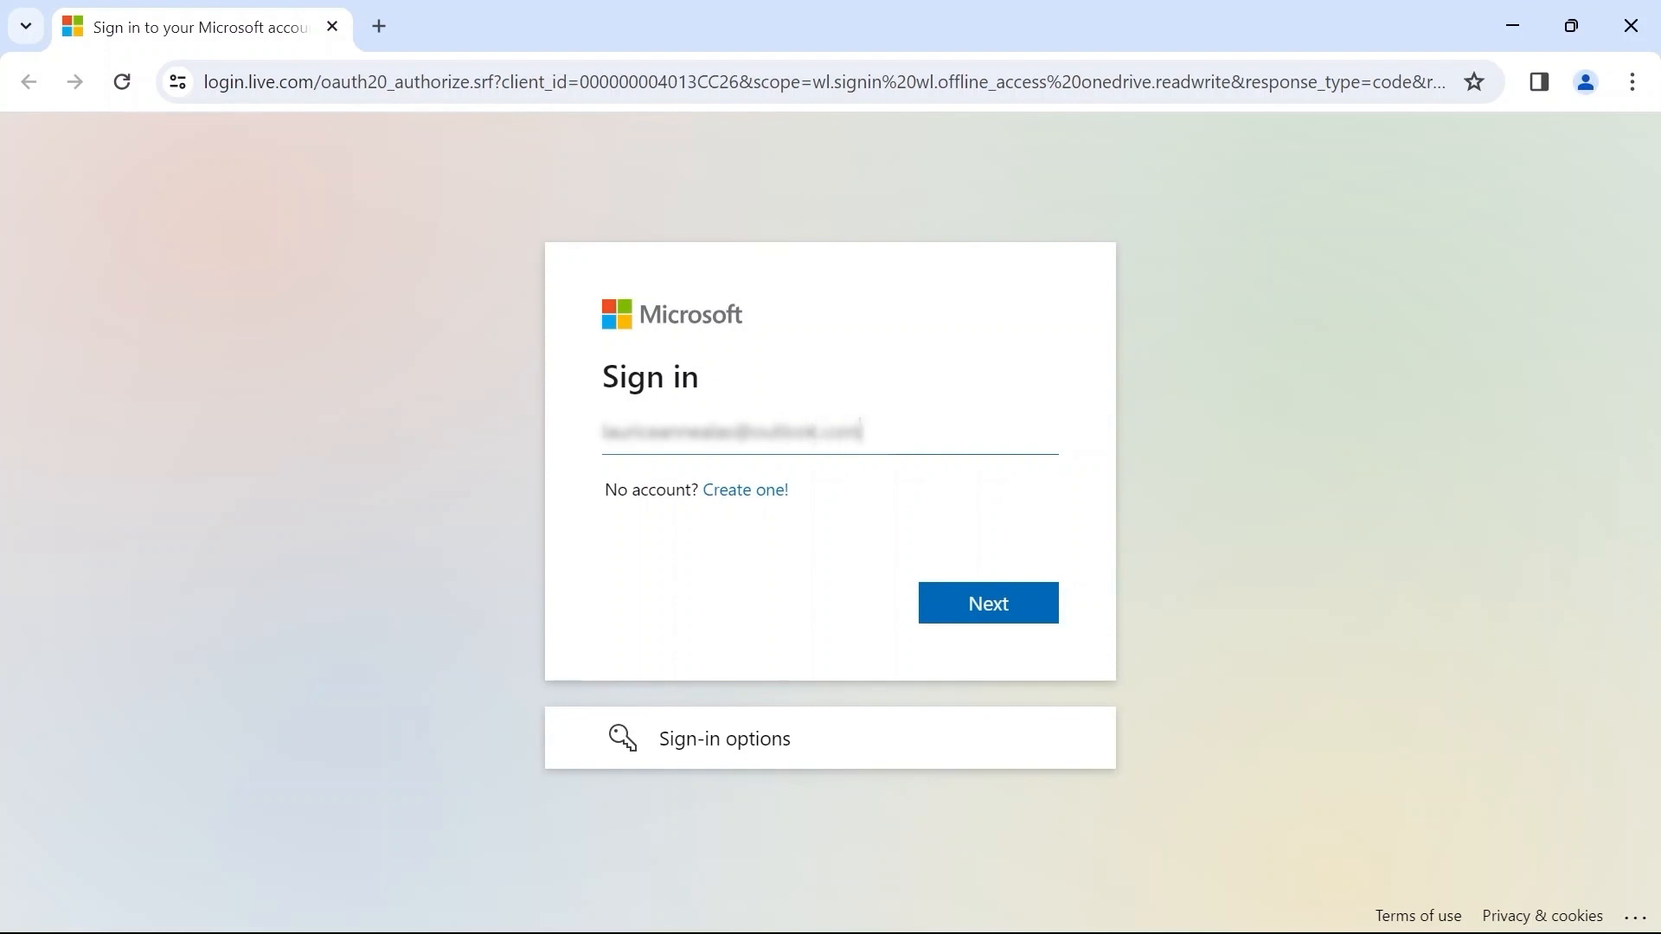
click(1004, 601)
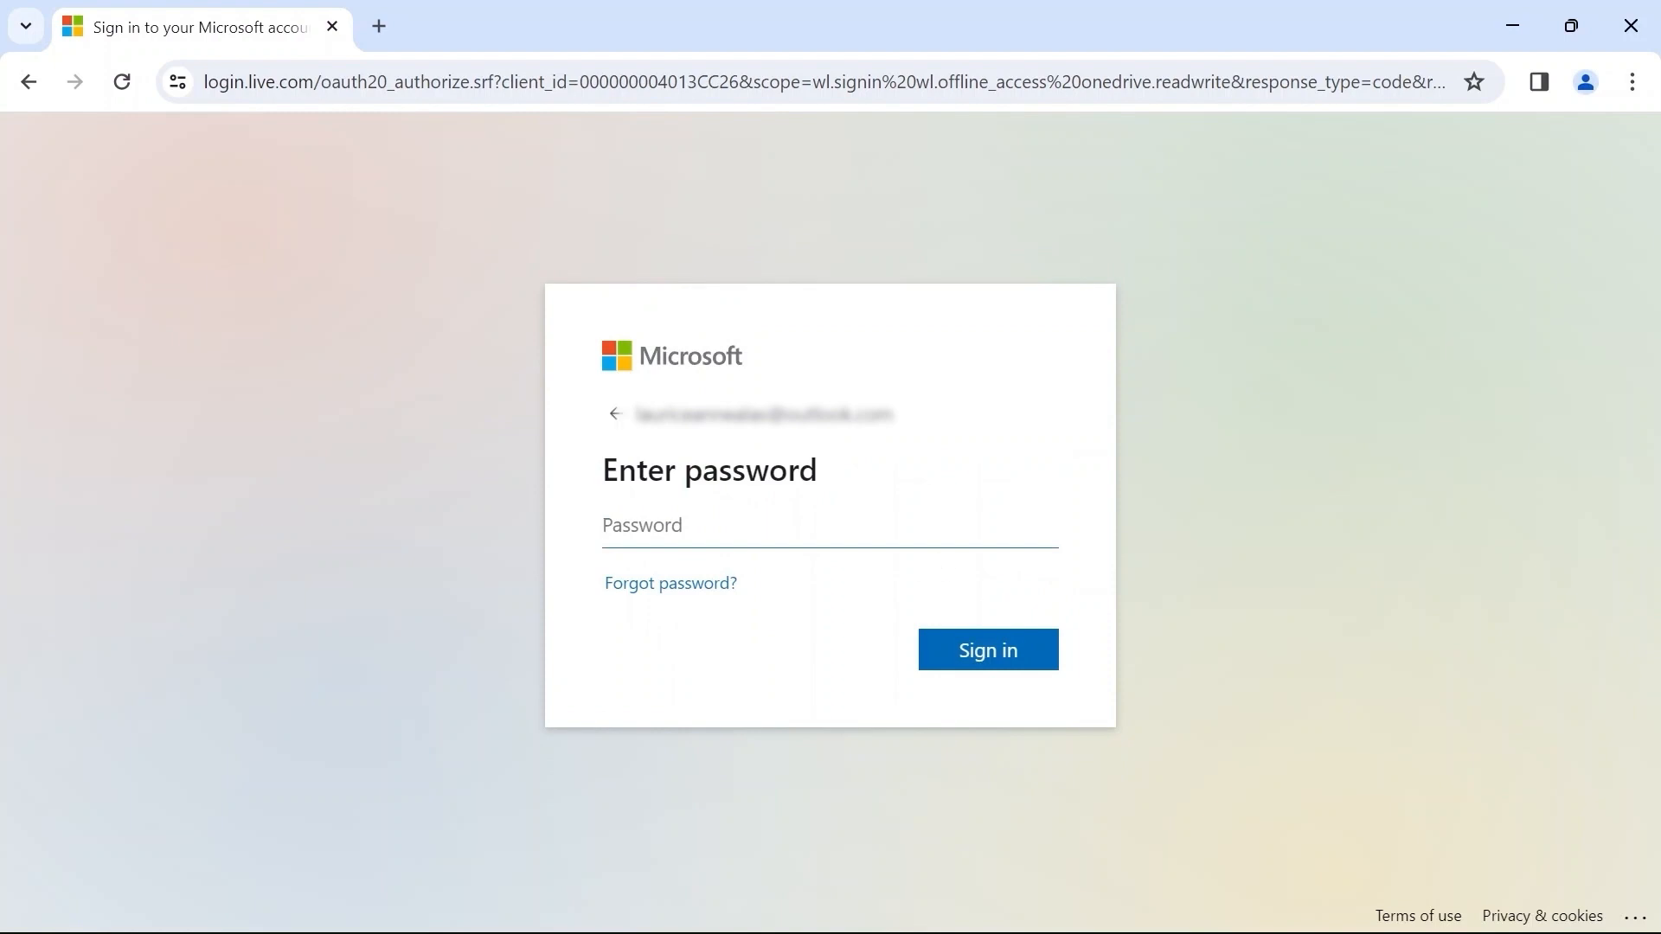
text(•••••••••••)
click(995, 647)
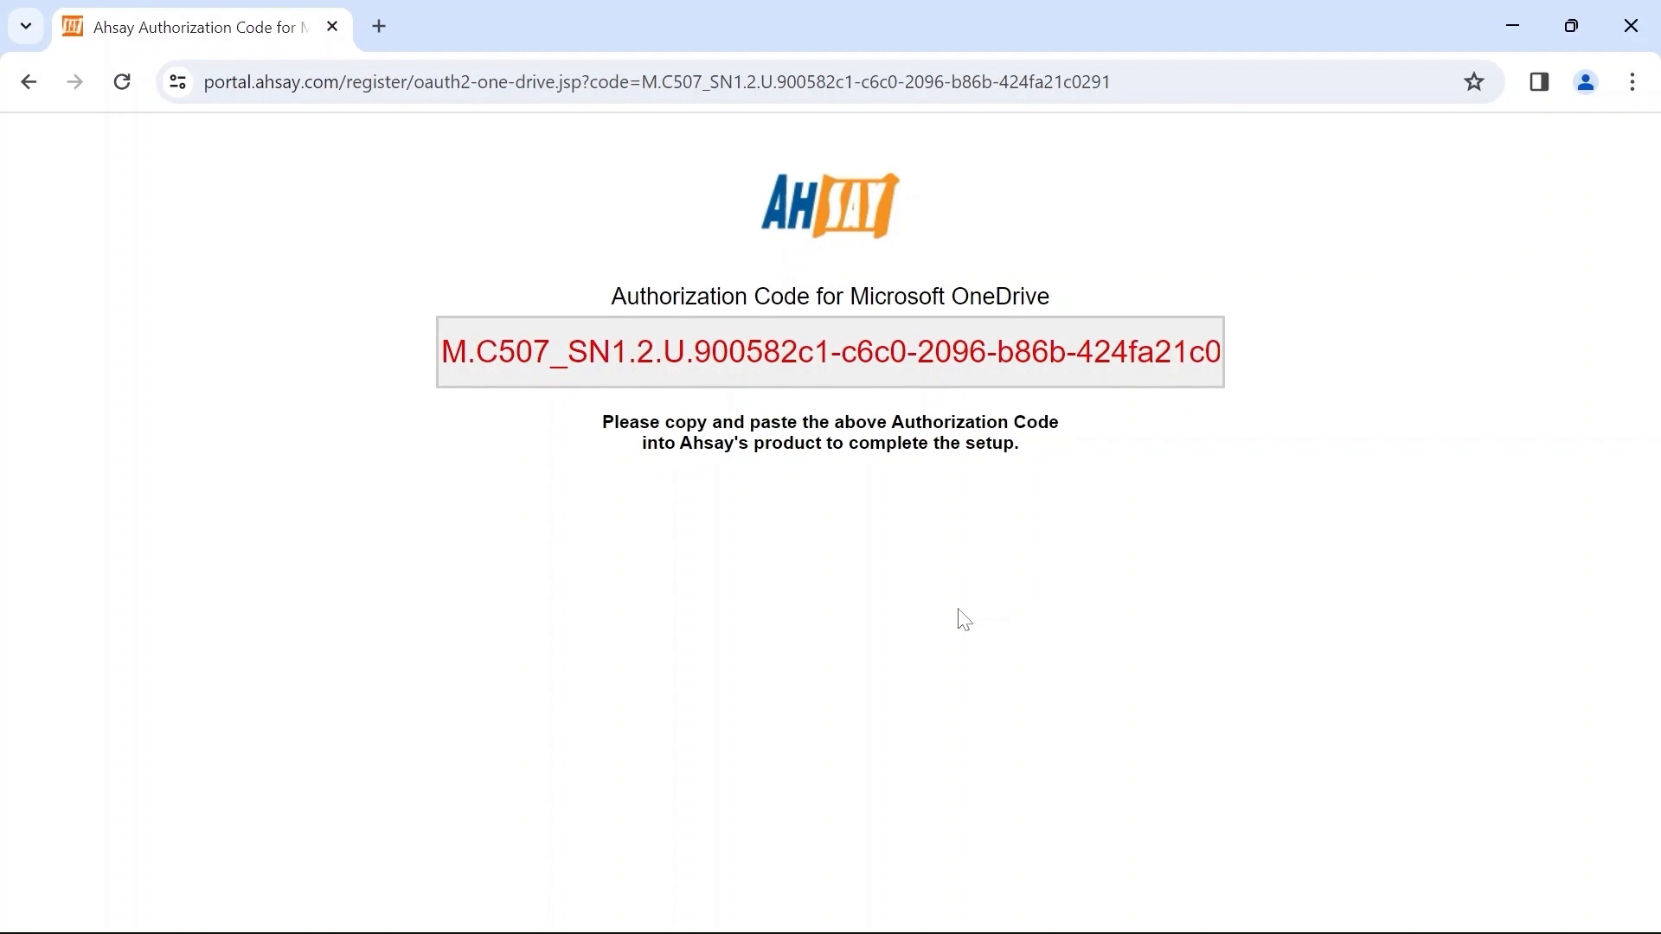
- Copy the generated OneDrive authorization code, switch to AhsayOBM, and paste and confirm the code to authorize the backup set
click(948, 354)
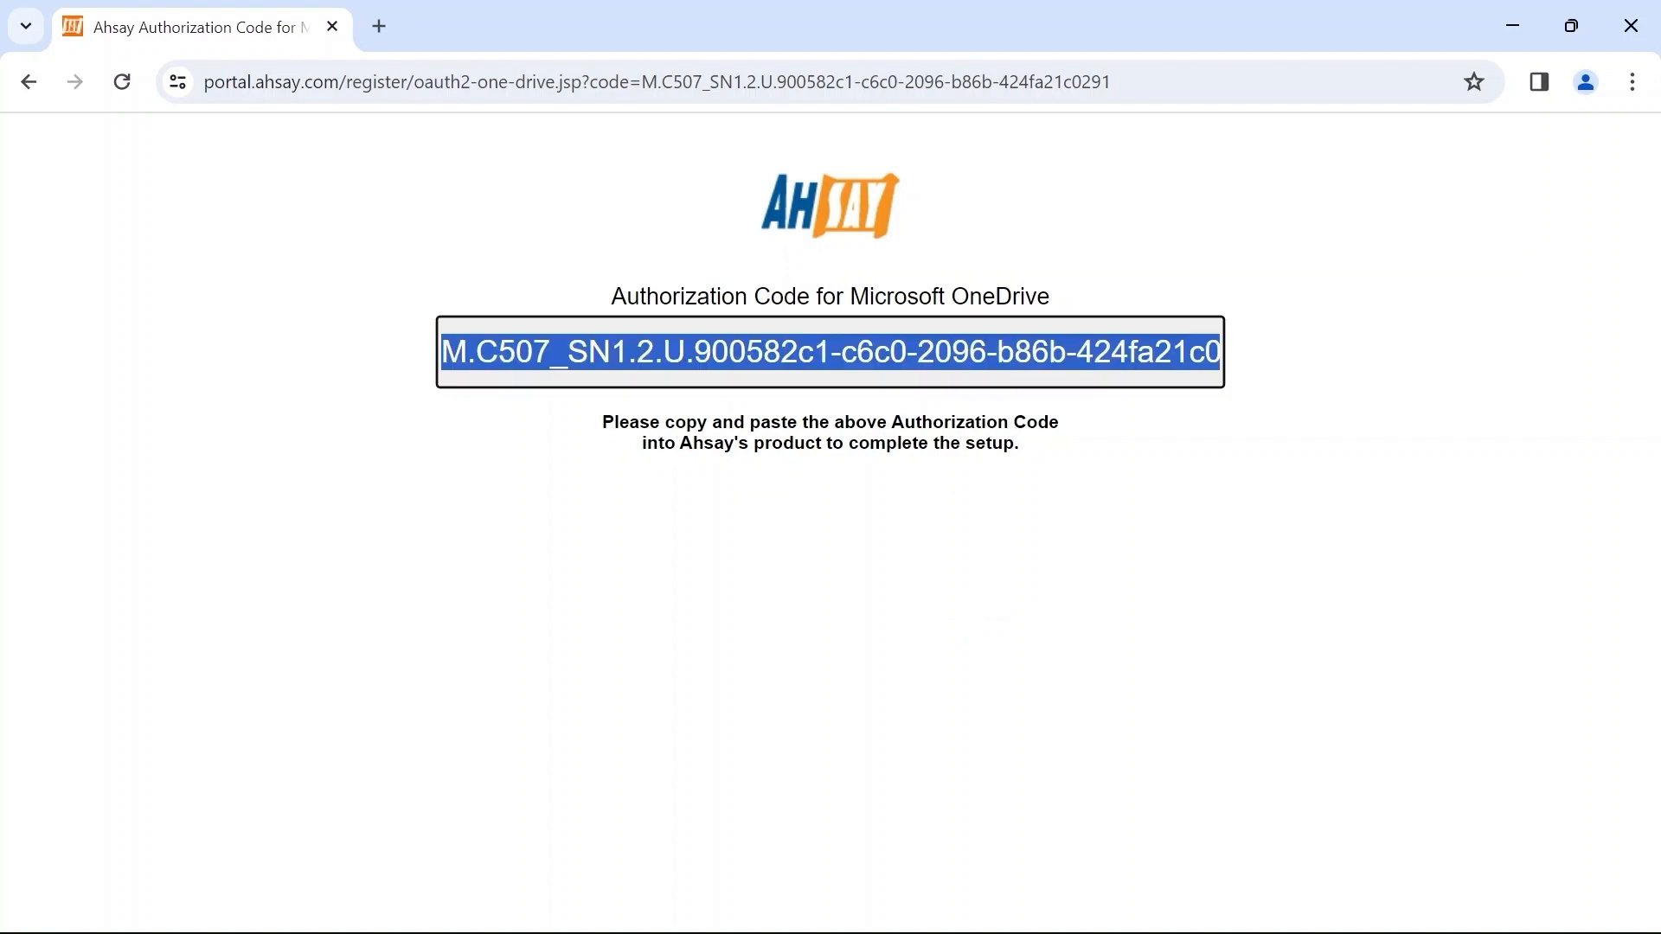
right_click(875, 346)
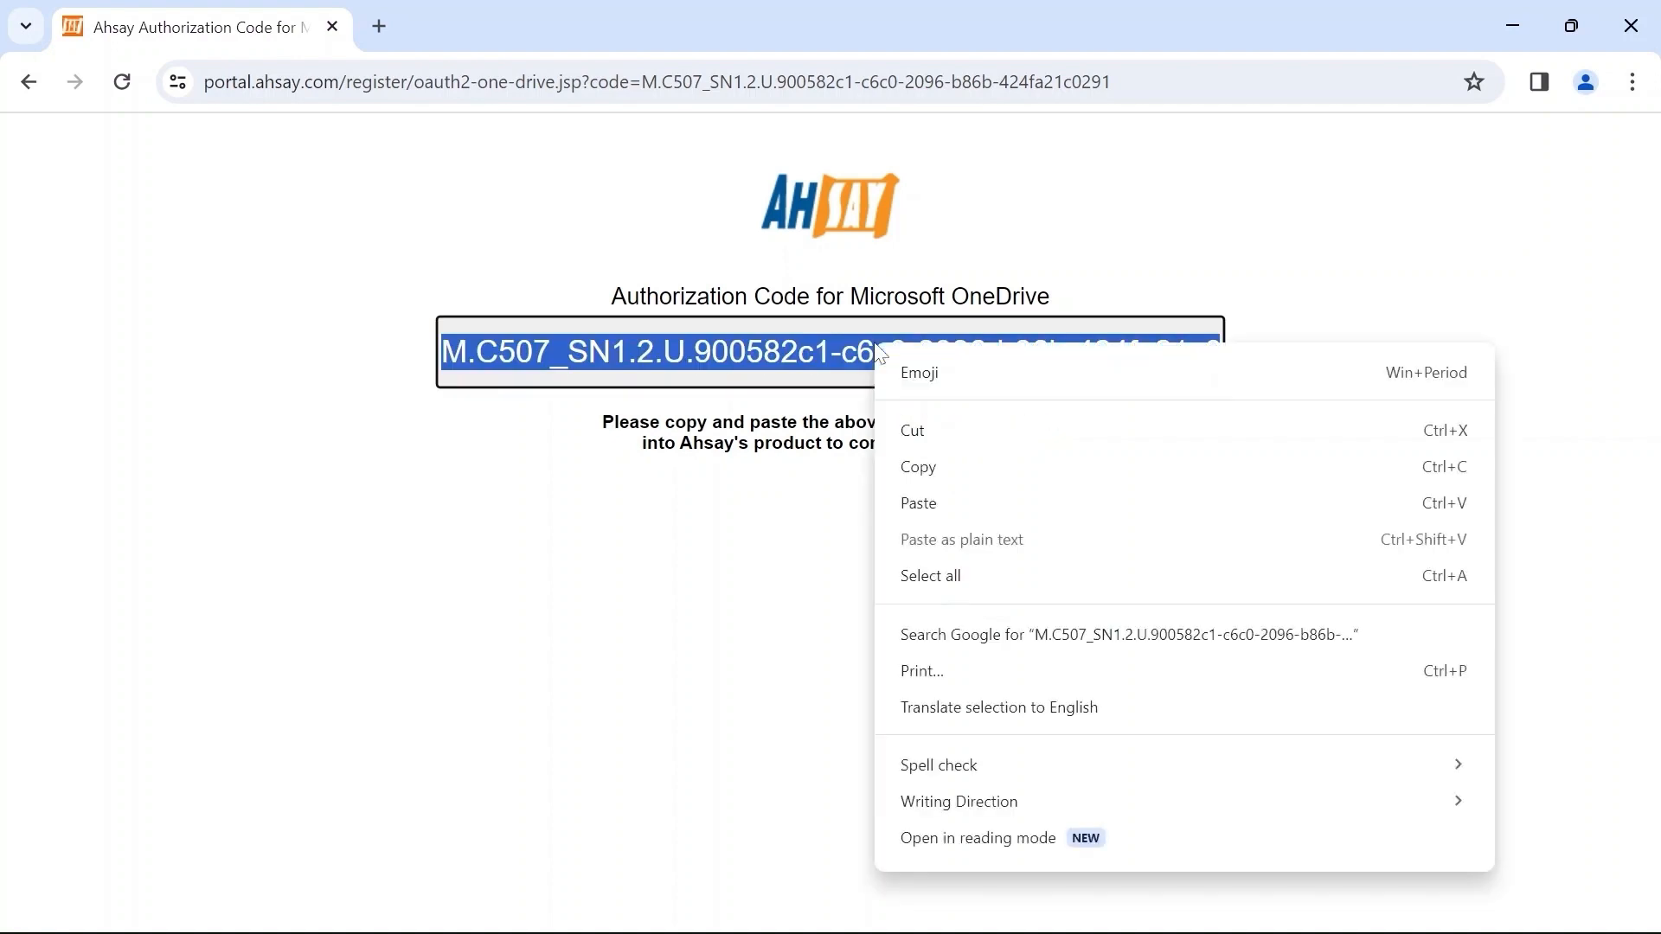
click(941, 468)
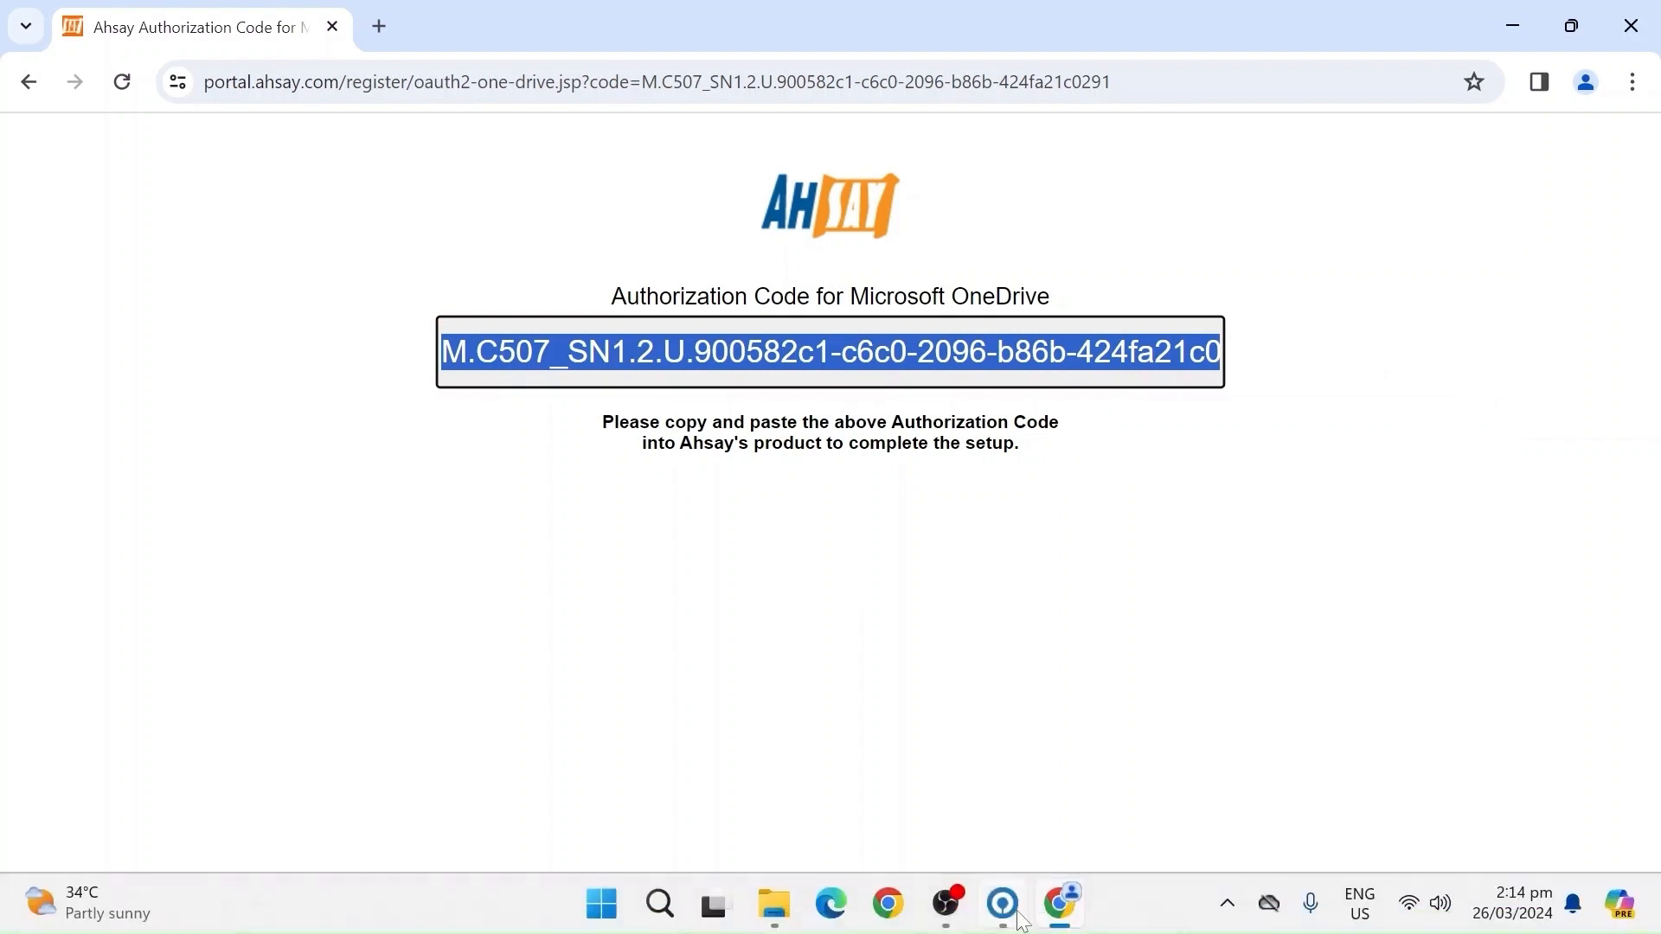
click(1002, 925)
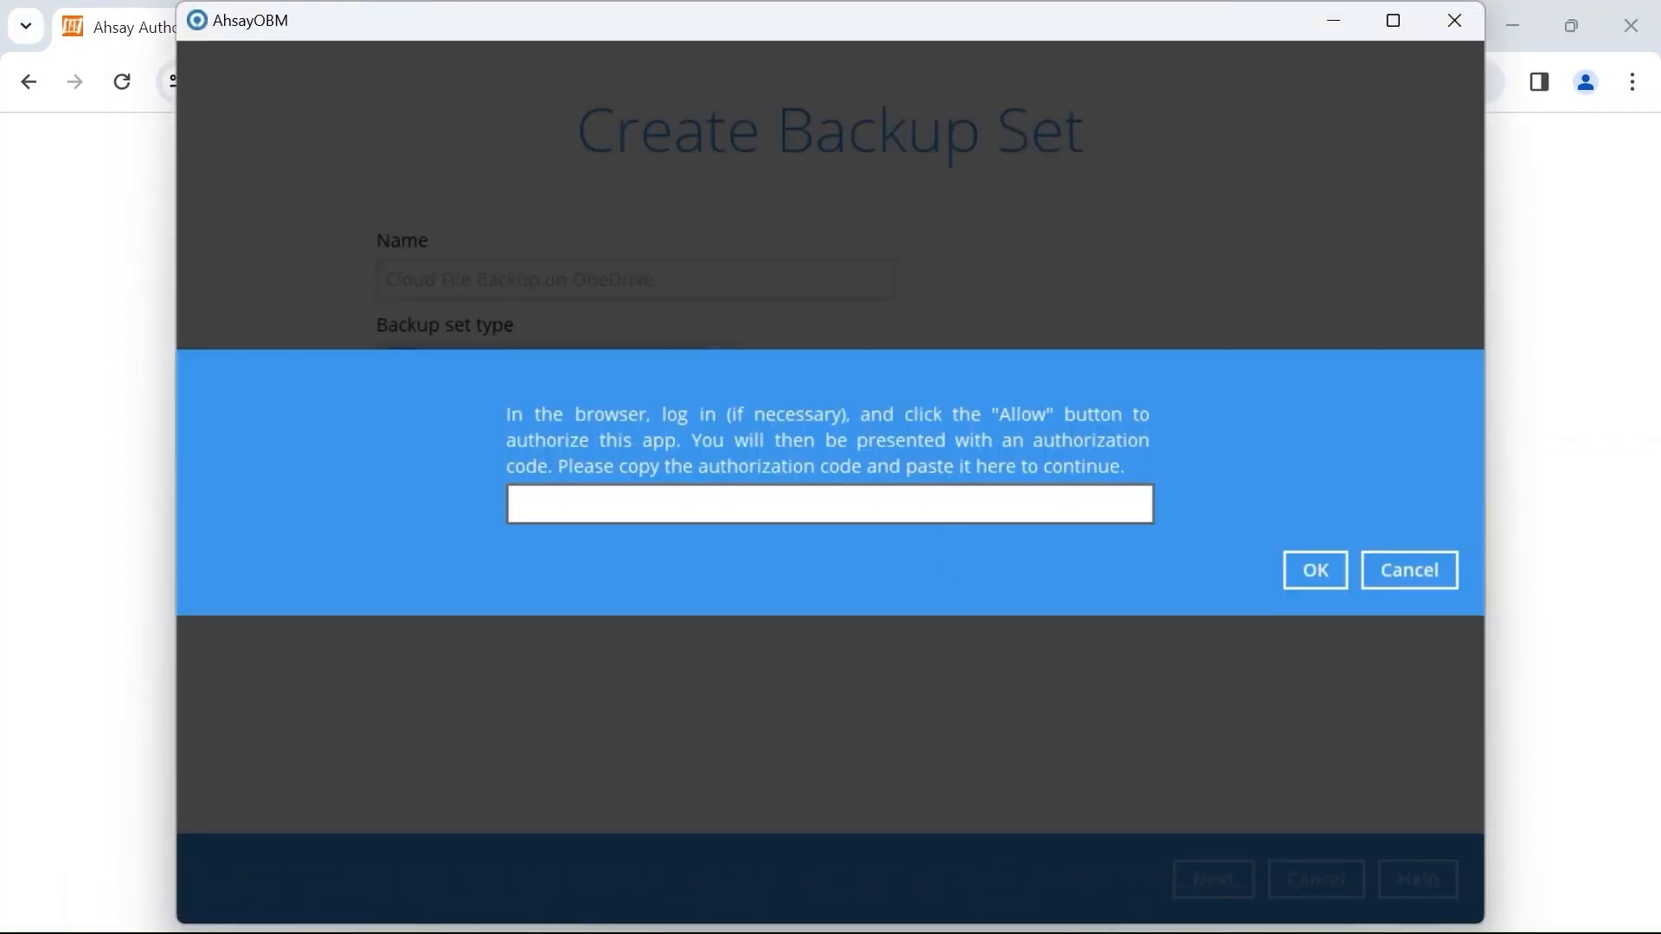
right_click(775, 507)
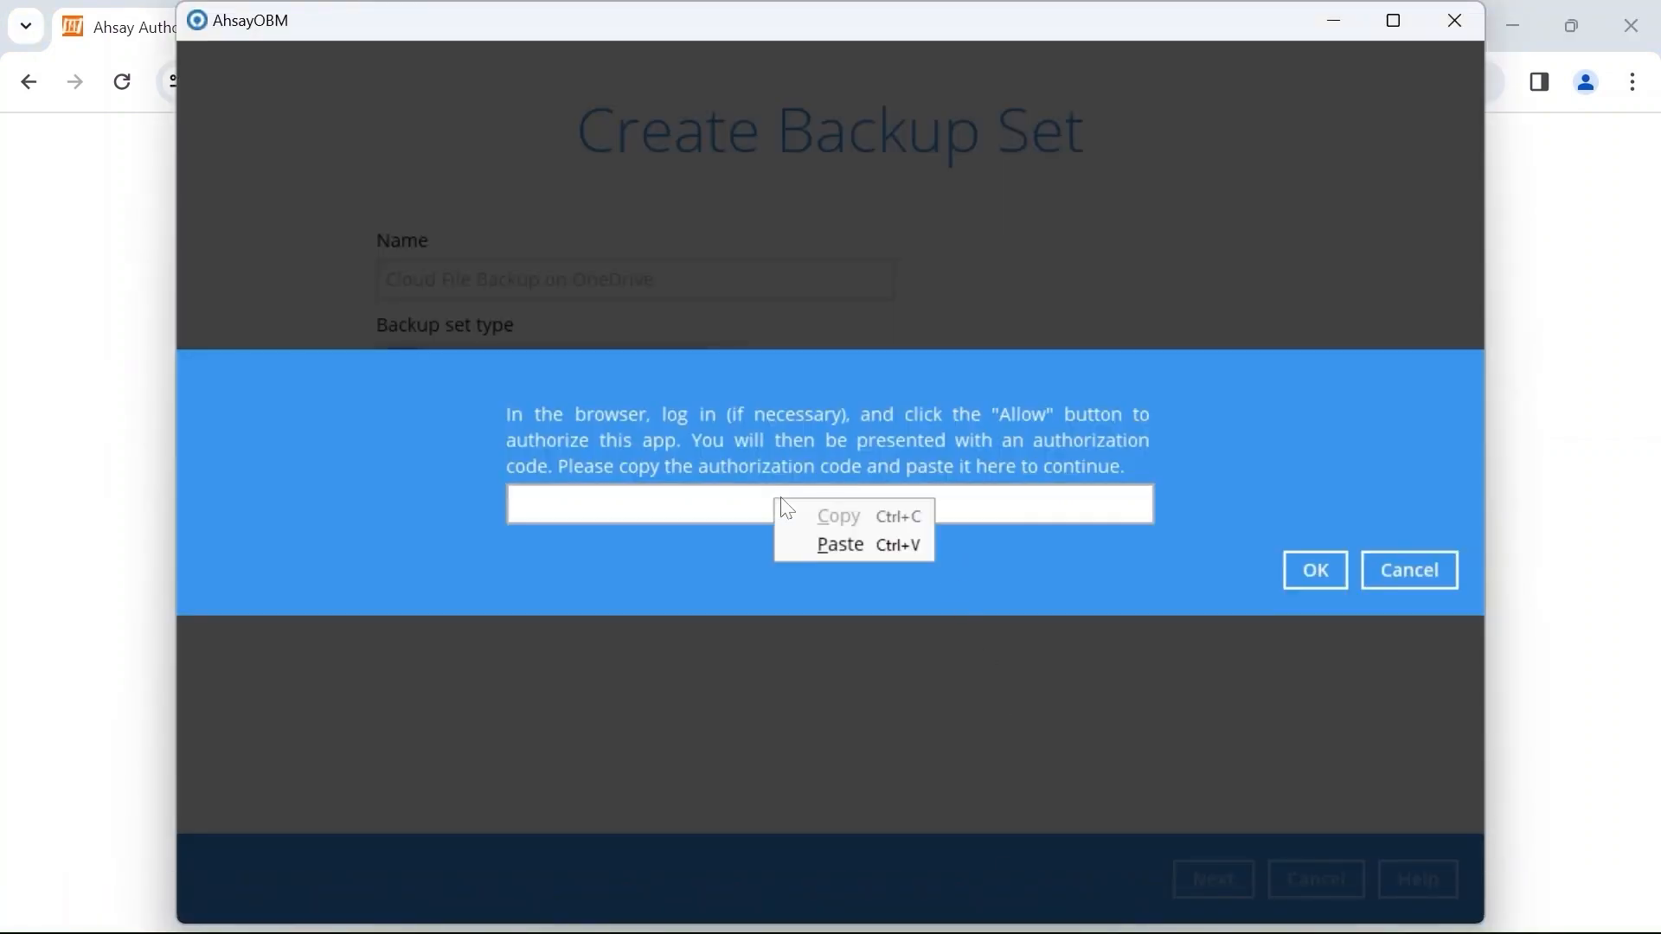
click(827, 538)
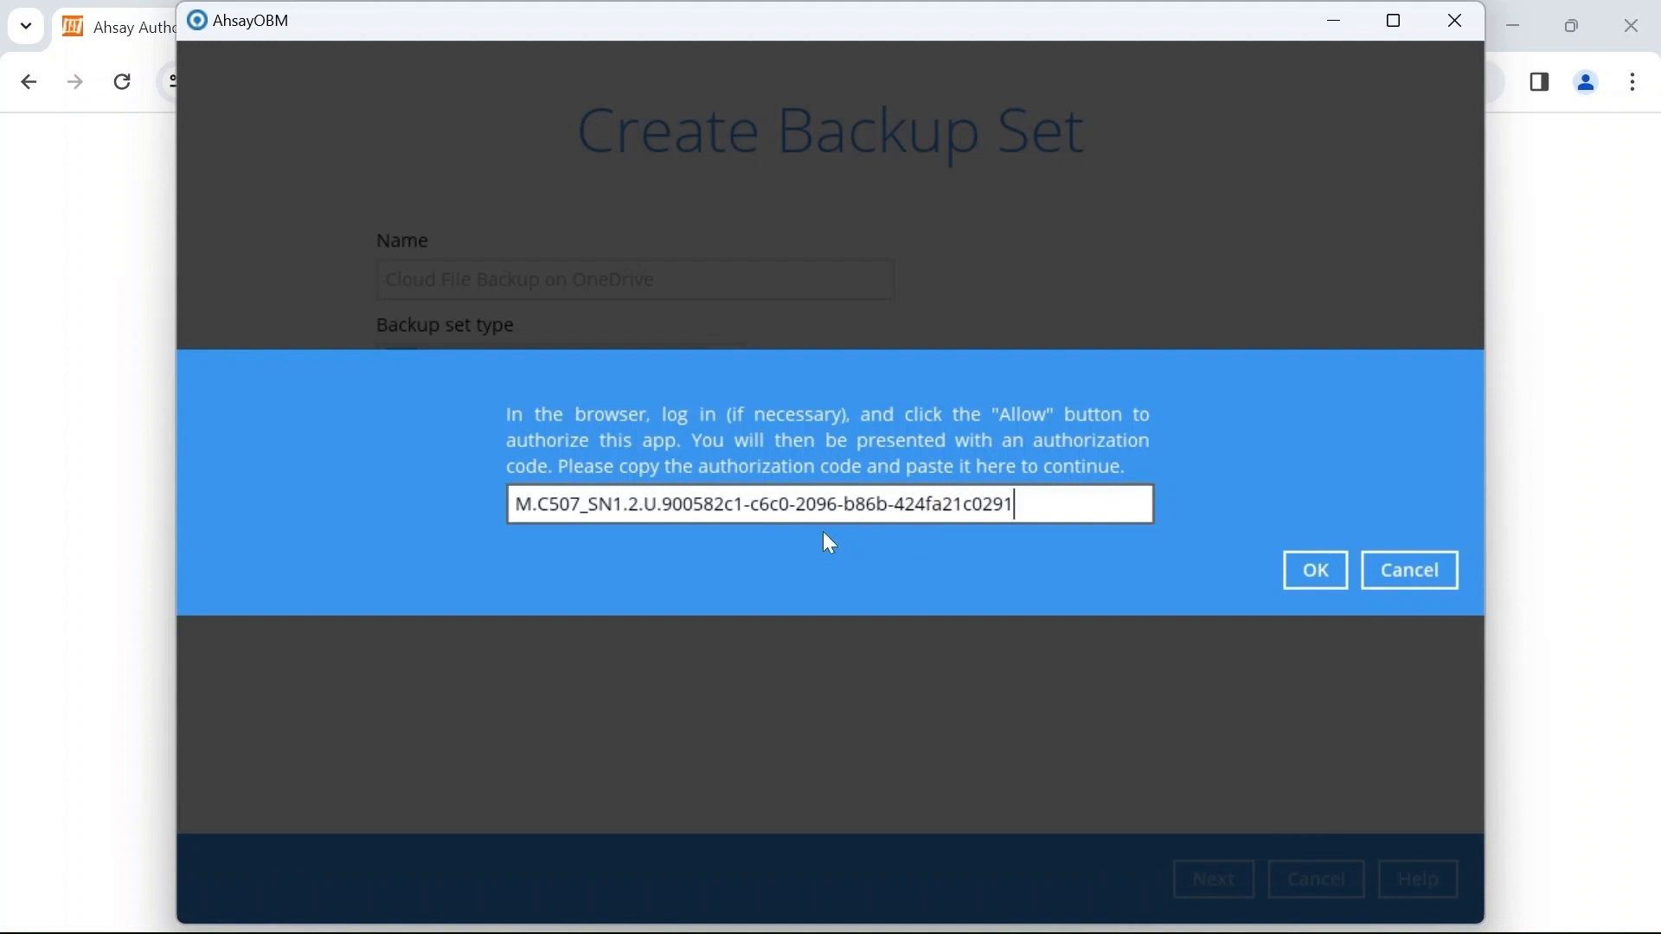
click(1315, 570)
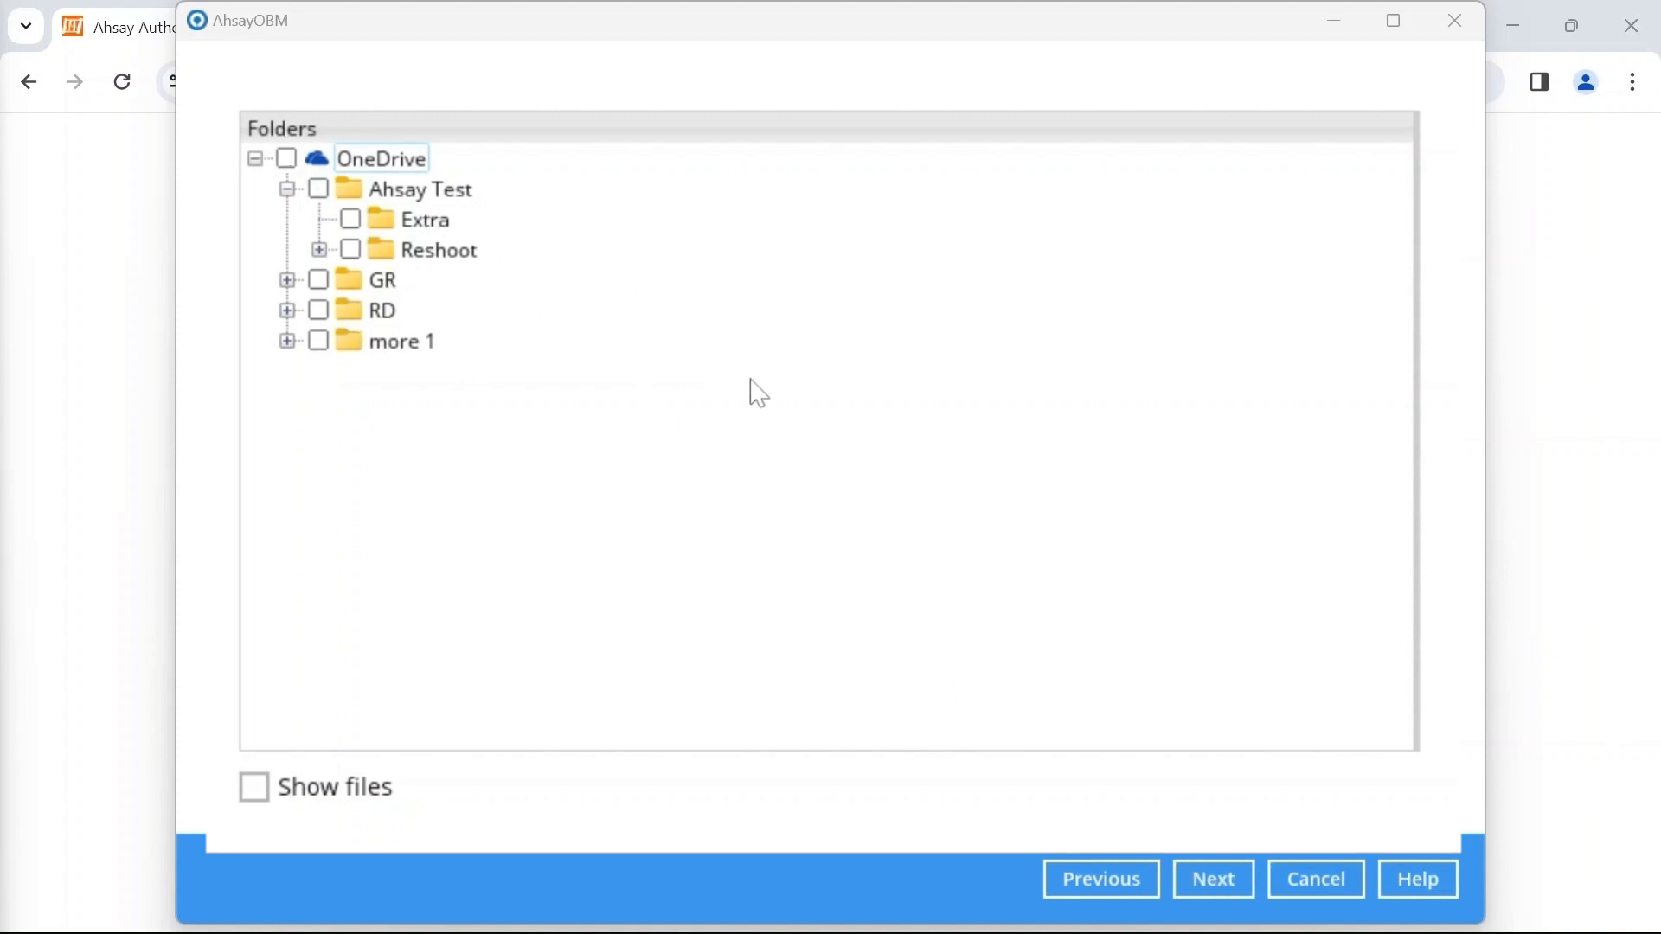
- Show individual files in the backup source listing and try selecting the entire OneDrive as the source
click(253, 789)
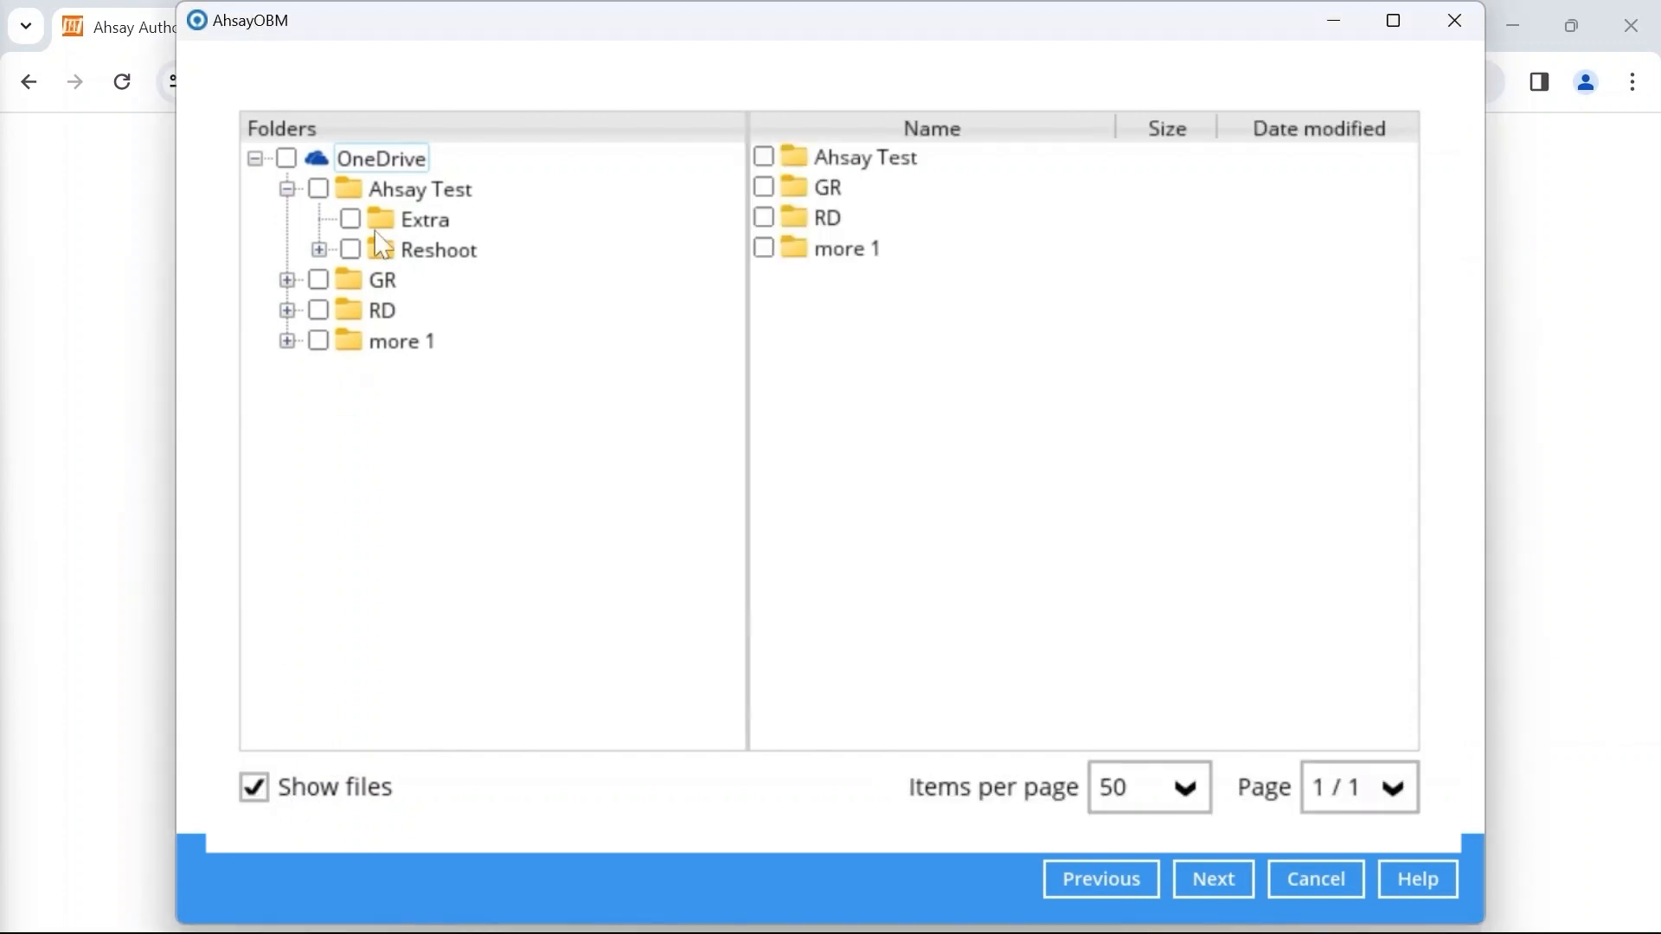
click(410, 192)
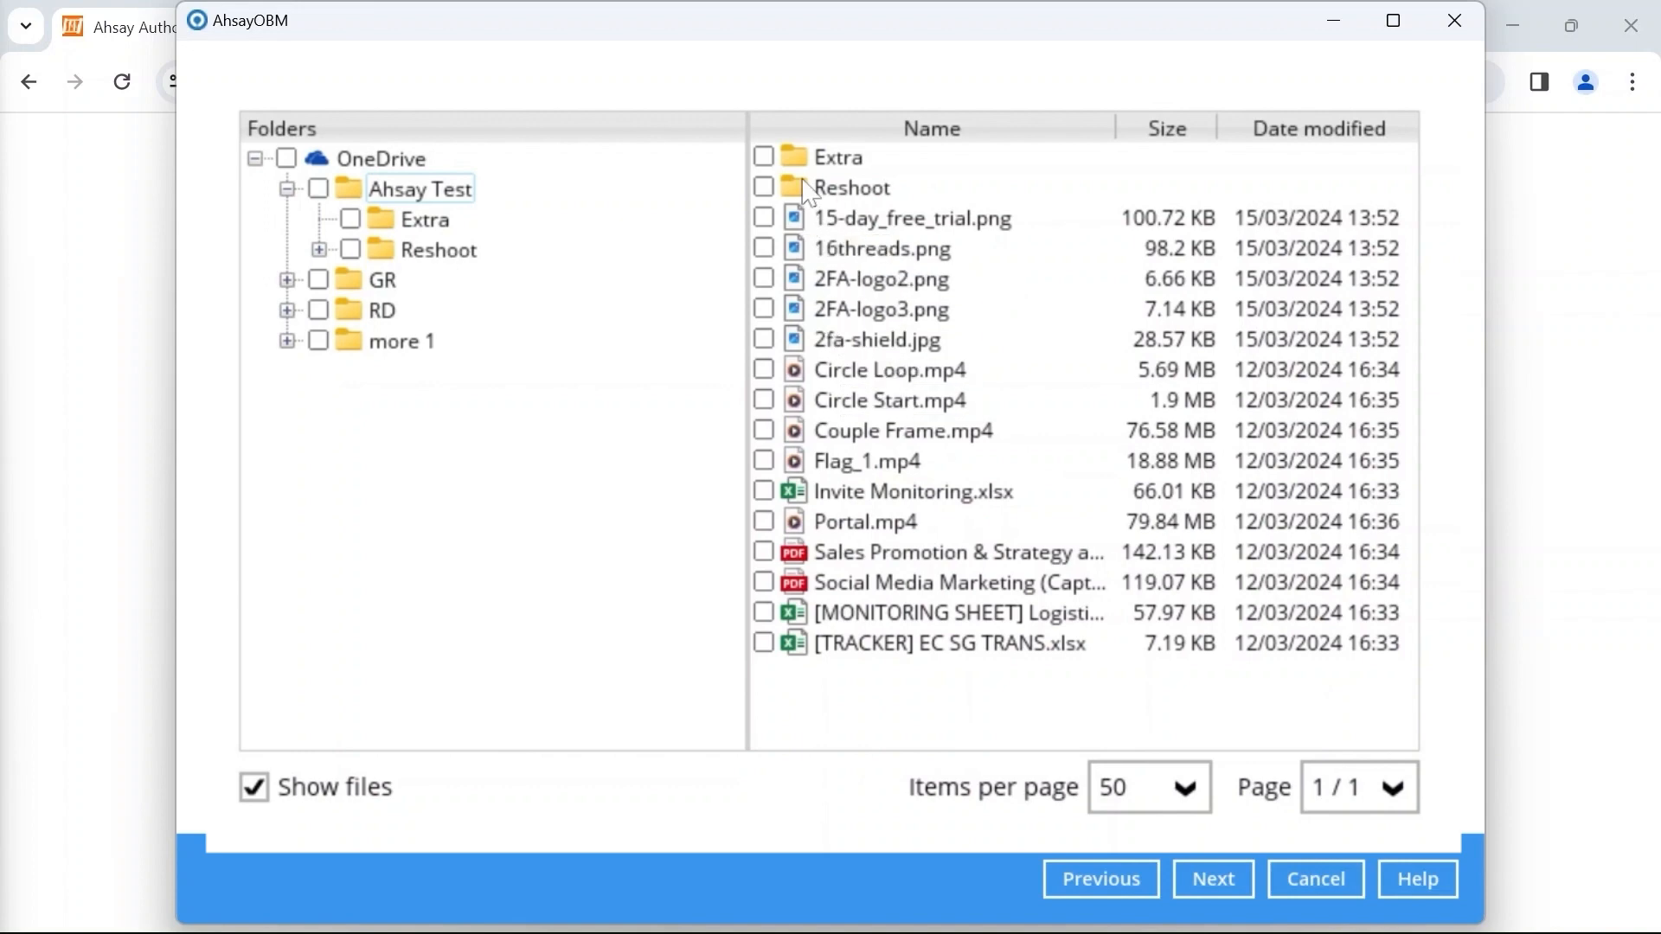
click(289, 161)
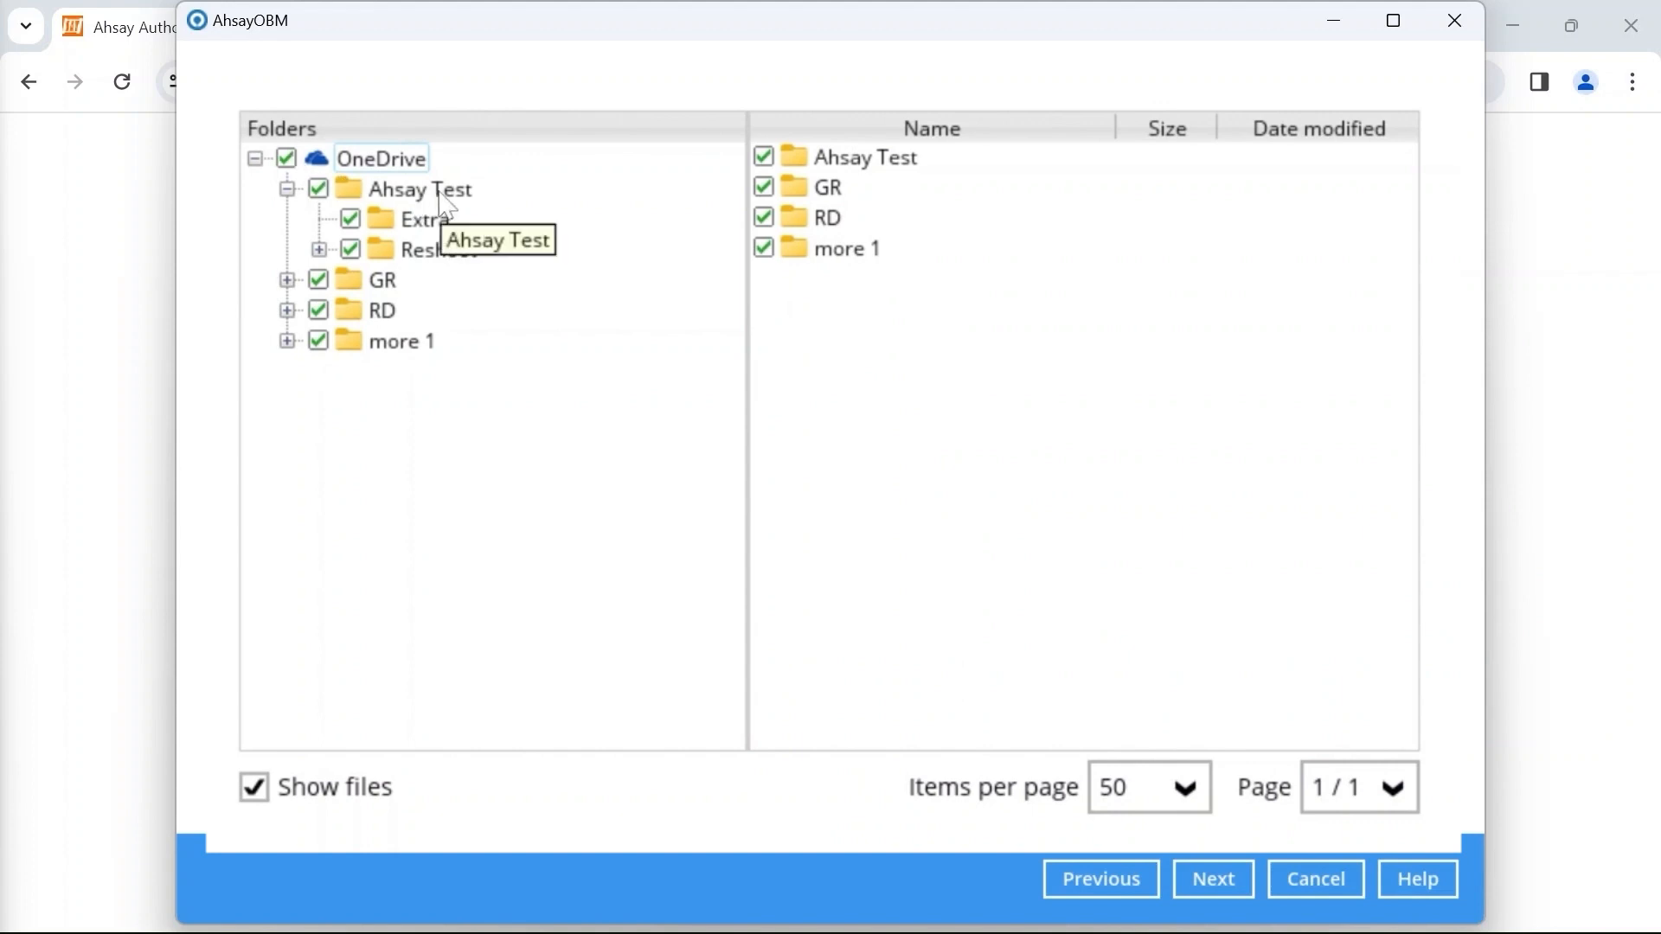
click(287, 161)
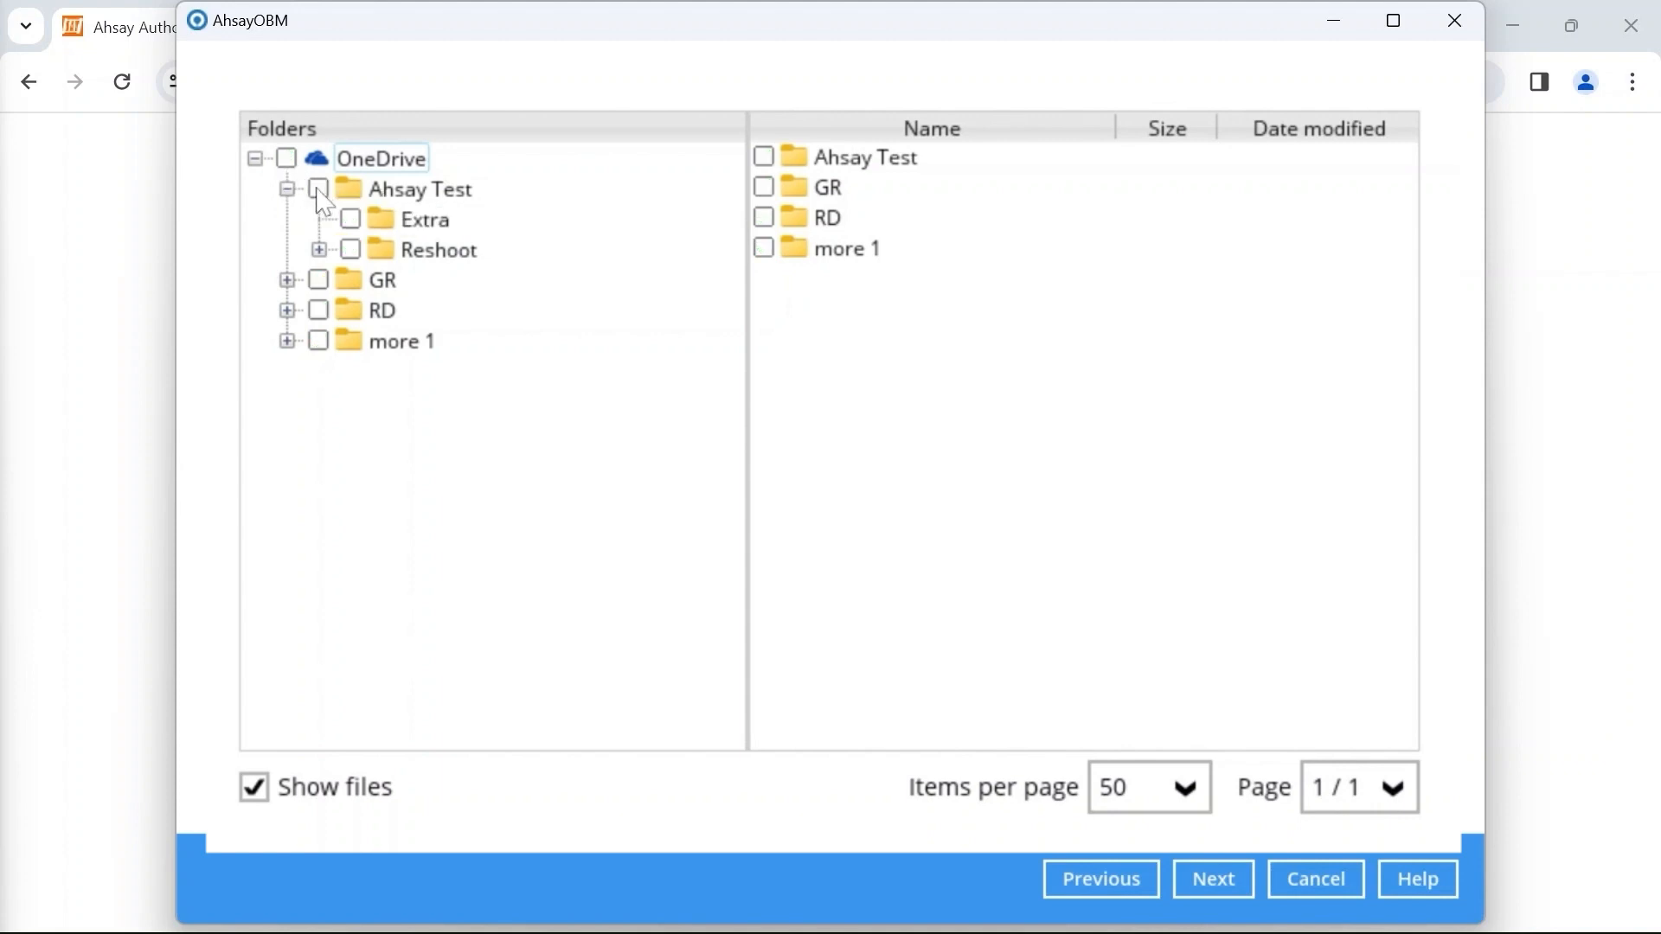
- Select the Ahsay Test folder as backup source, check its Extra and Reshoot subfolders, and accept the source selection
click(319, 189)
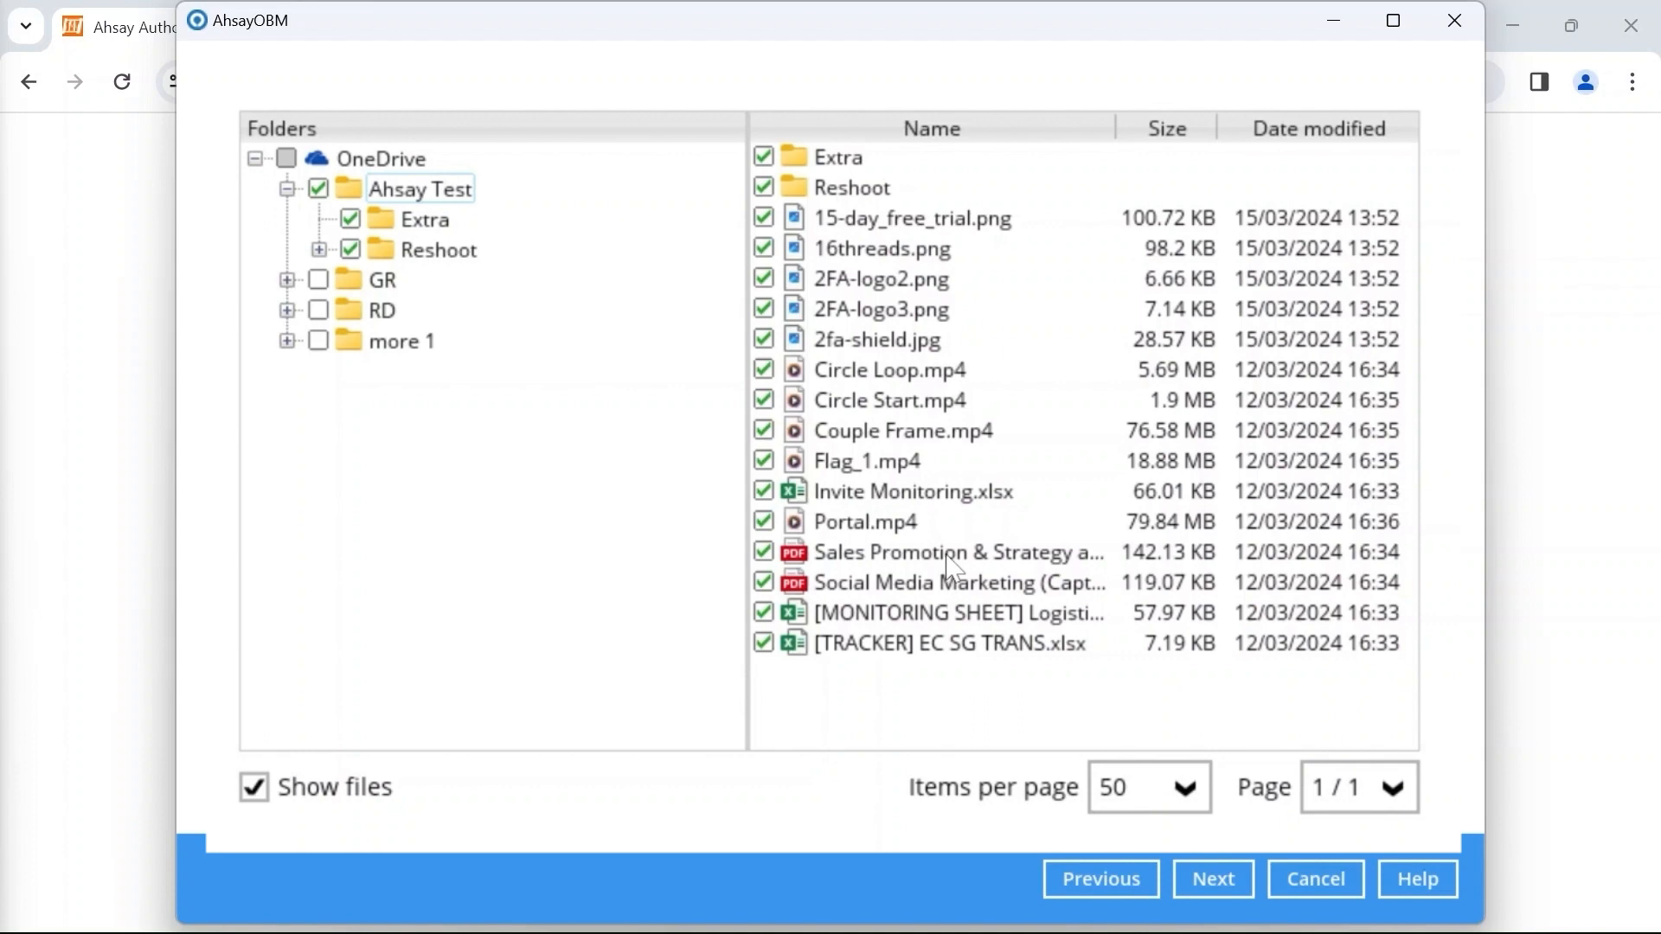
click(414, 221)
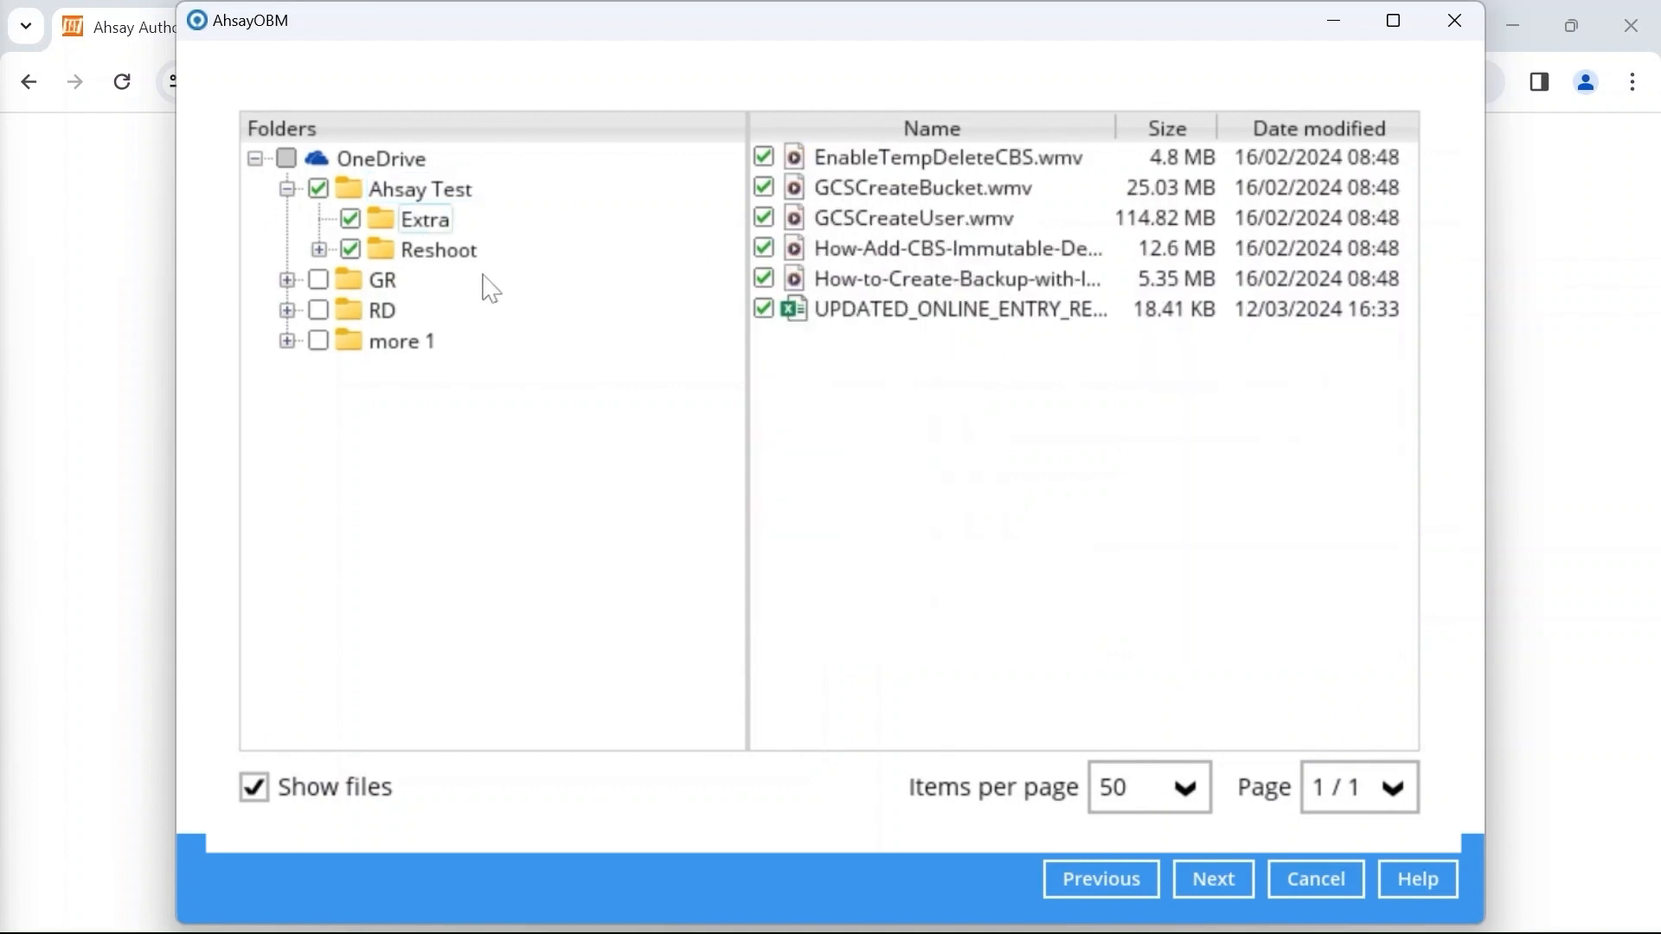
click(435, 252)
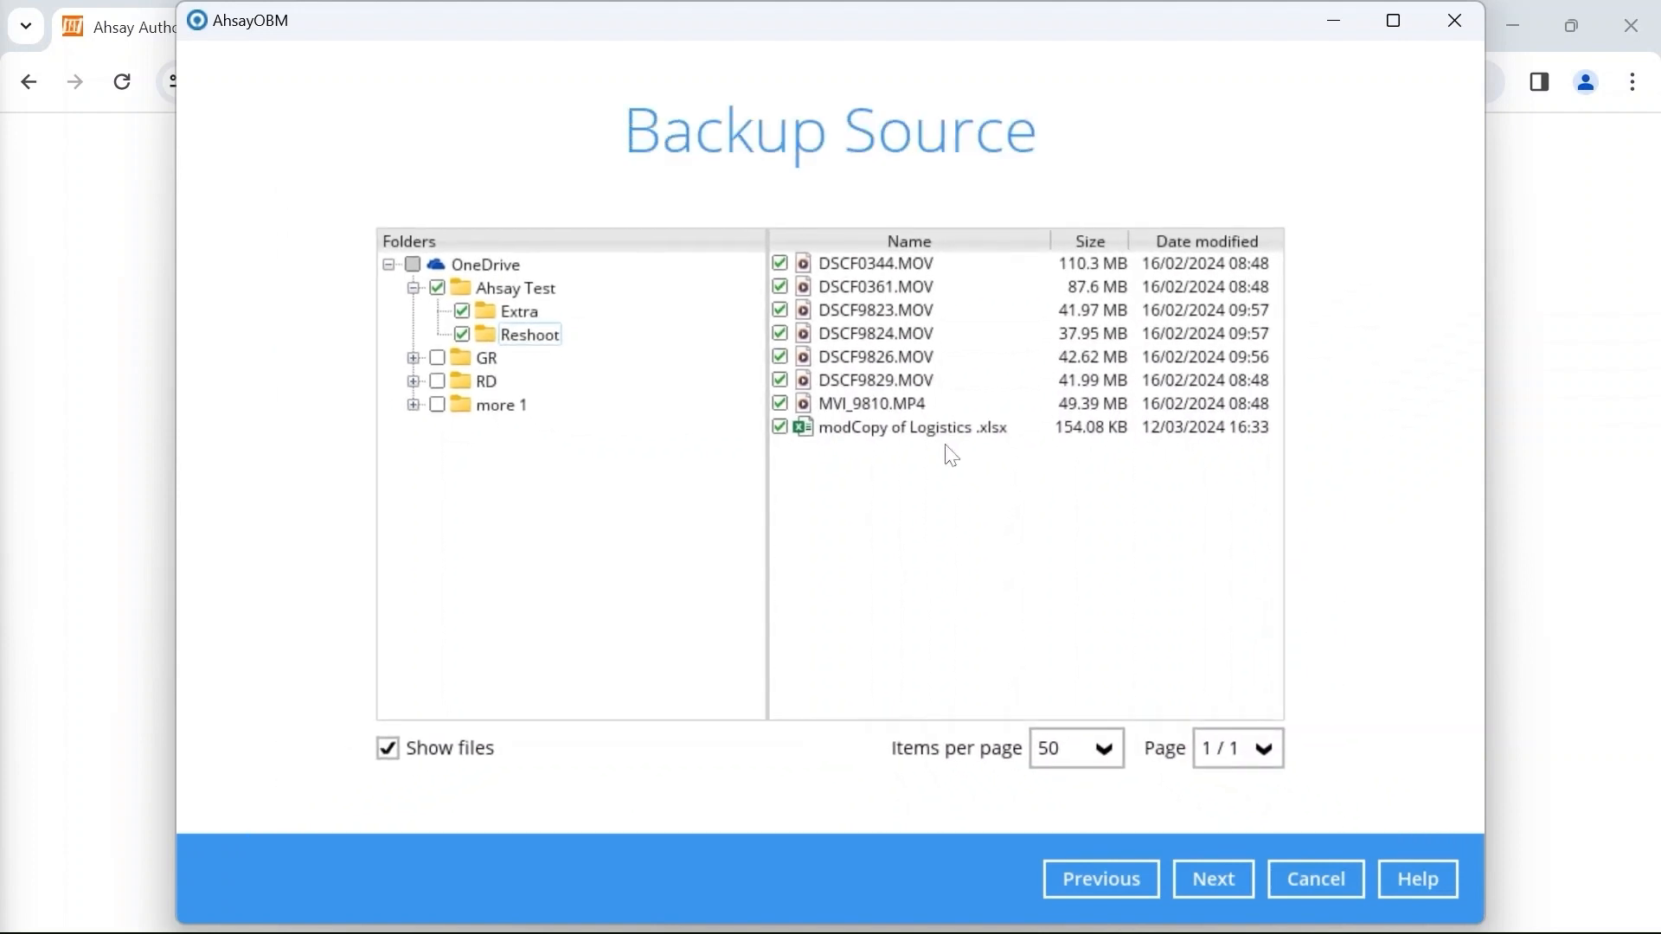
click(1241, 878)
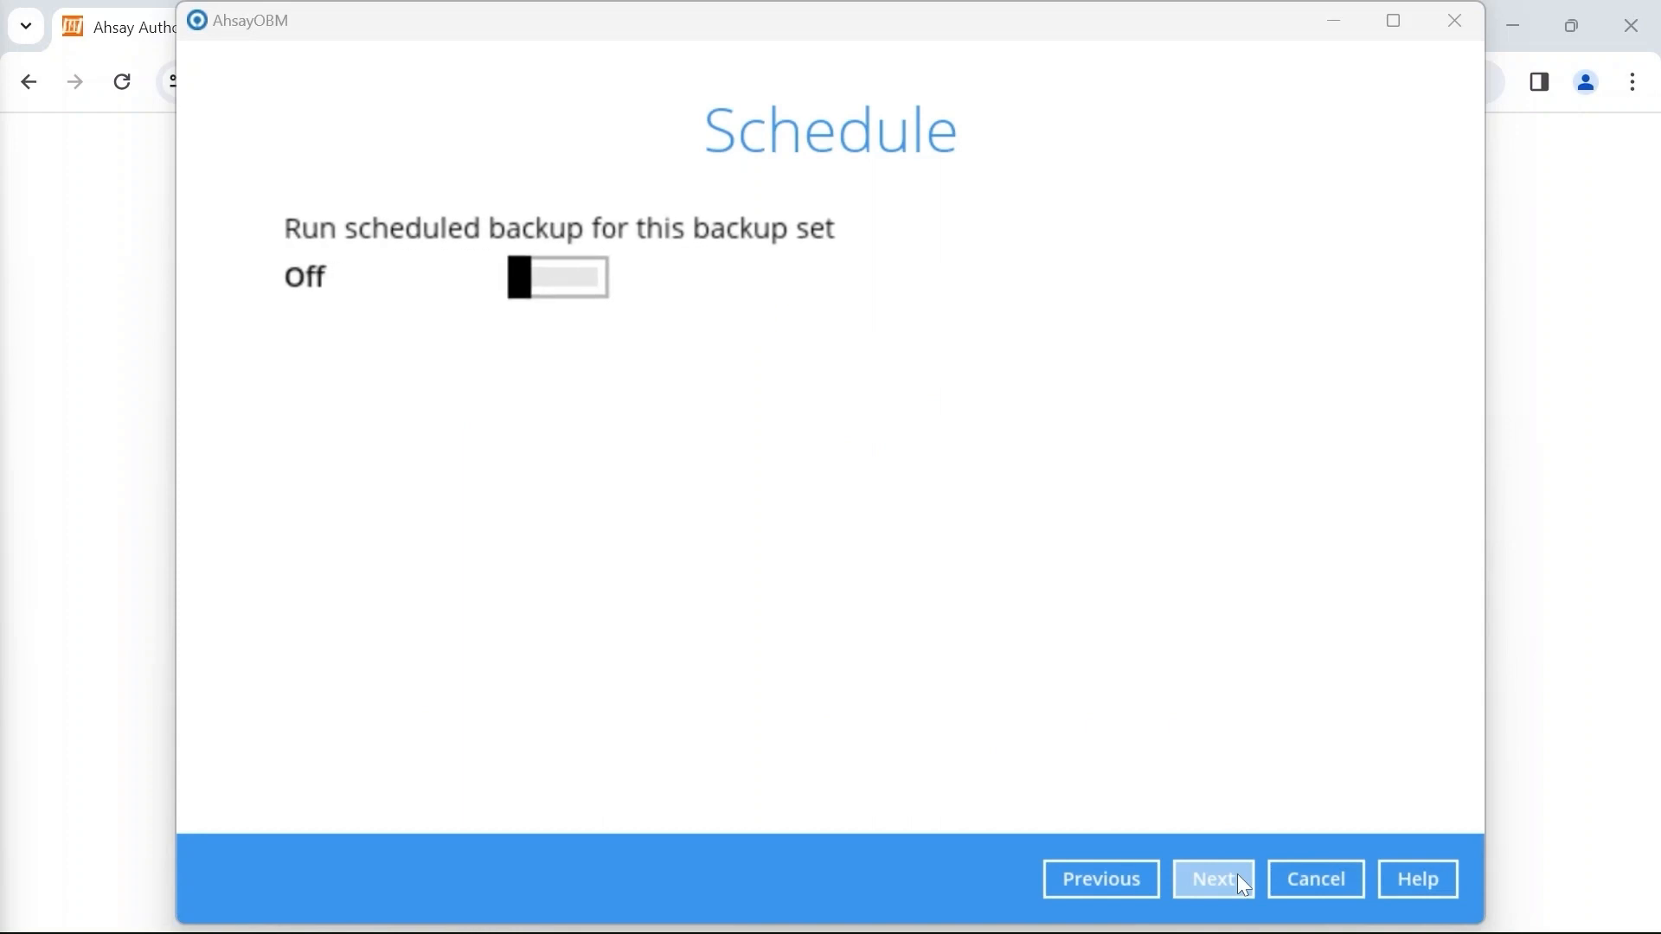
- Turn on scheduled backup for the backup set and add a new schedule named "Daily backup at 18:00"
click(567, 292)
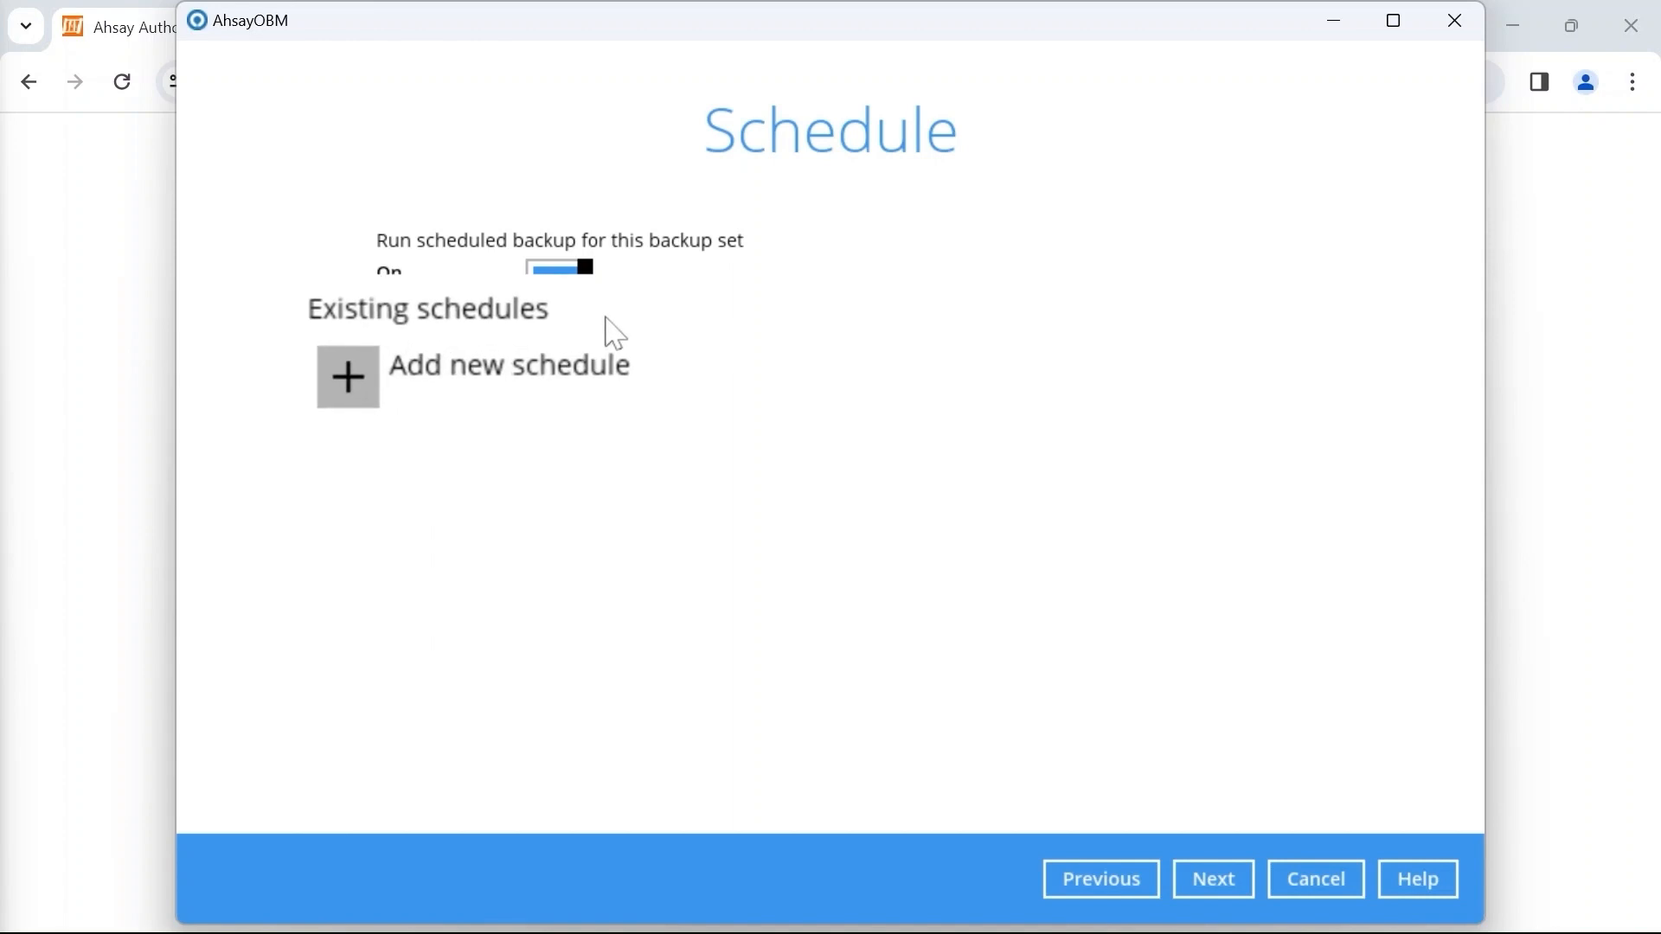
click(381, 374)
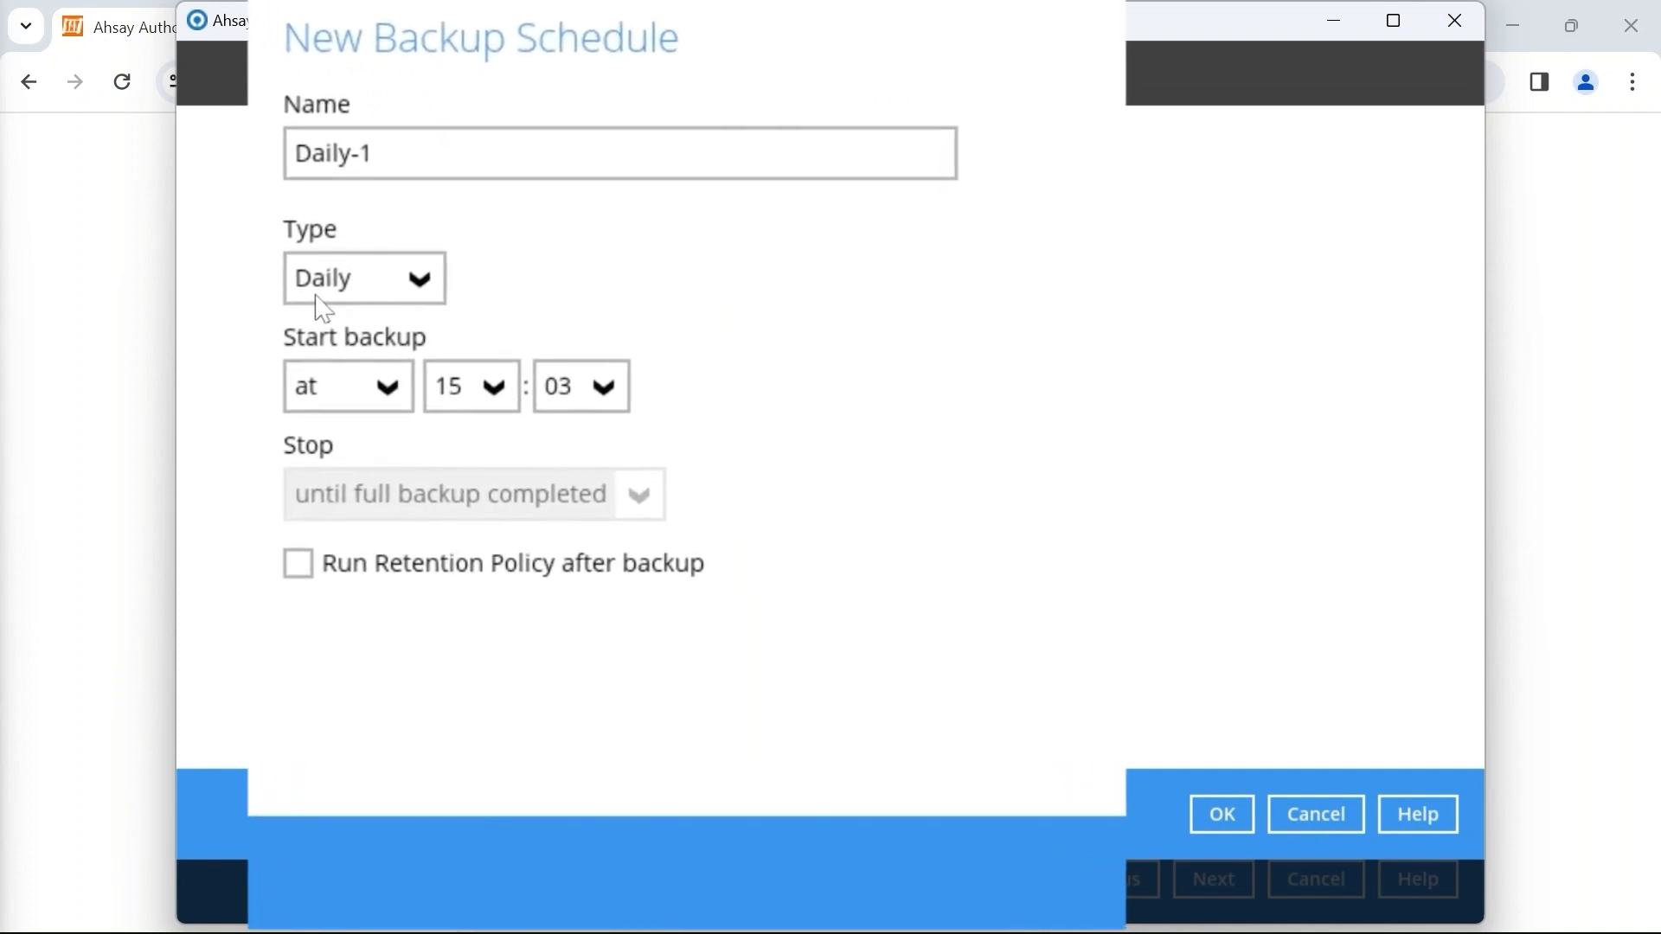
click(433, 154)
key(BackSpace)
key(BackSpace)
key(BackSpace)
key(BackSpace)
text(ly backup at 18:00)
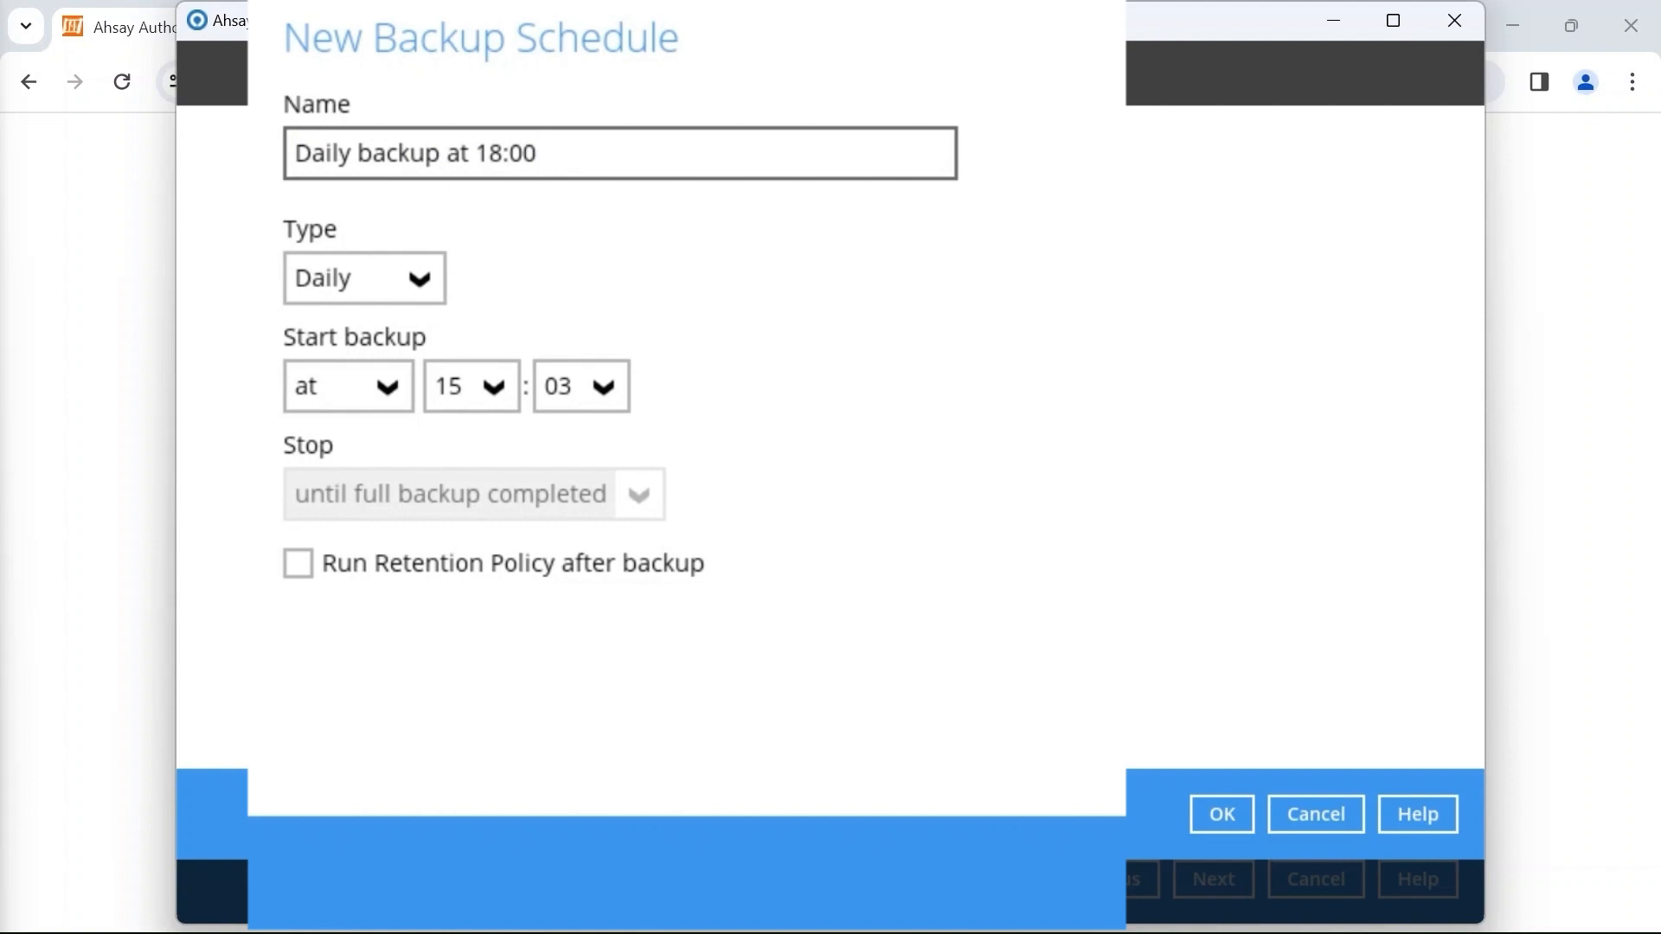
- Set the schedule type to Daily with the backup starting at 18:00
click(443, 284)
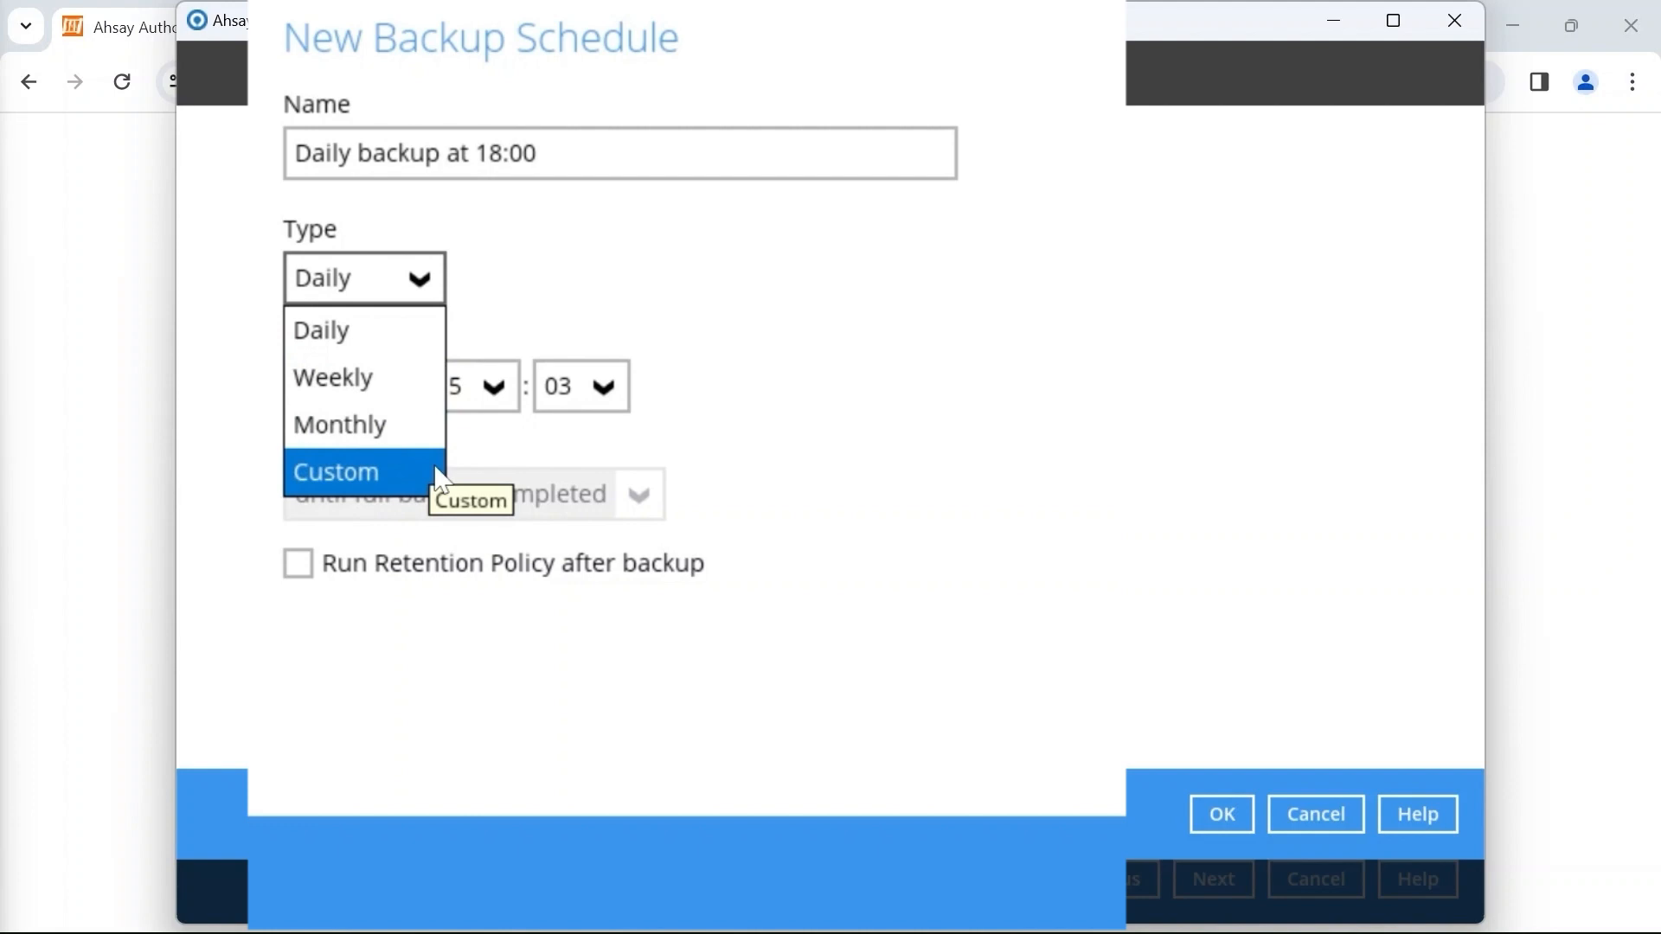
click(390, 328)
click(494, 389)
click(462, 584)
click(600, 387)
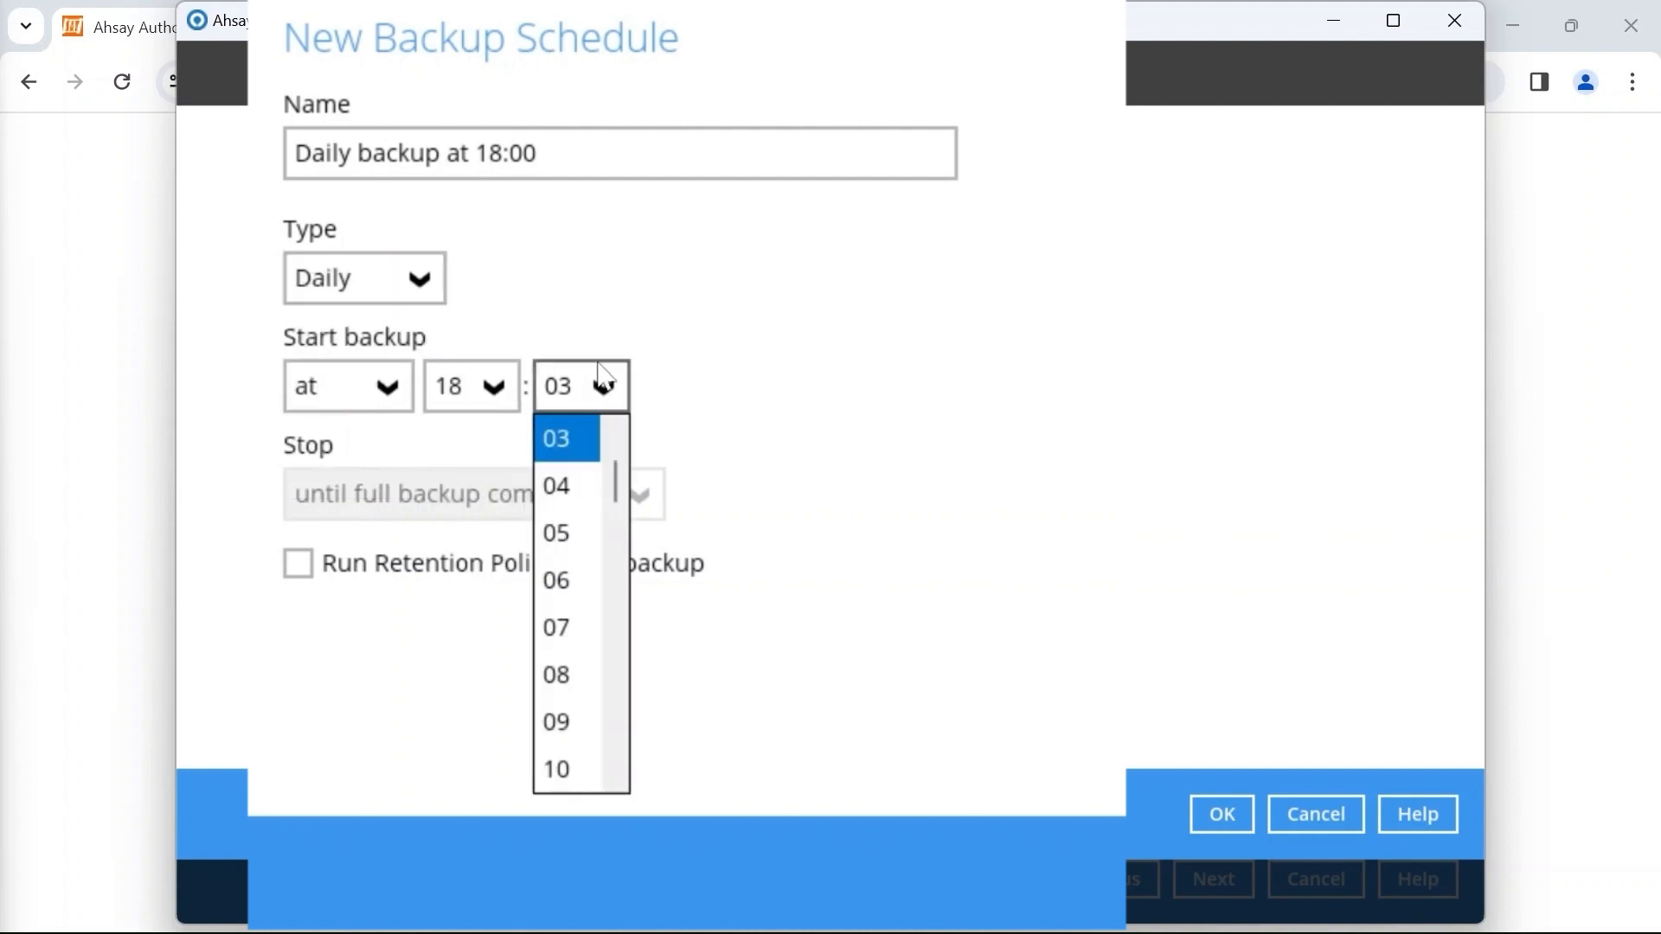
scroll(560, 467, up, 1)
click(554, 456)
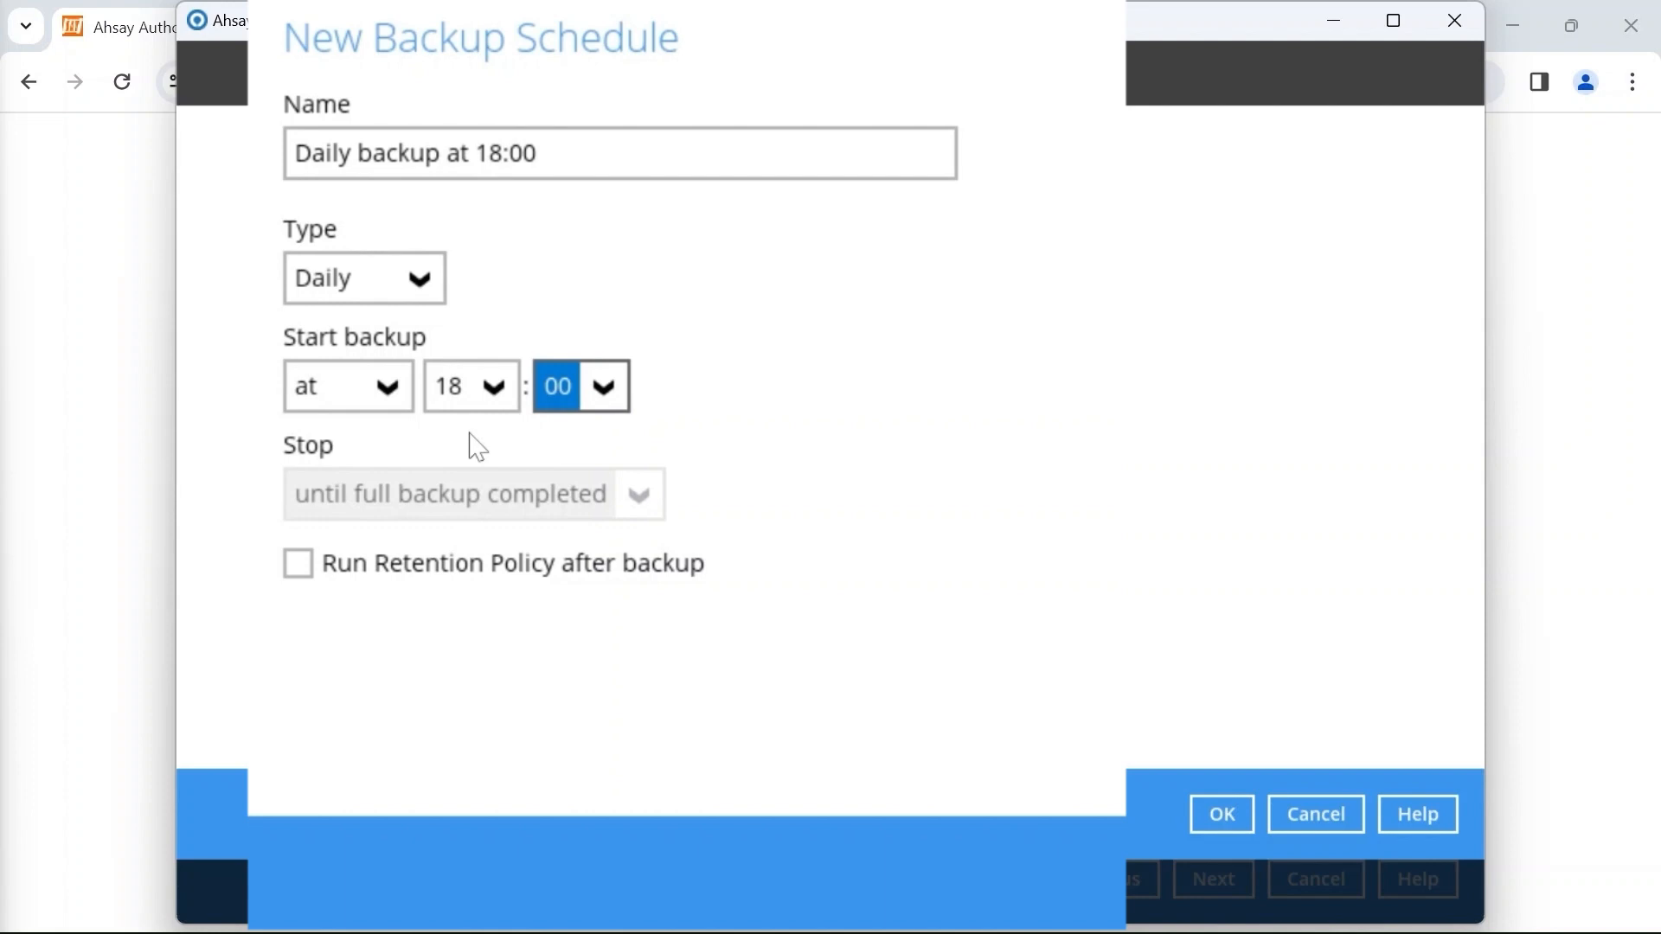
- Try a repeating start interval, look through the available intervals up to 12 hours, and return to a fixed start time
click(333, 403)
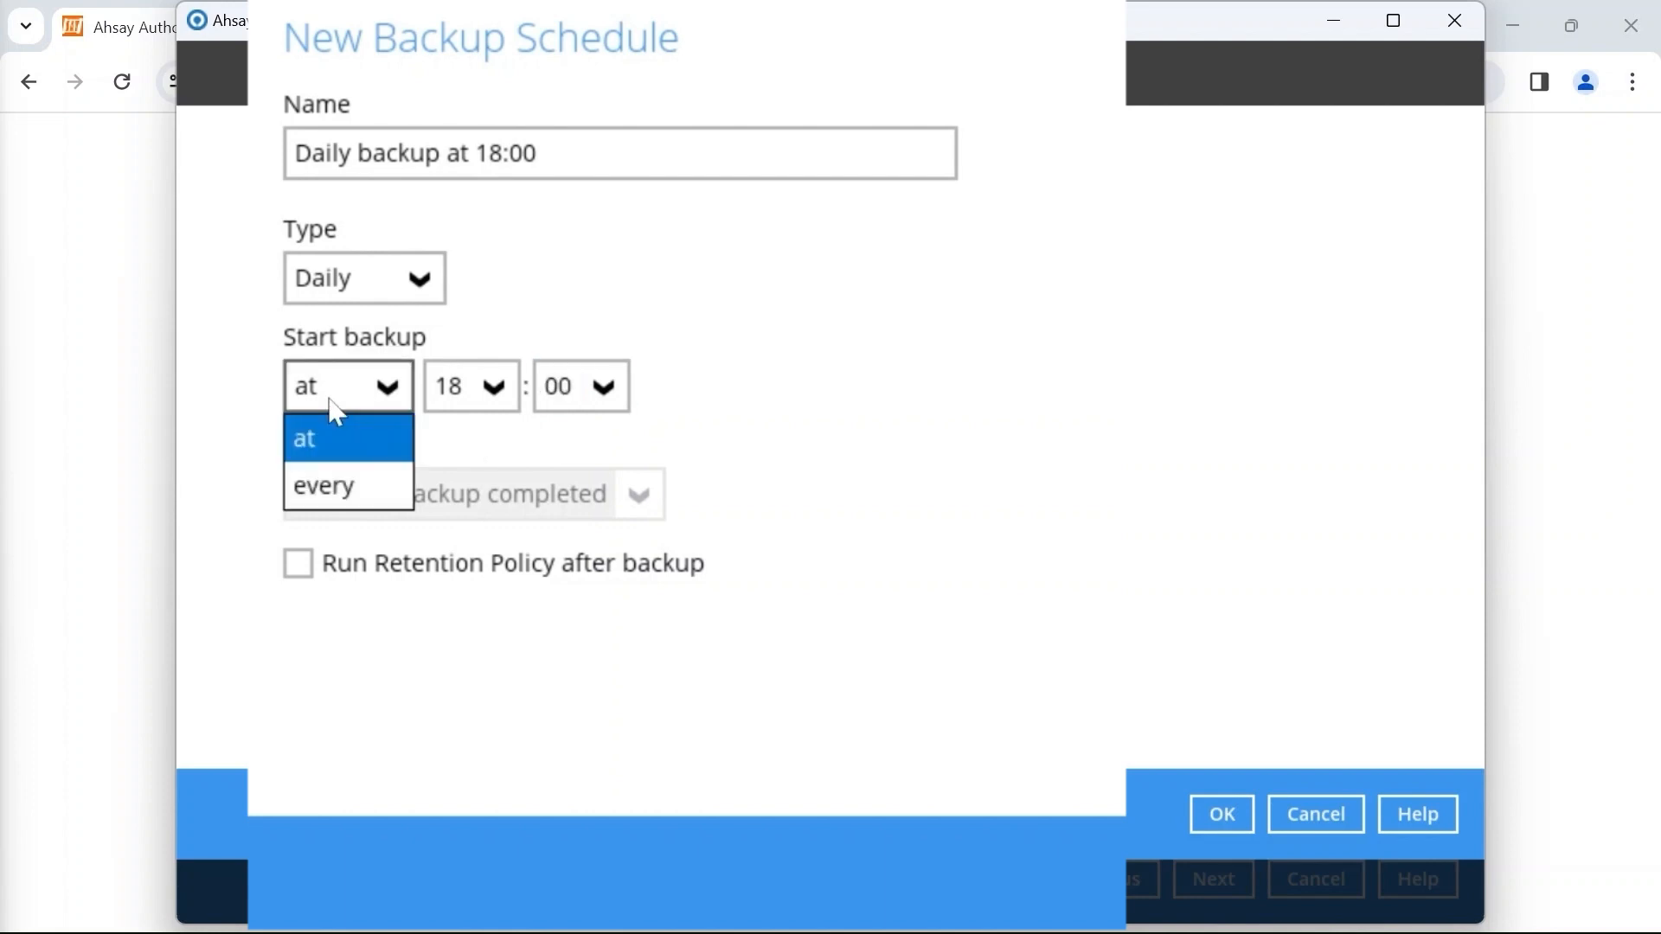
click(362, 494)
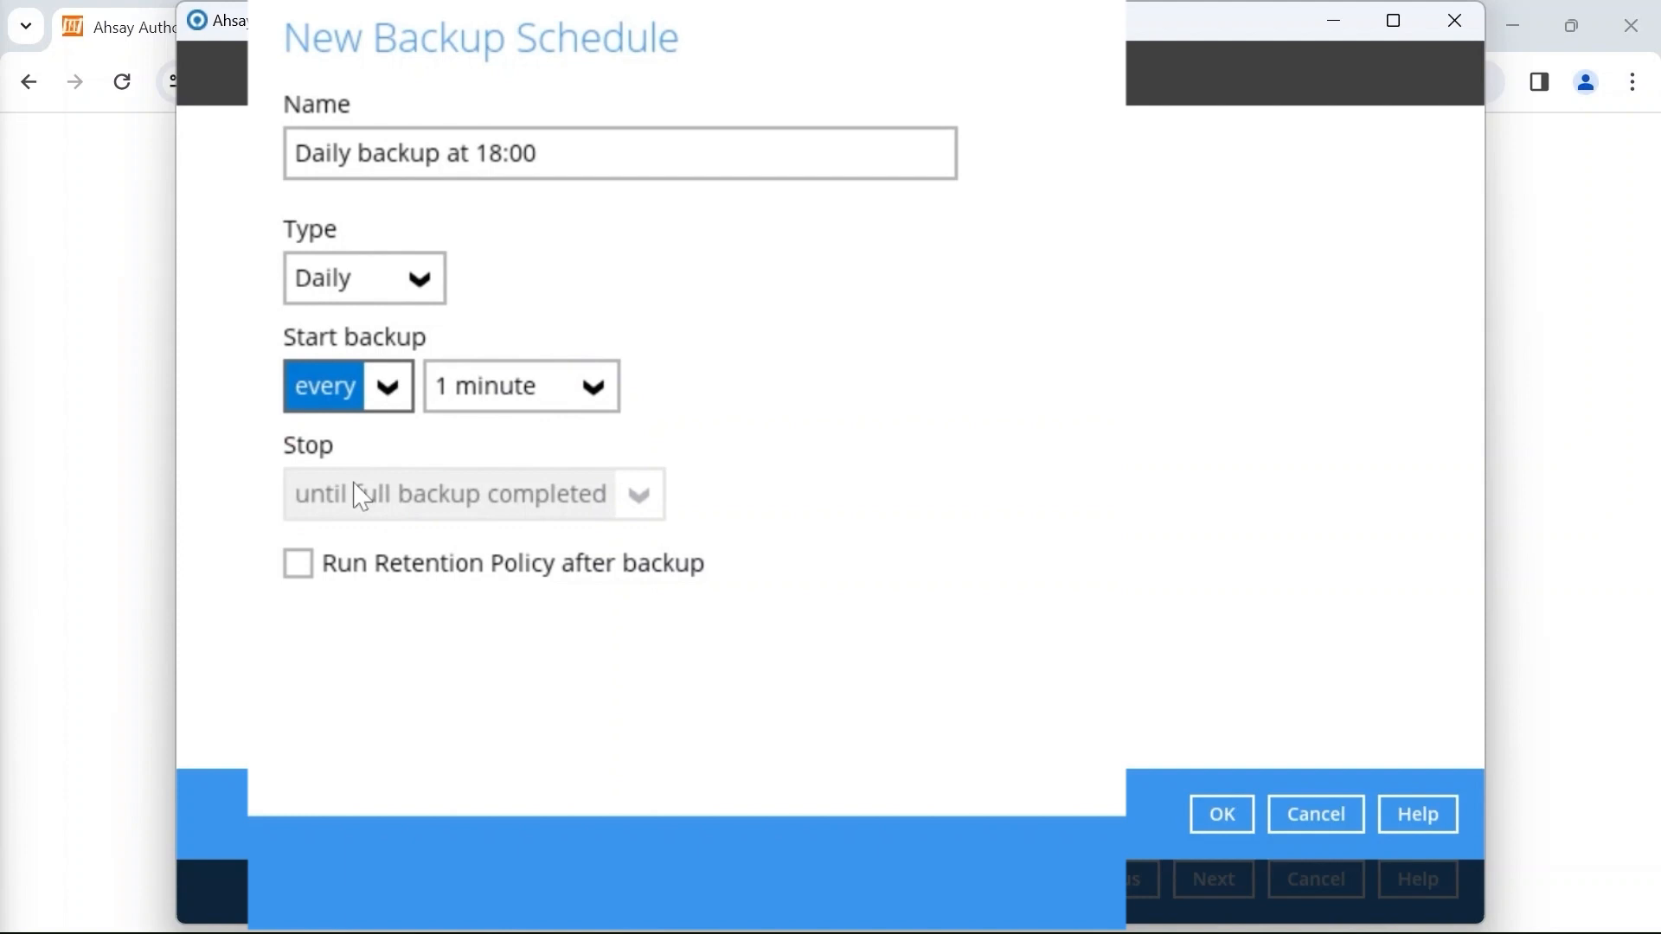
click(509, 391)
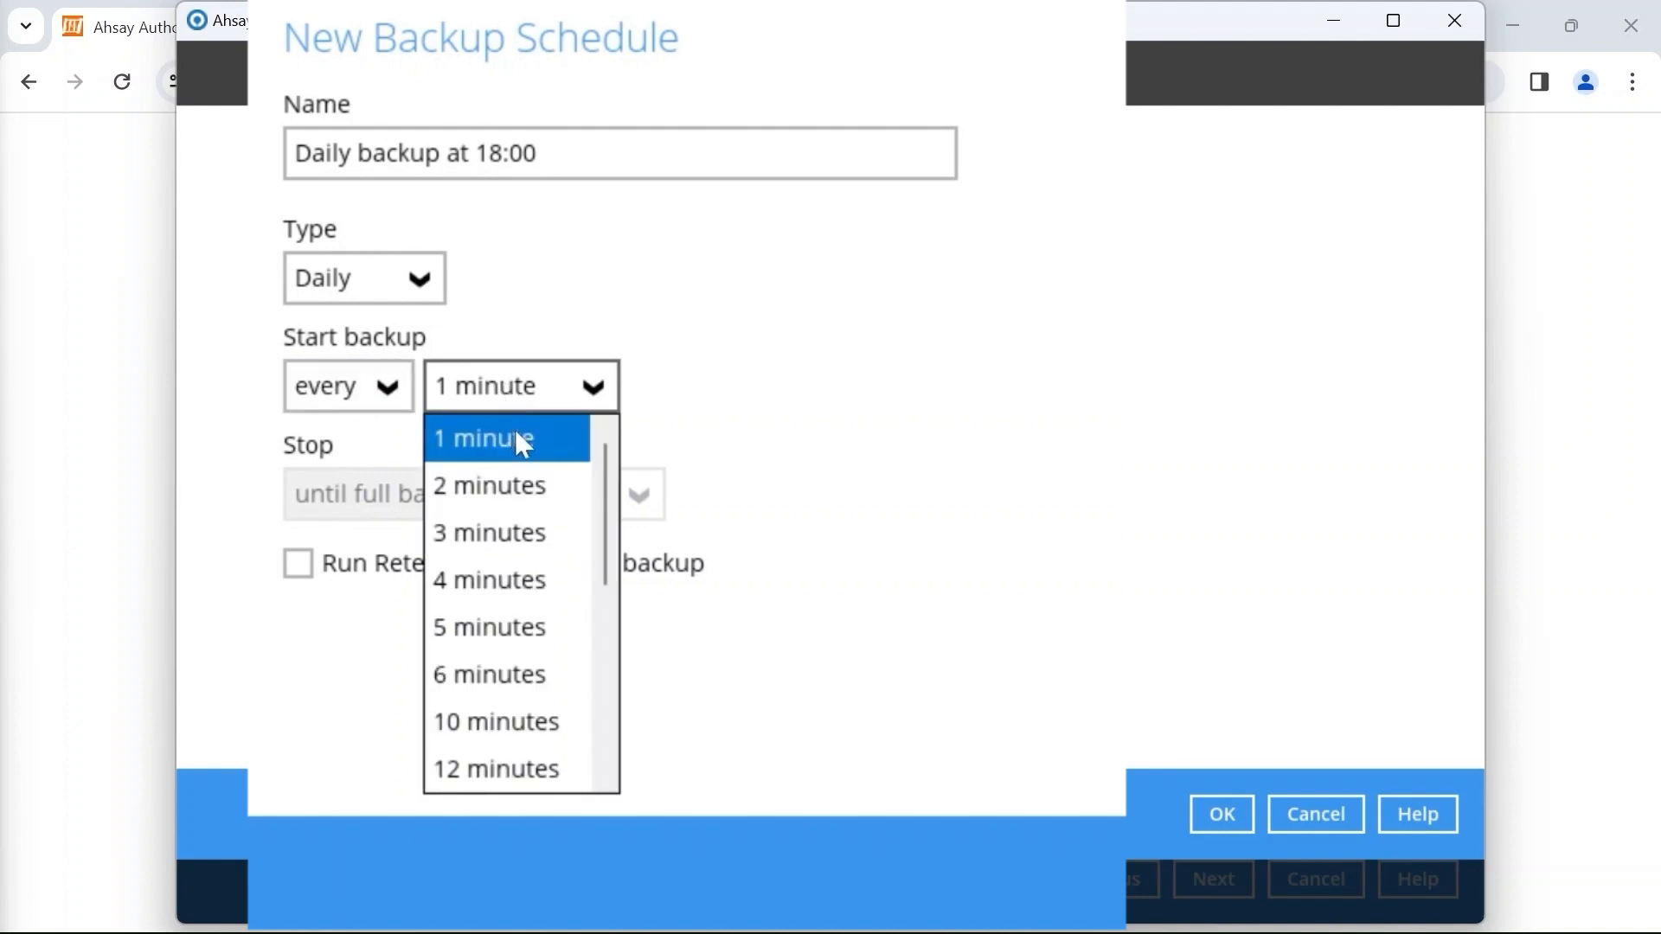
scroll(519, 623, down, 4)
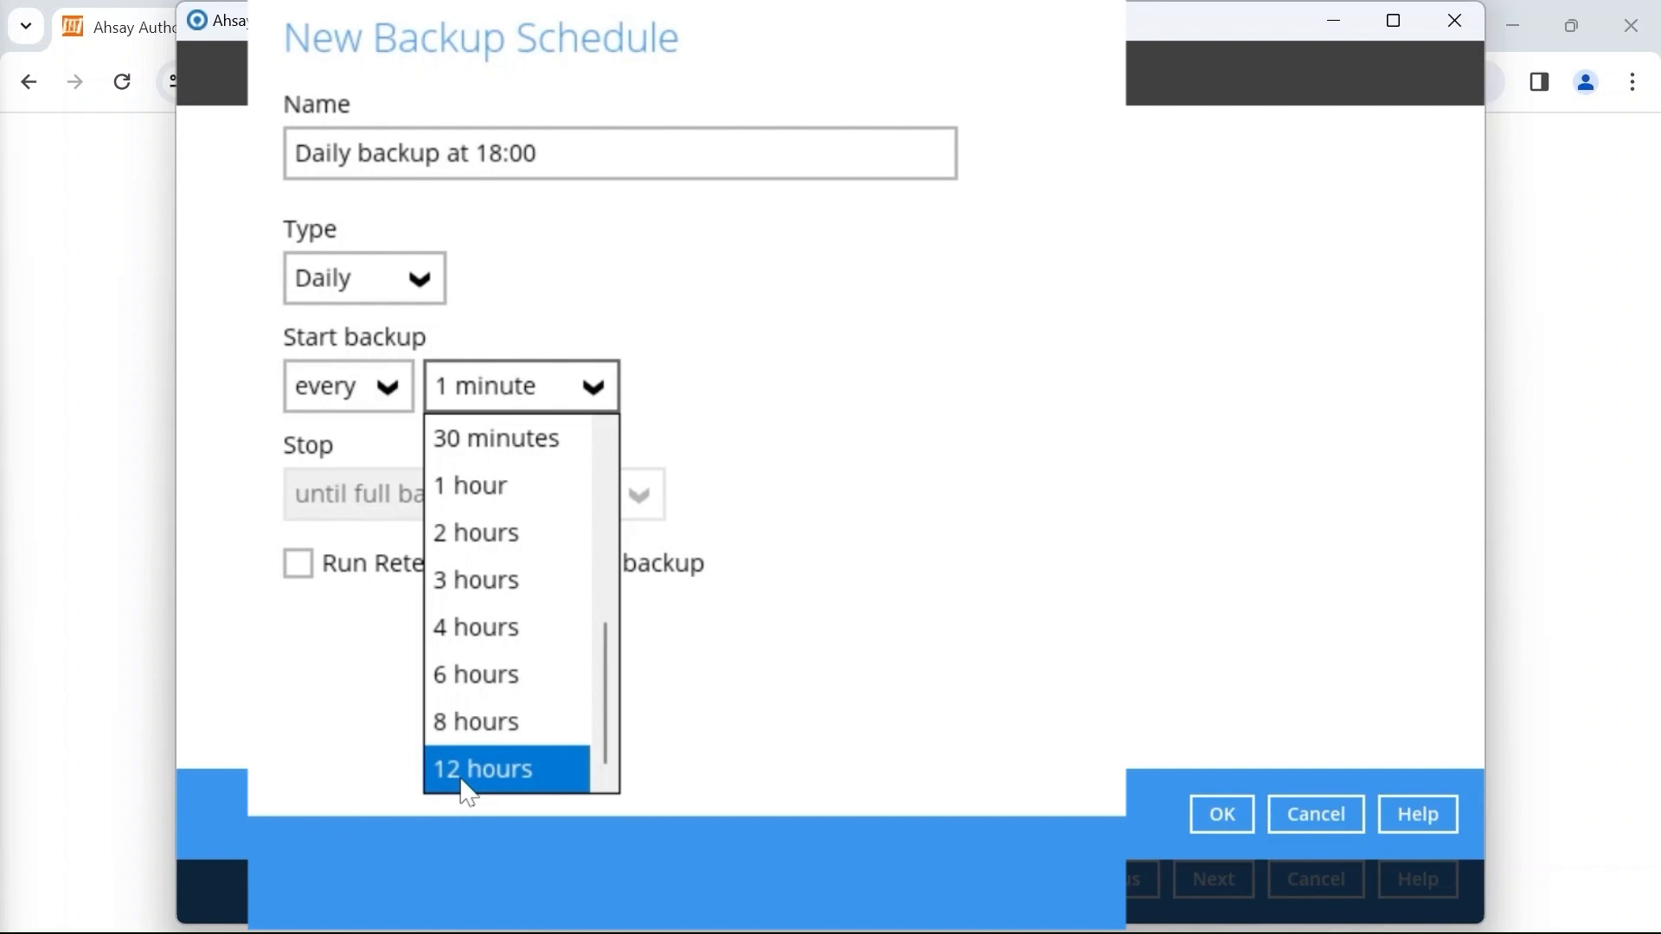
click(1006, 571)
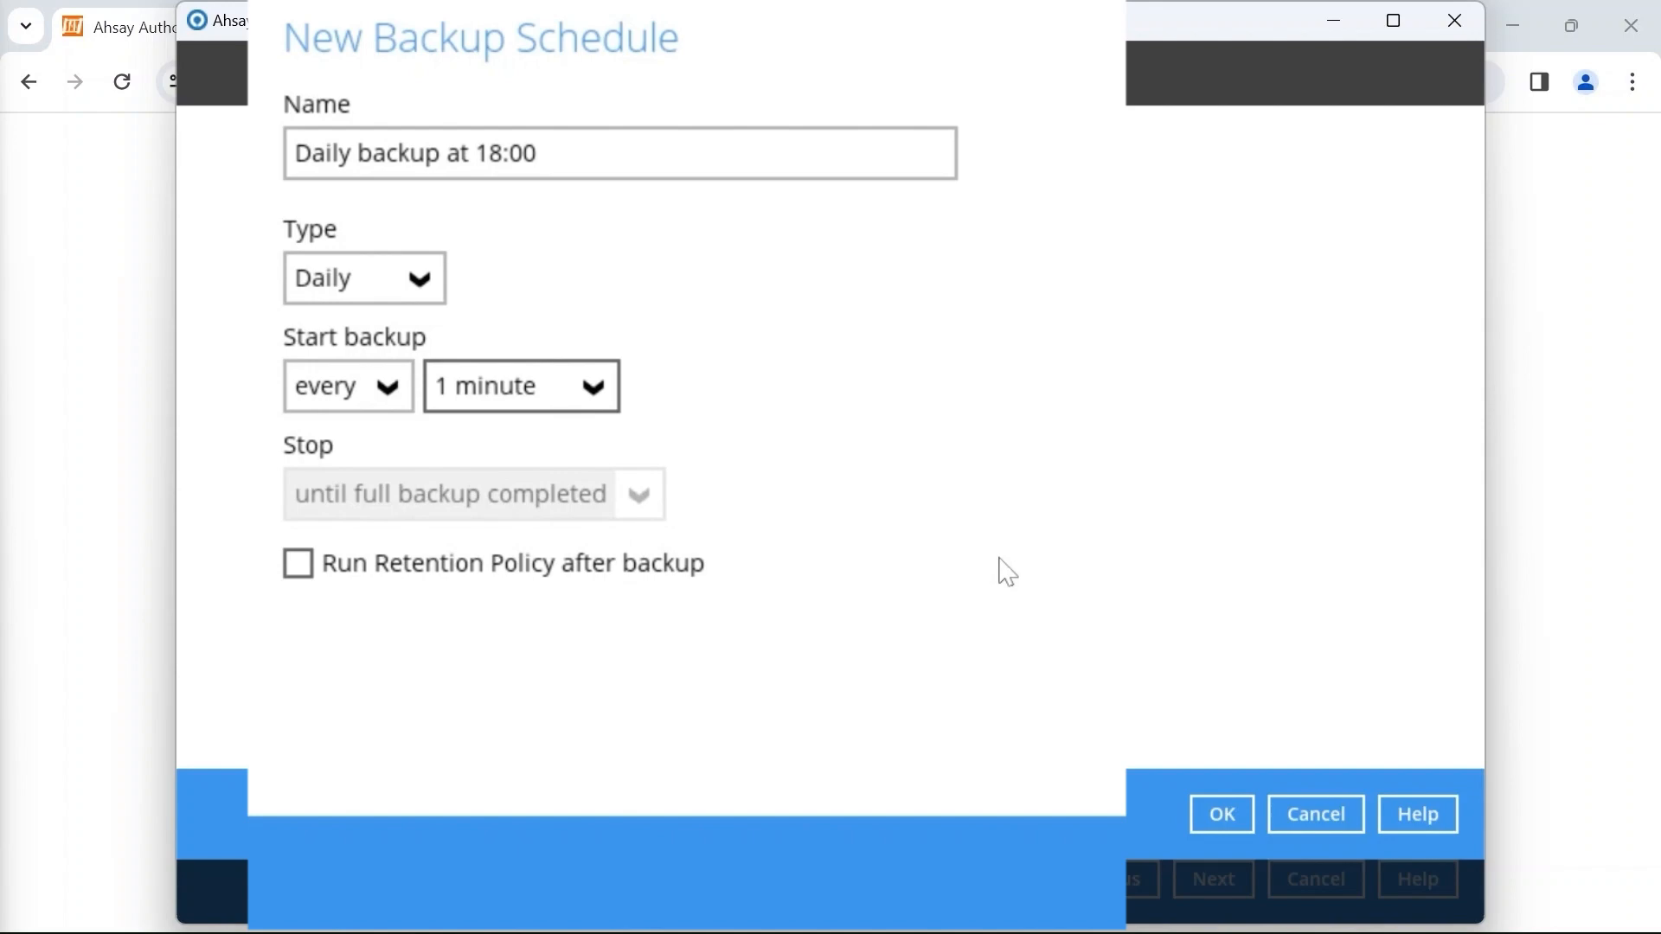
click(381, 386)
click(390, 441)
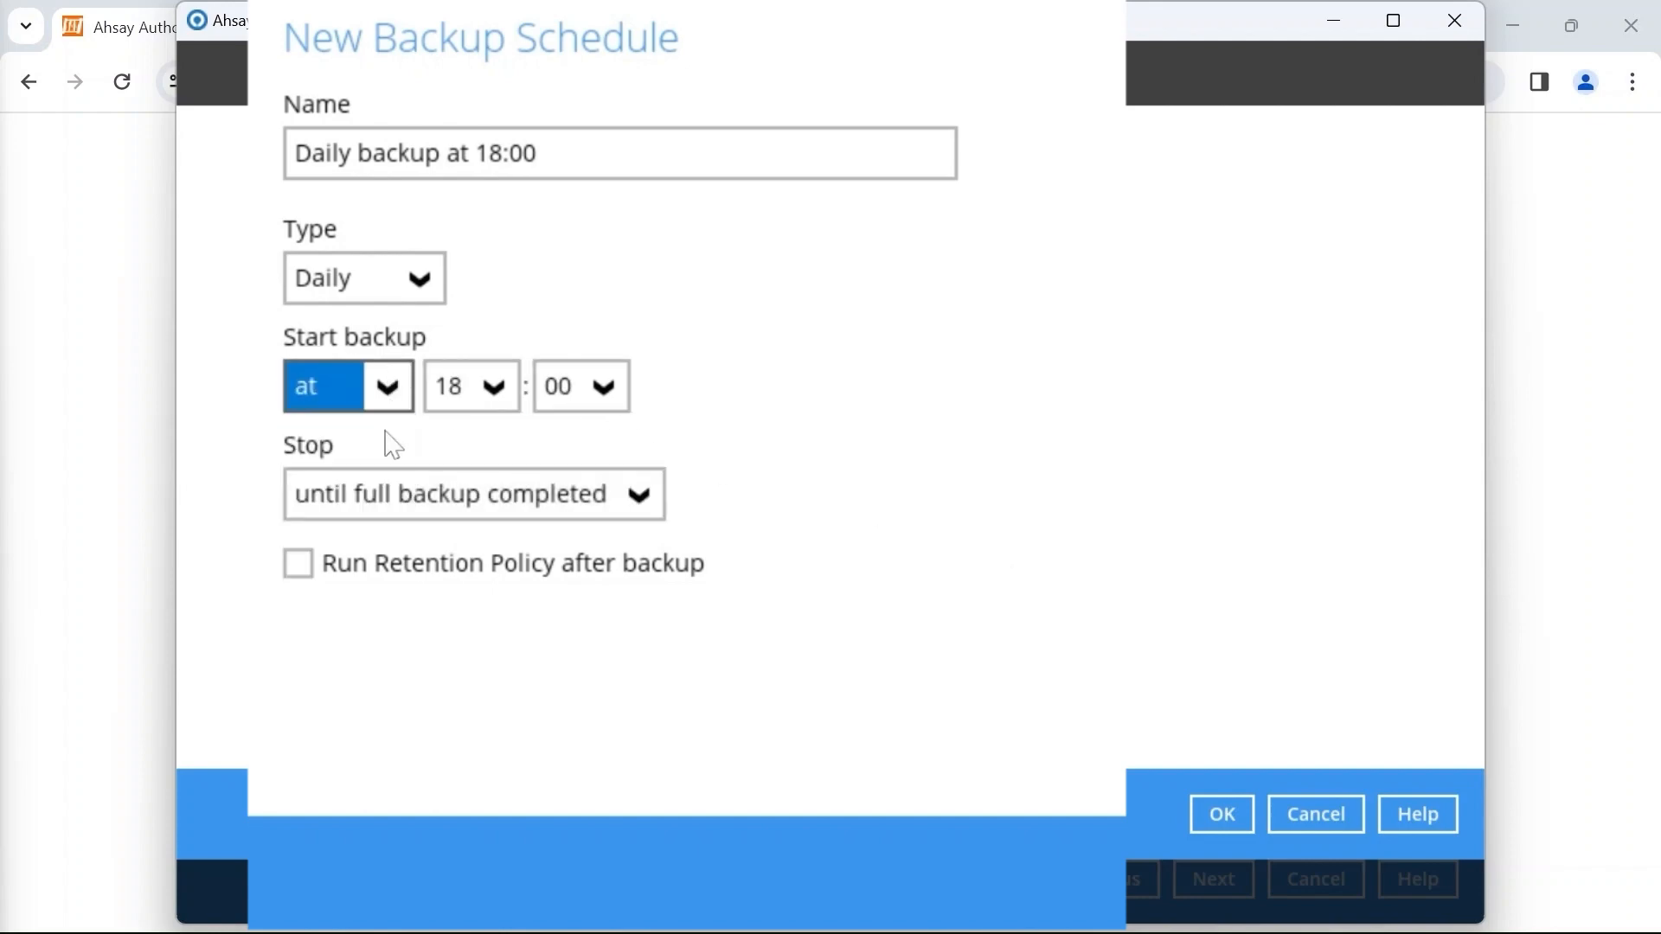
- Try stopping the backup after a number of hours, review the hour choices, and restore stopping until full backup completed
click(471, 500)
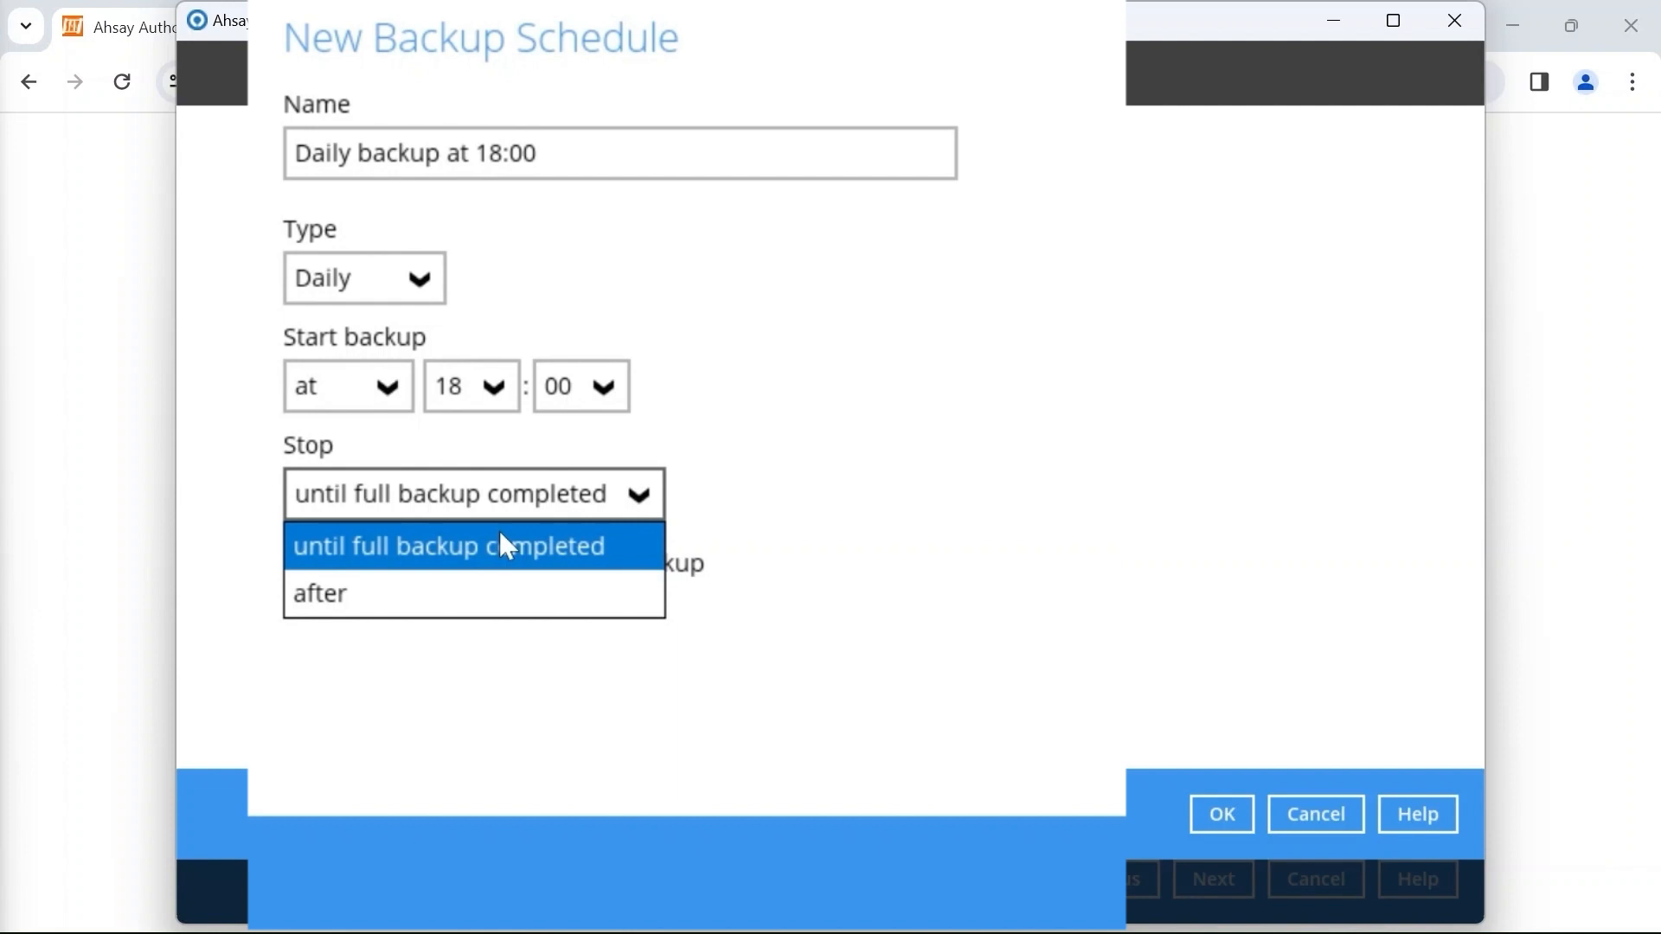
click(503, 594)
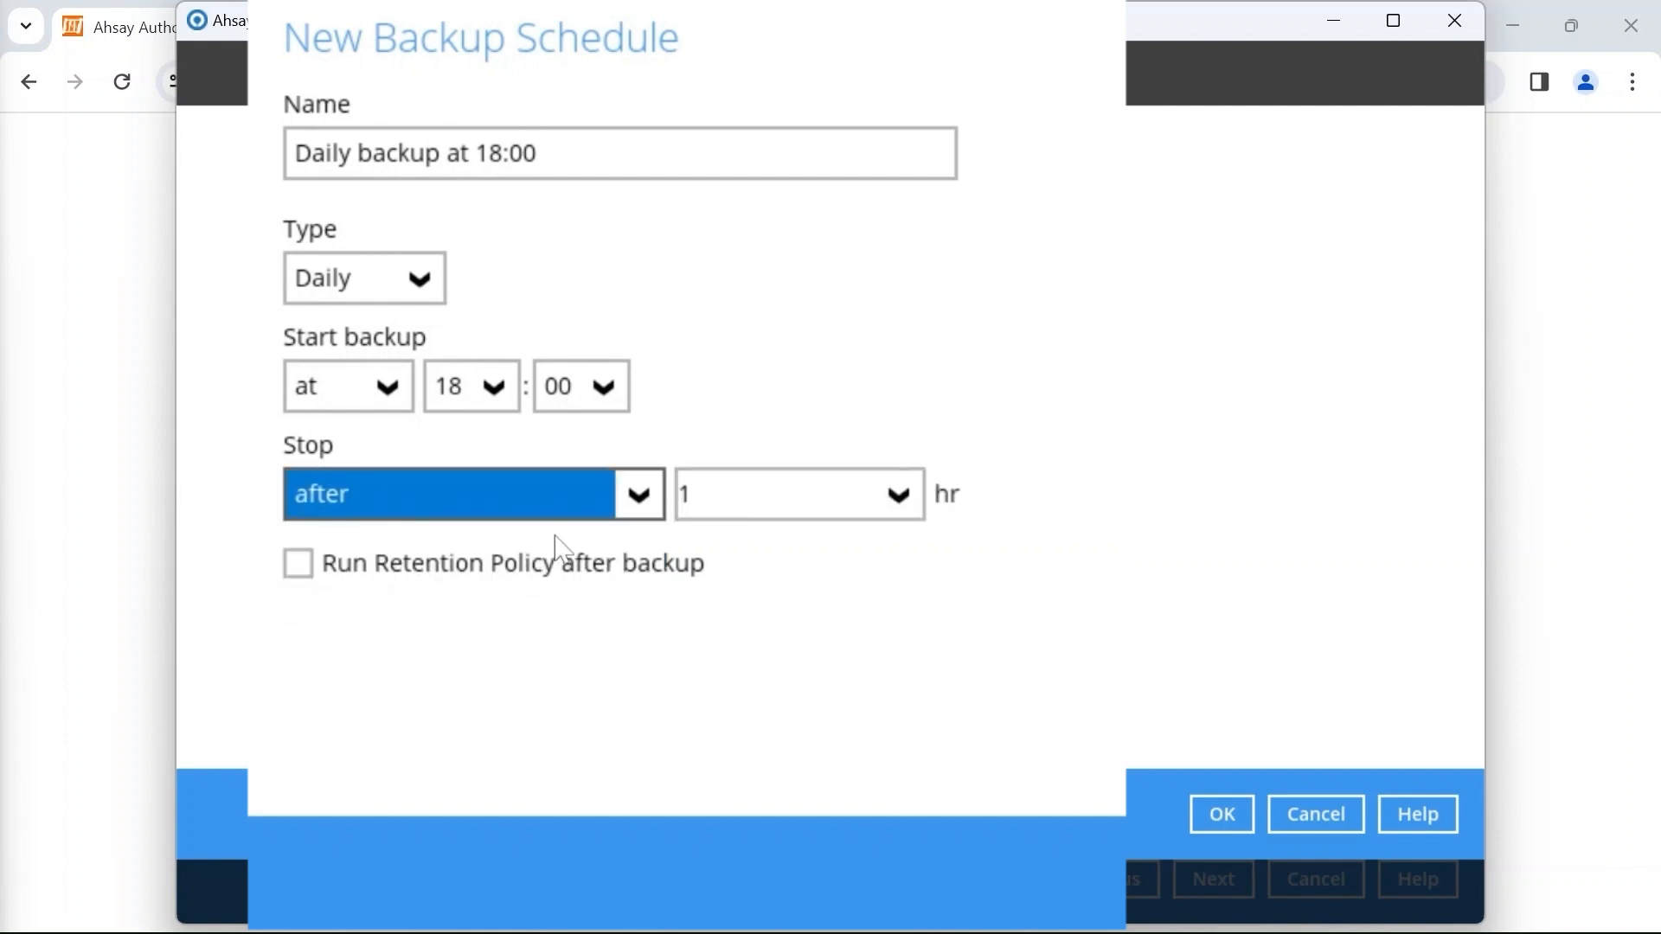
click(897, 494)
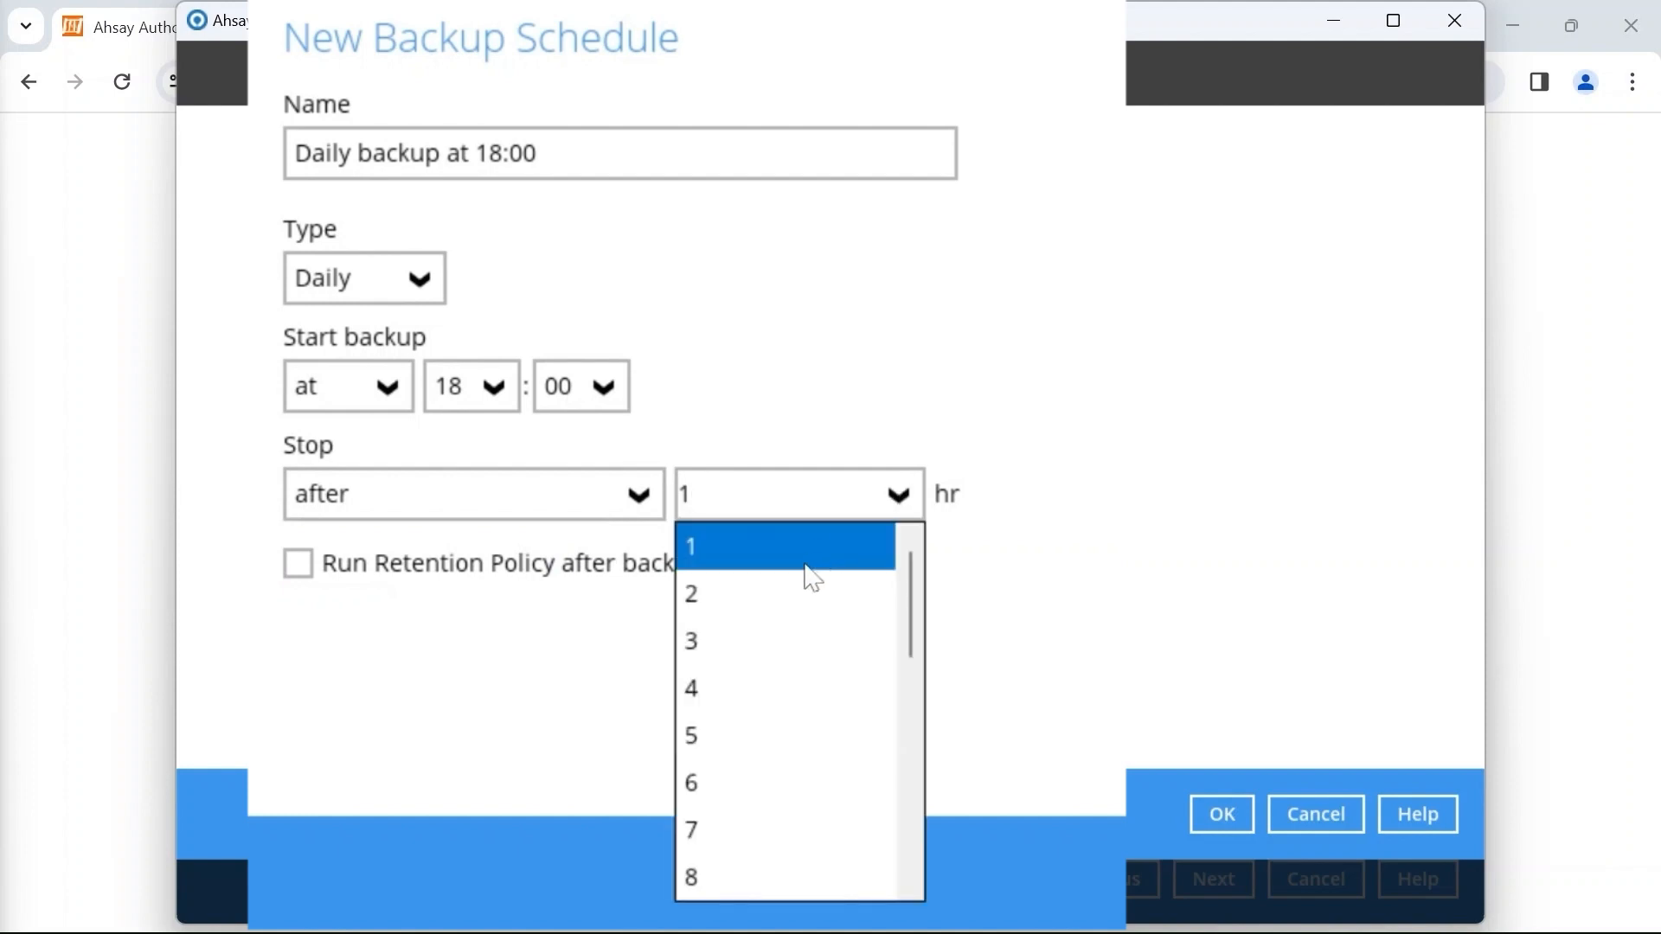
scroll(775, 712, down, 5)
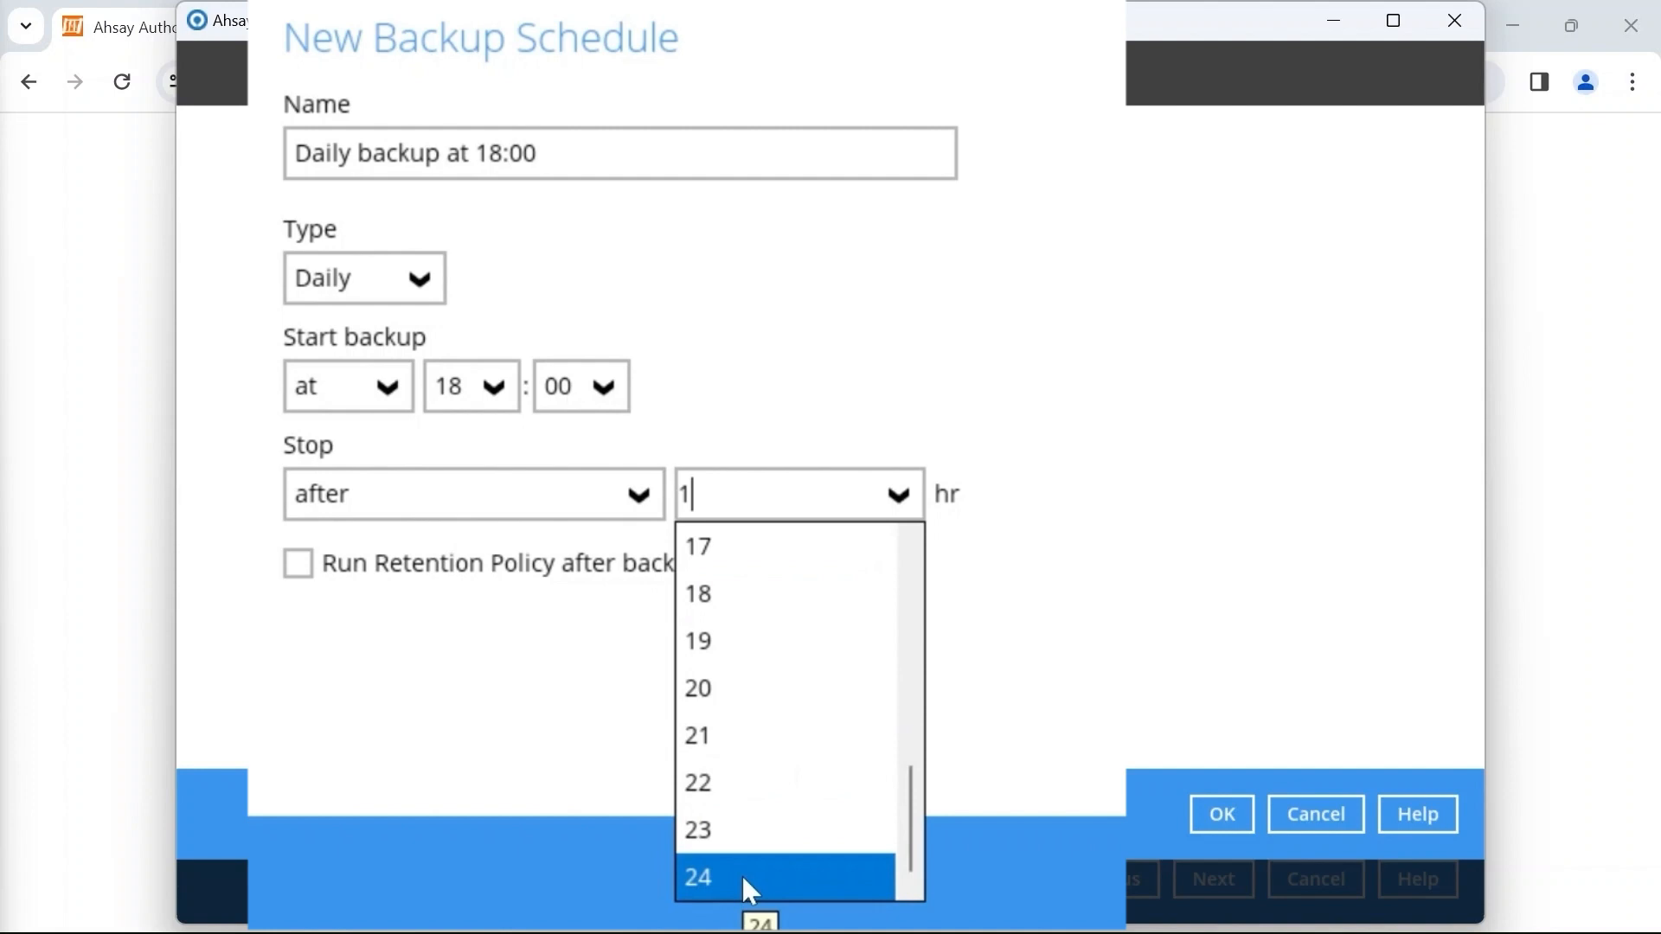
click(1110, 560)
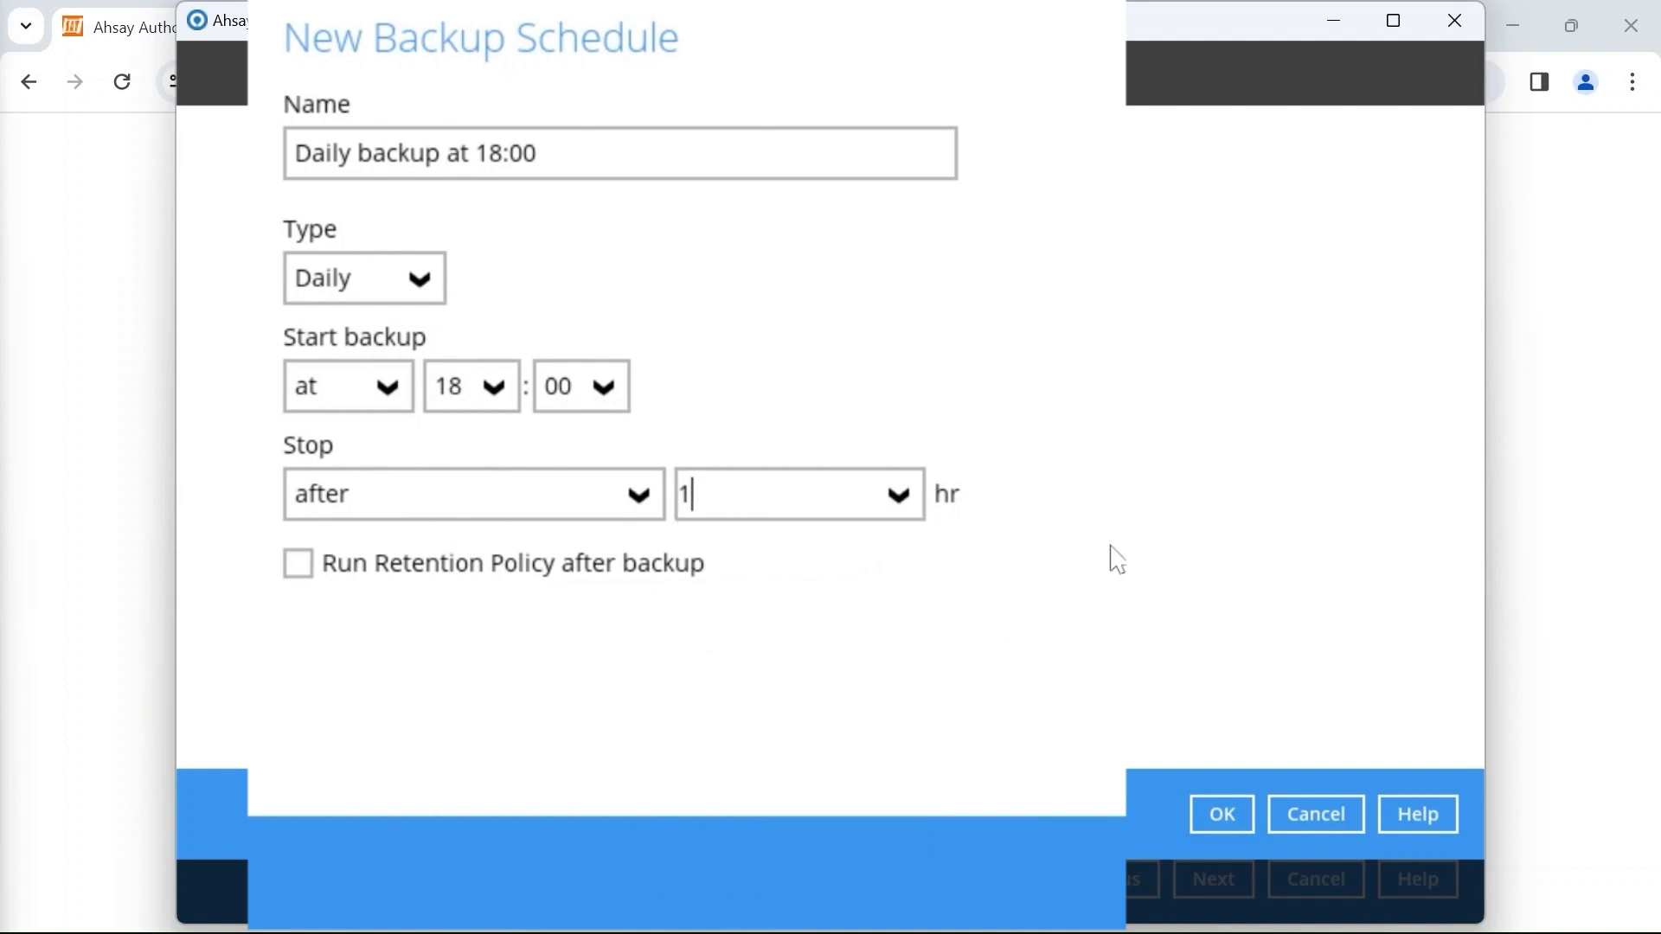
click(545, 508)
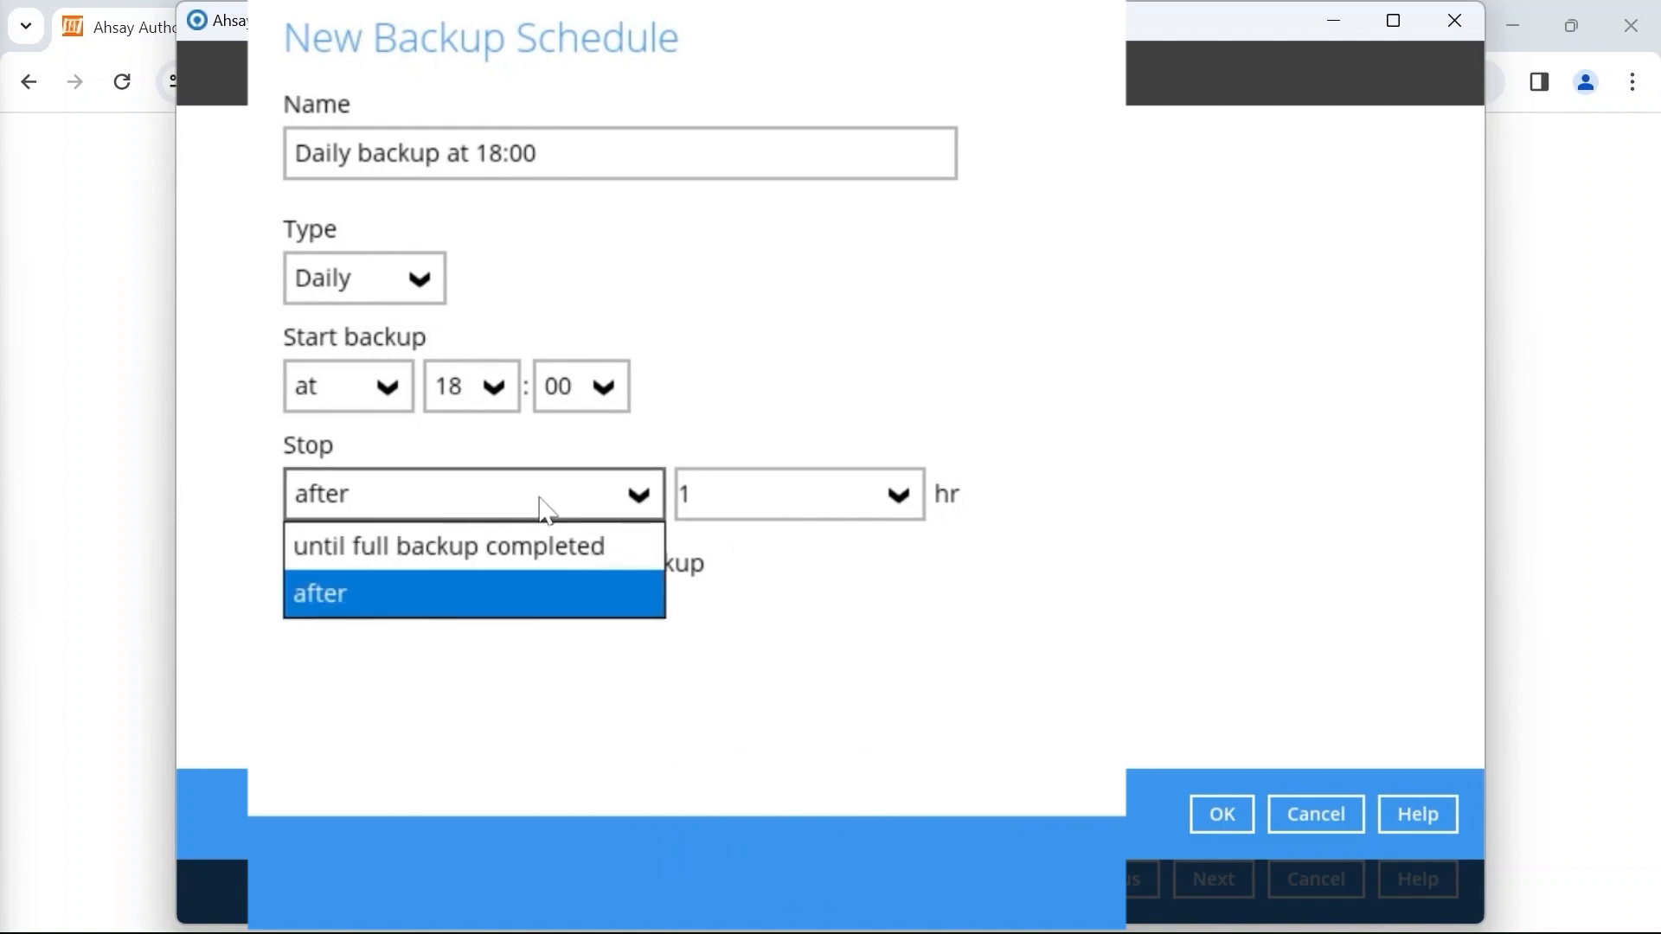
click(525, 558)
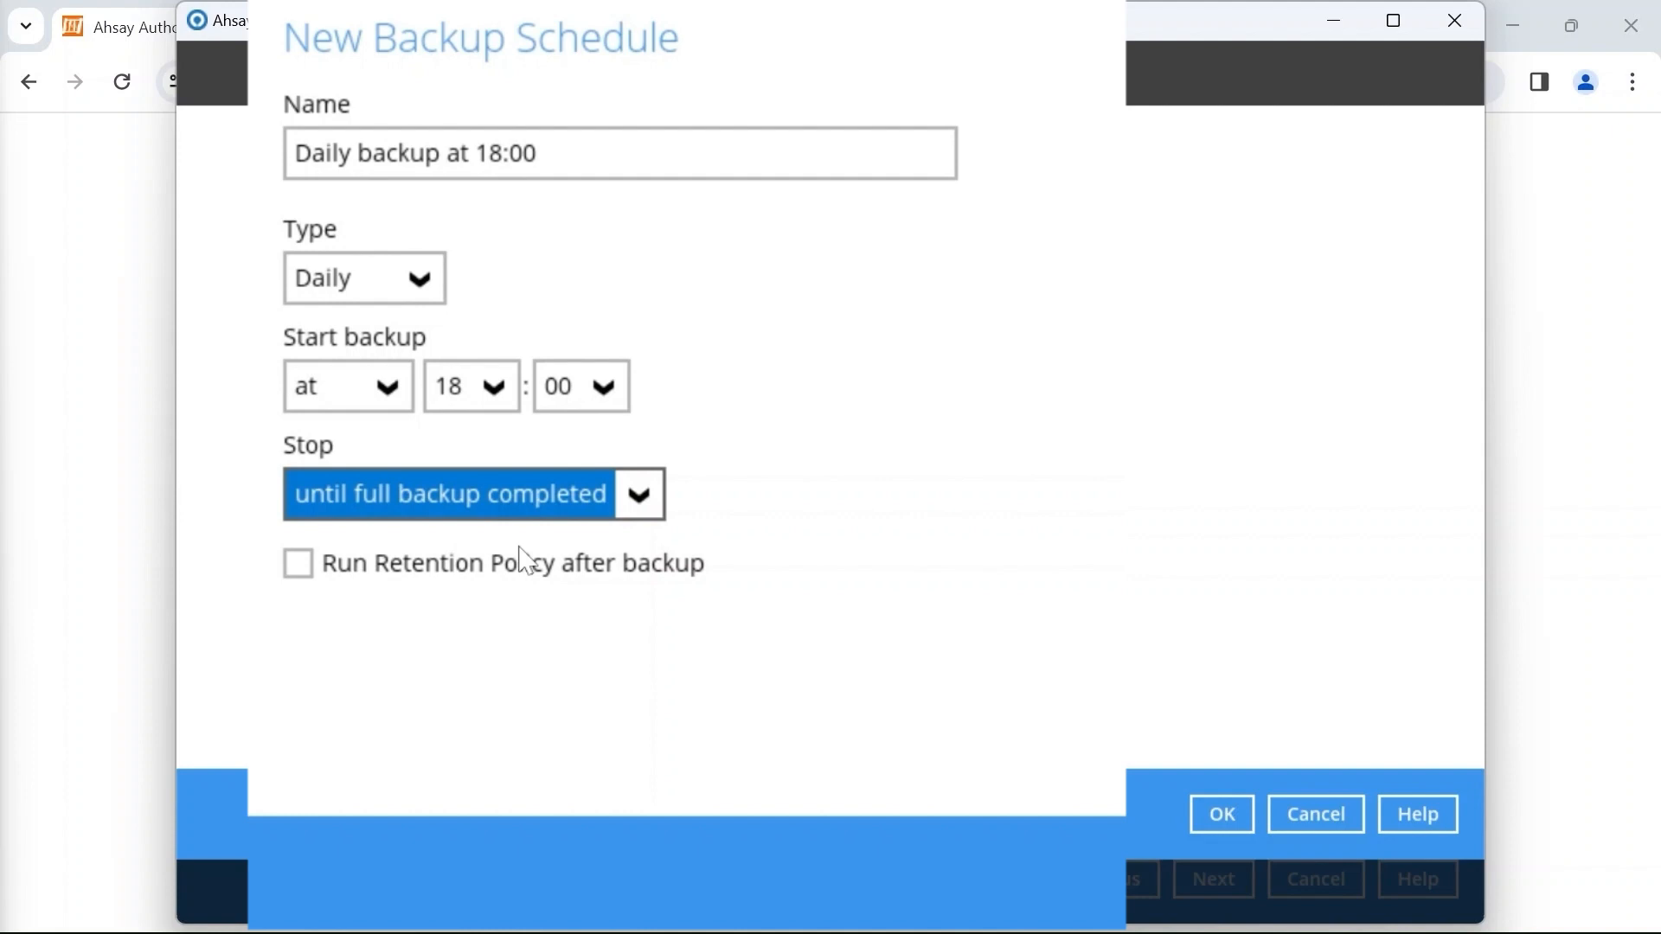
- Enable running the retention policy after backup, save the schedule, and continue to the destination settings
click(307, 564)
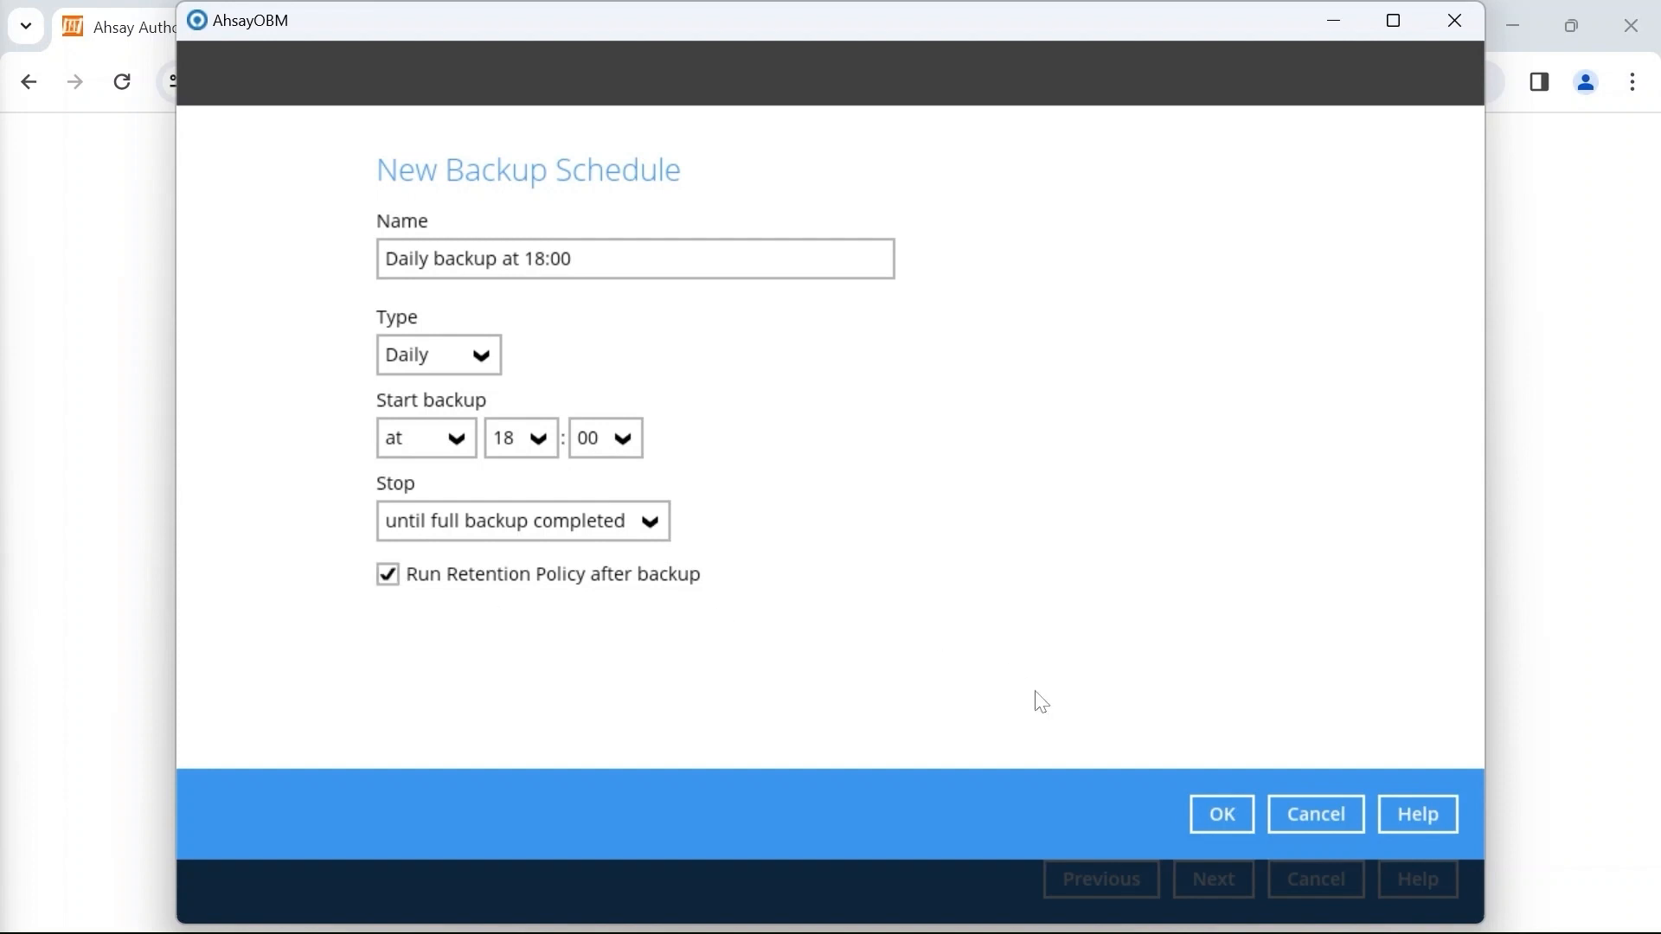
click(1221, 814)
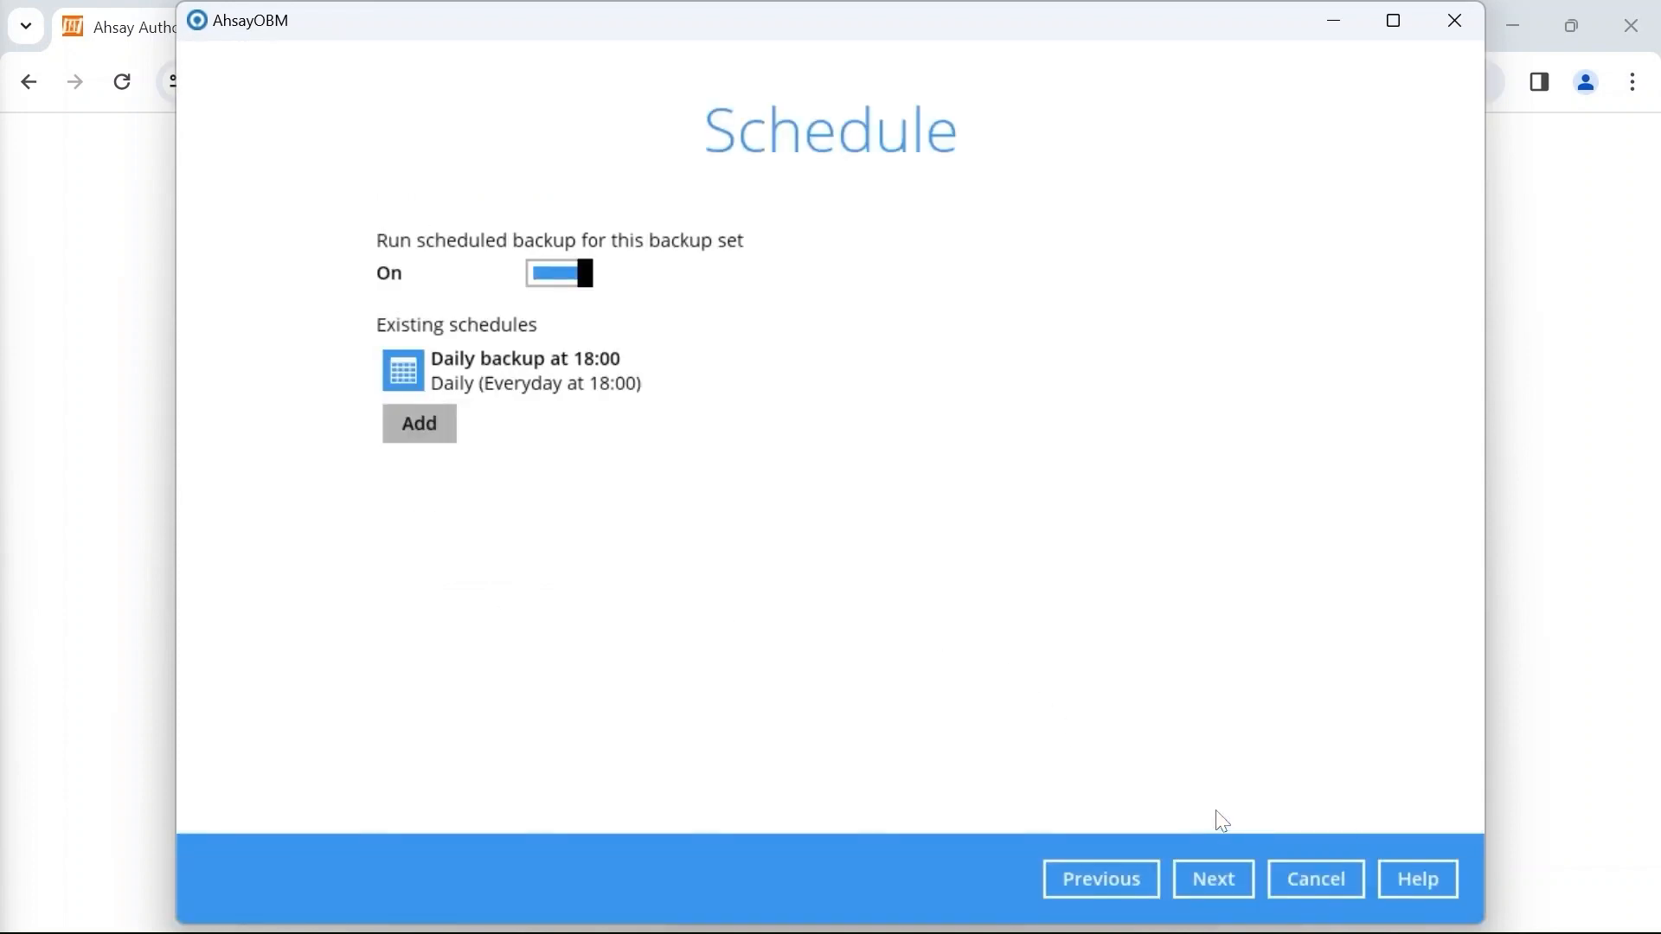
click(1216, 882)
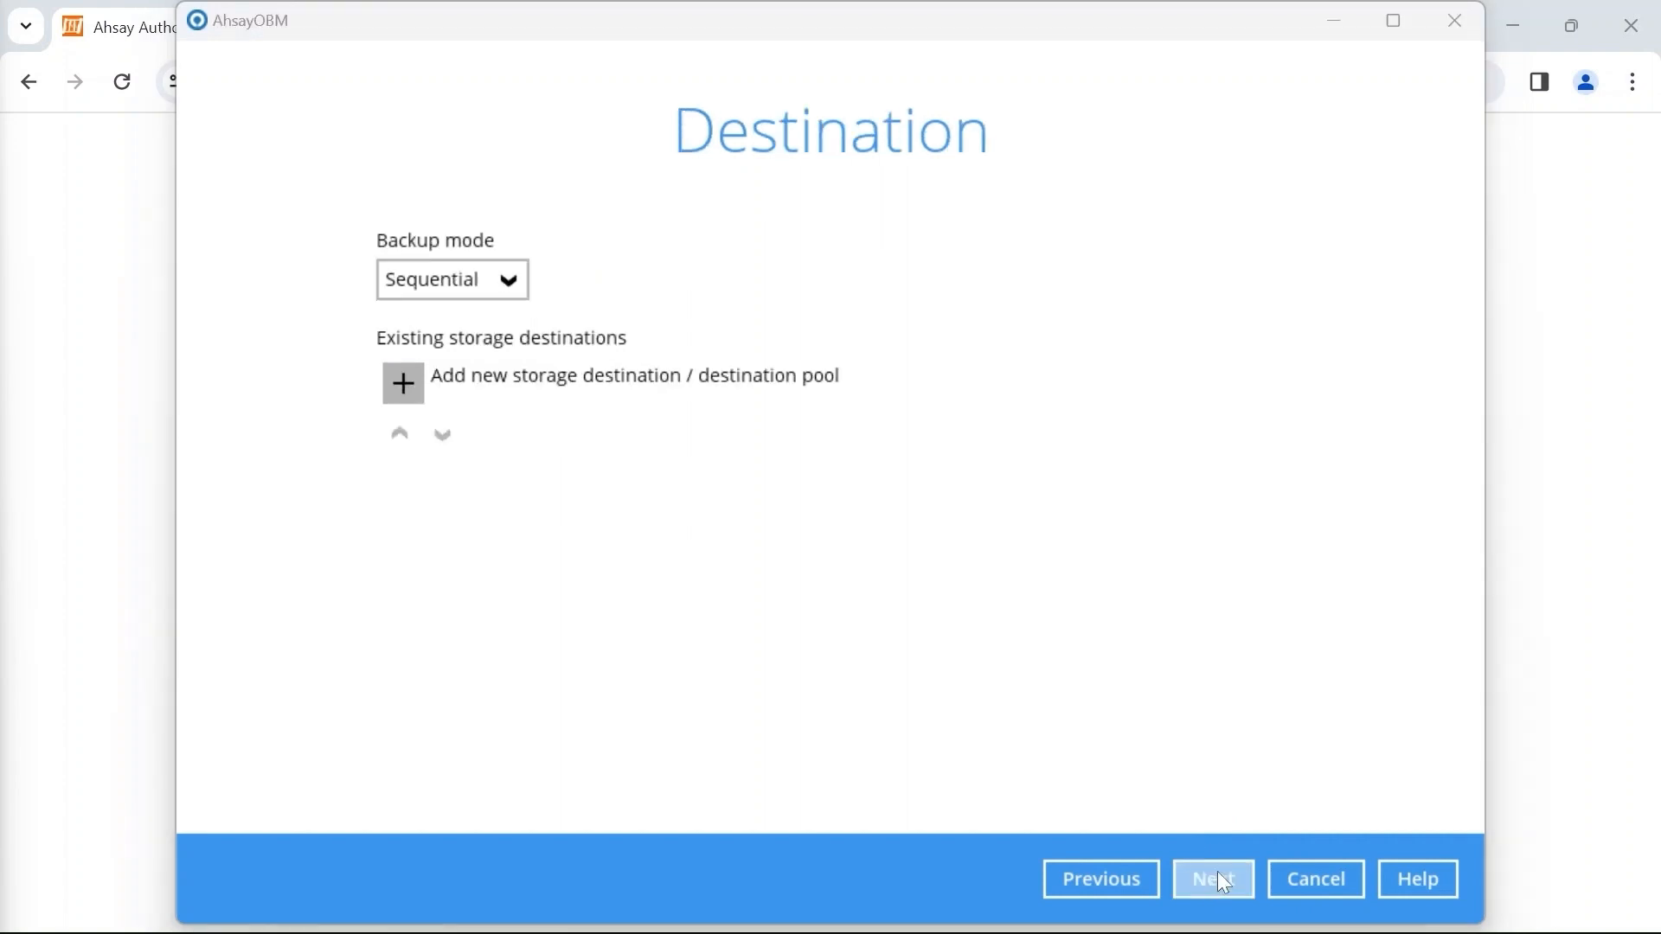
- Set the backup mode to Concurrent, check the maximum concurrent destinations choices, and add Ahsay Drive (Singapore/Singapore) as a storage destination
click(493, 281)
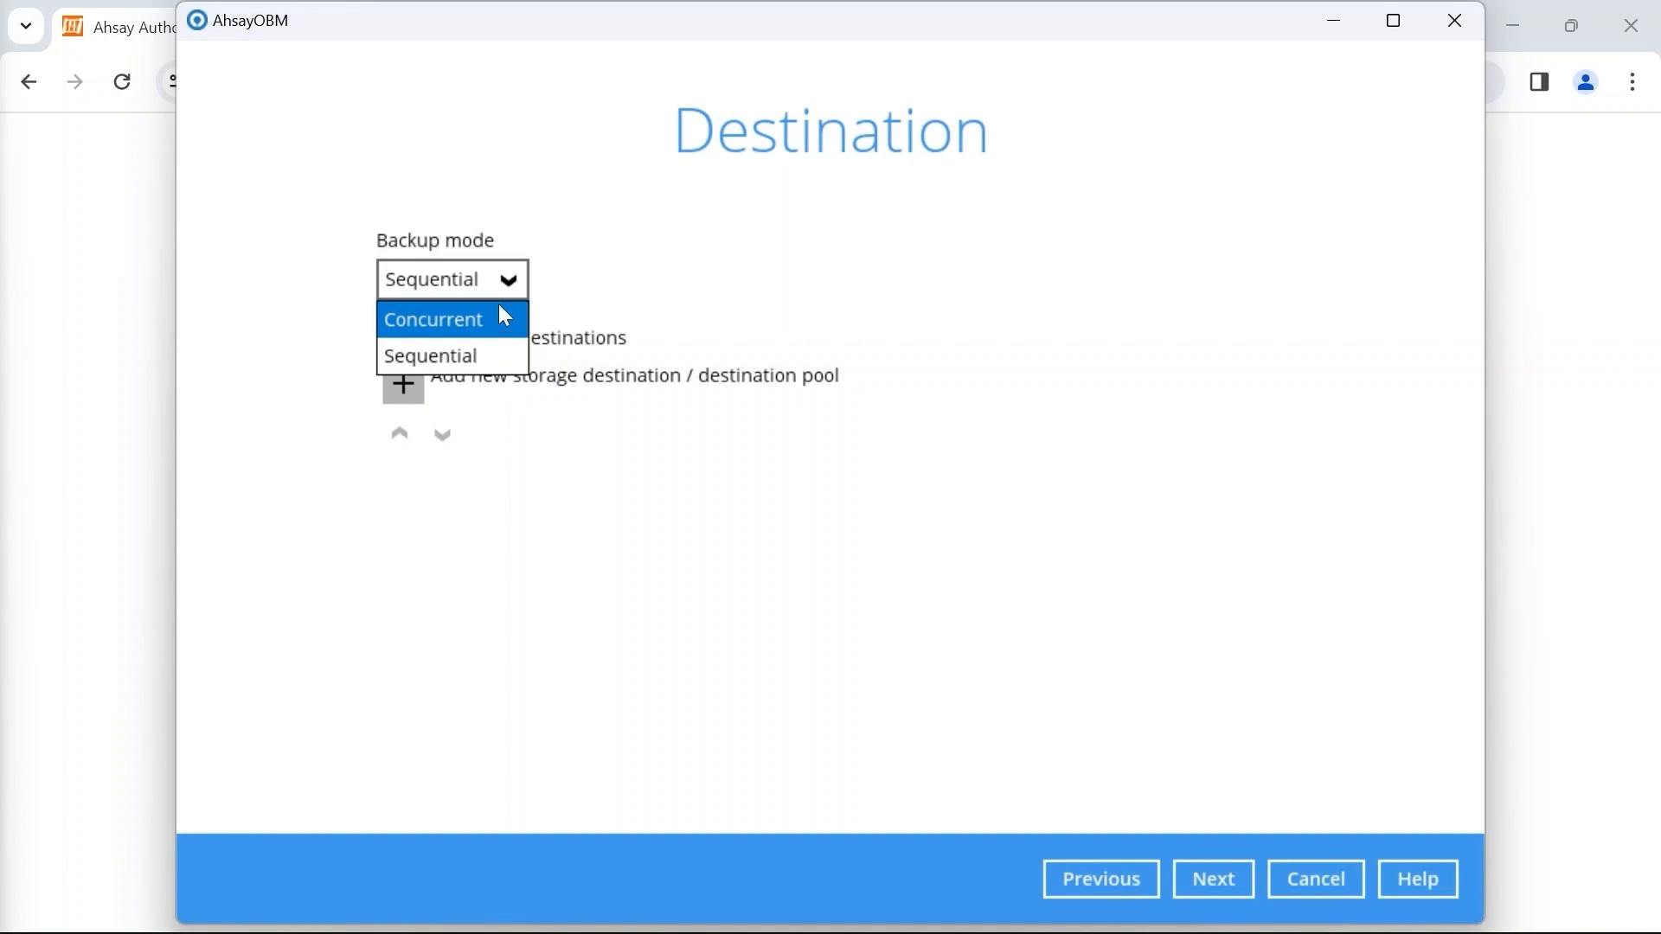
click(504, 316)
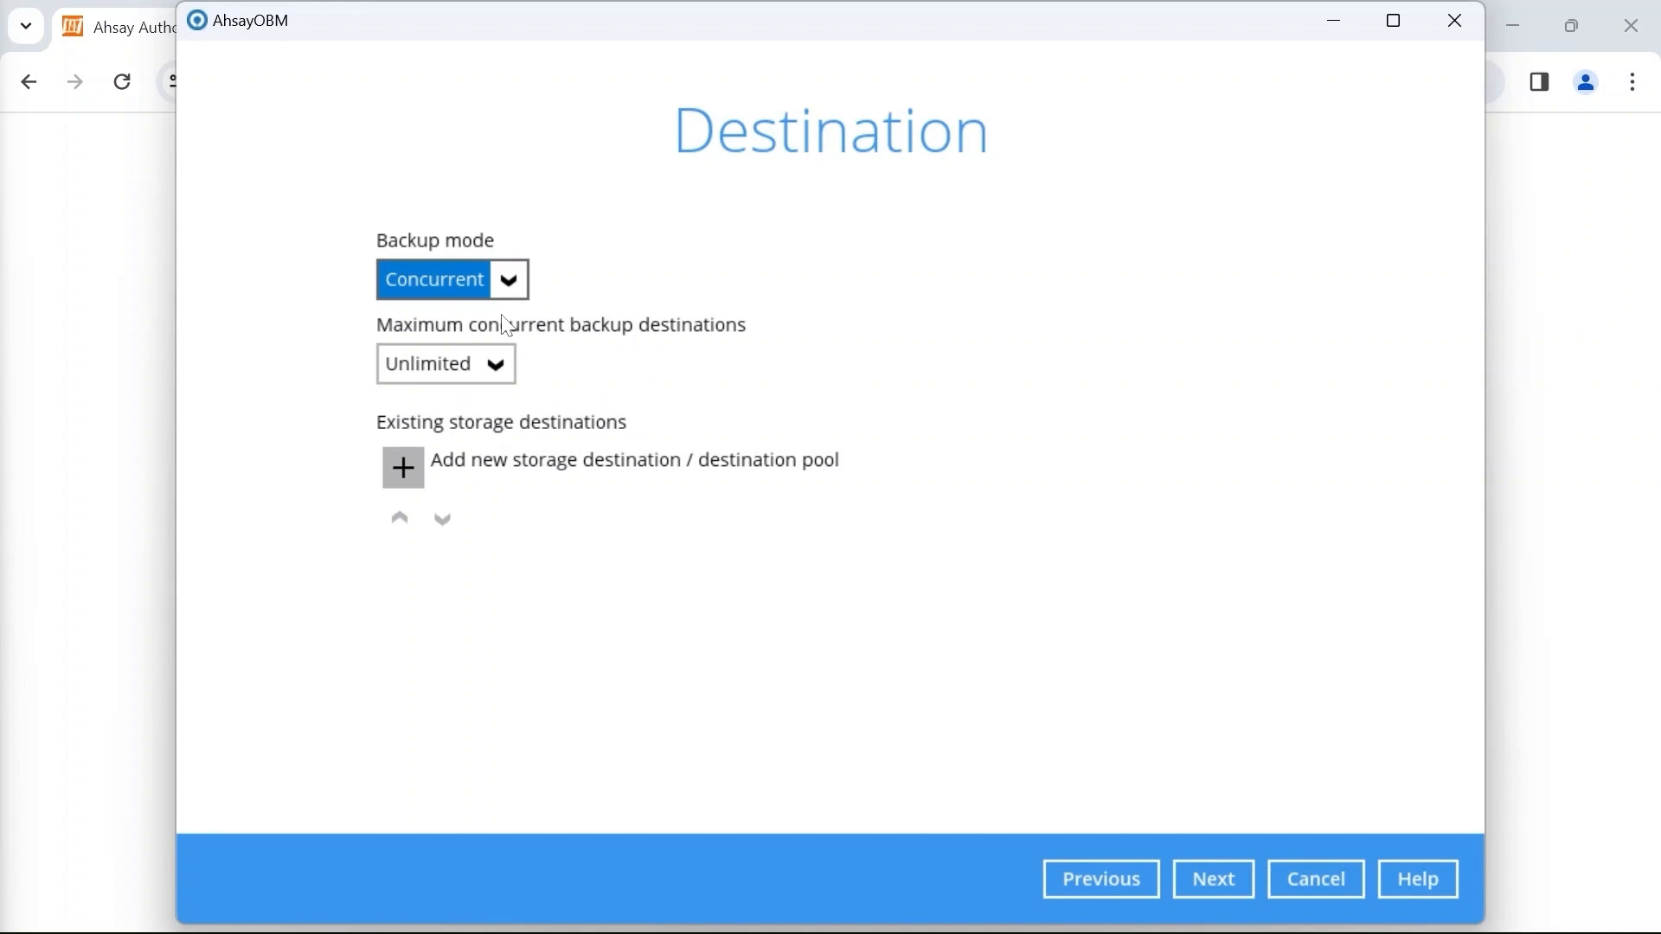
click(506, 365)
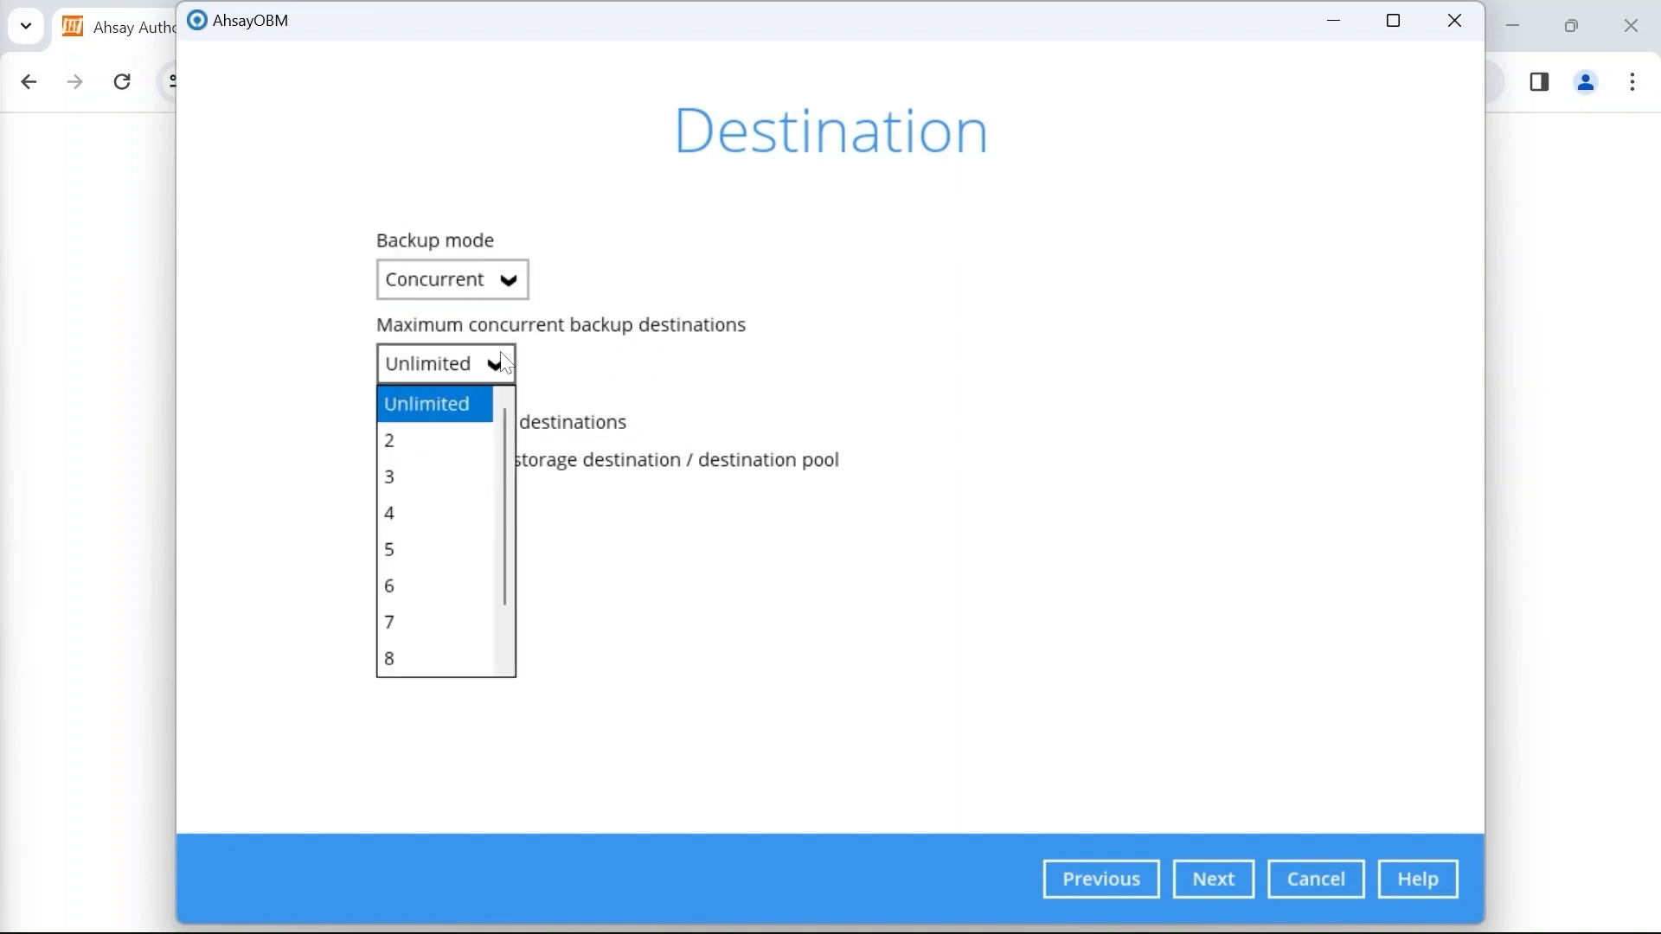
click(653, 396)
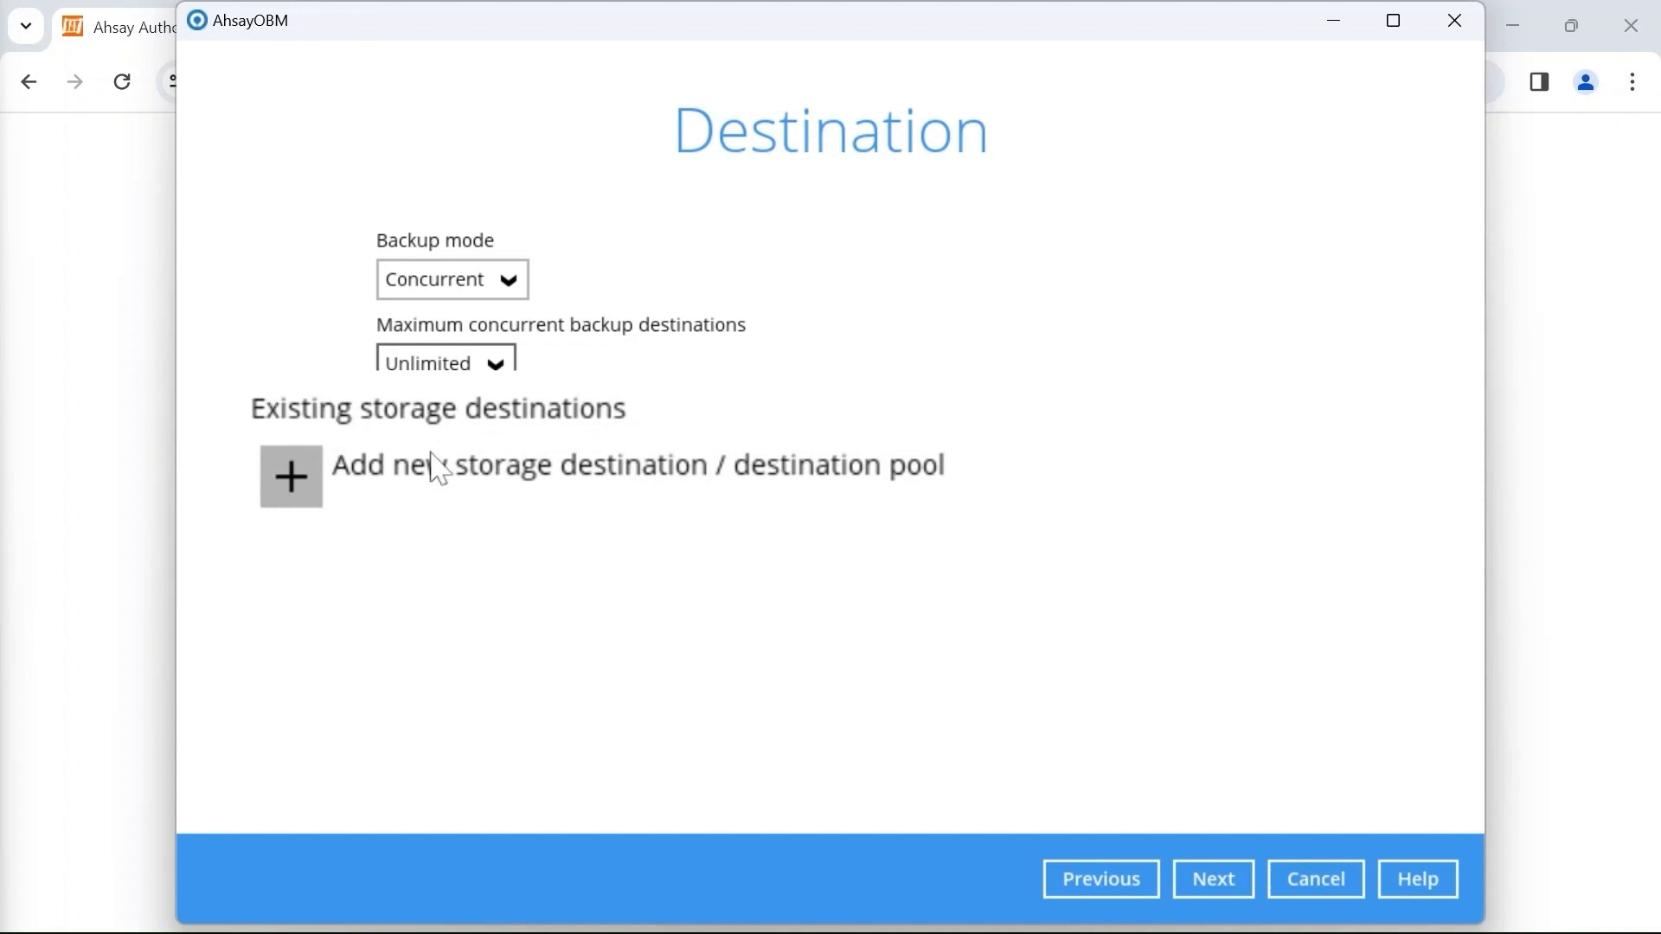
click(389, 470)
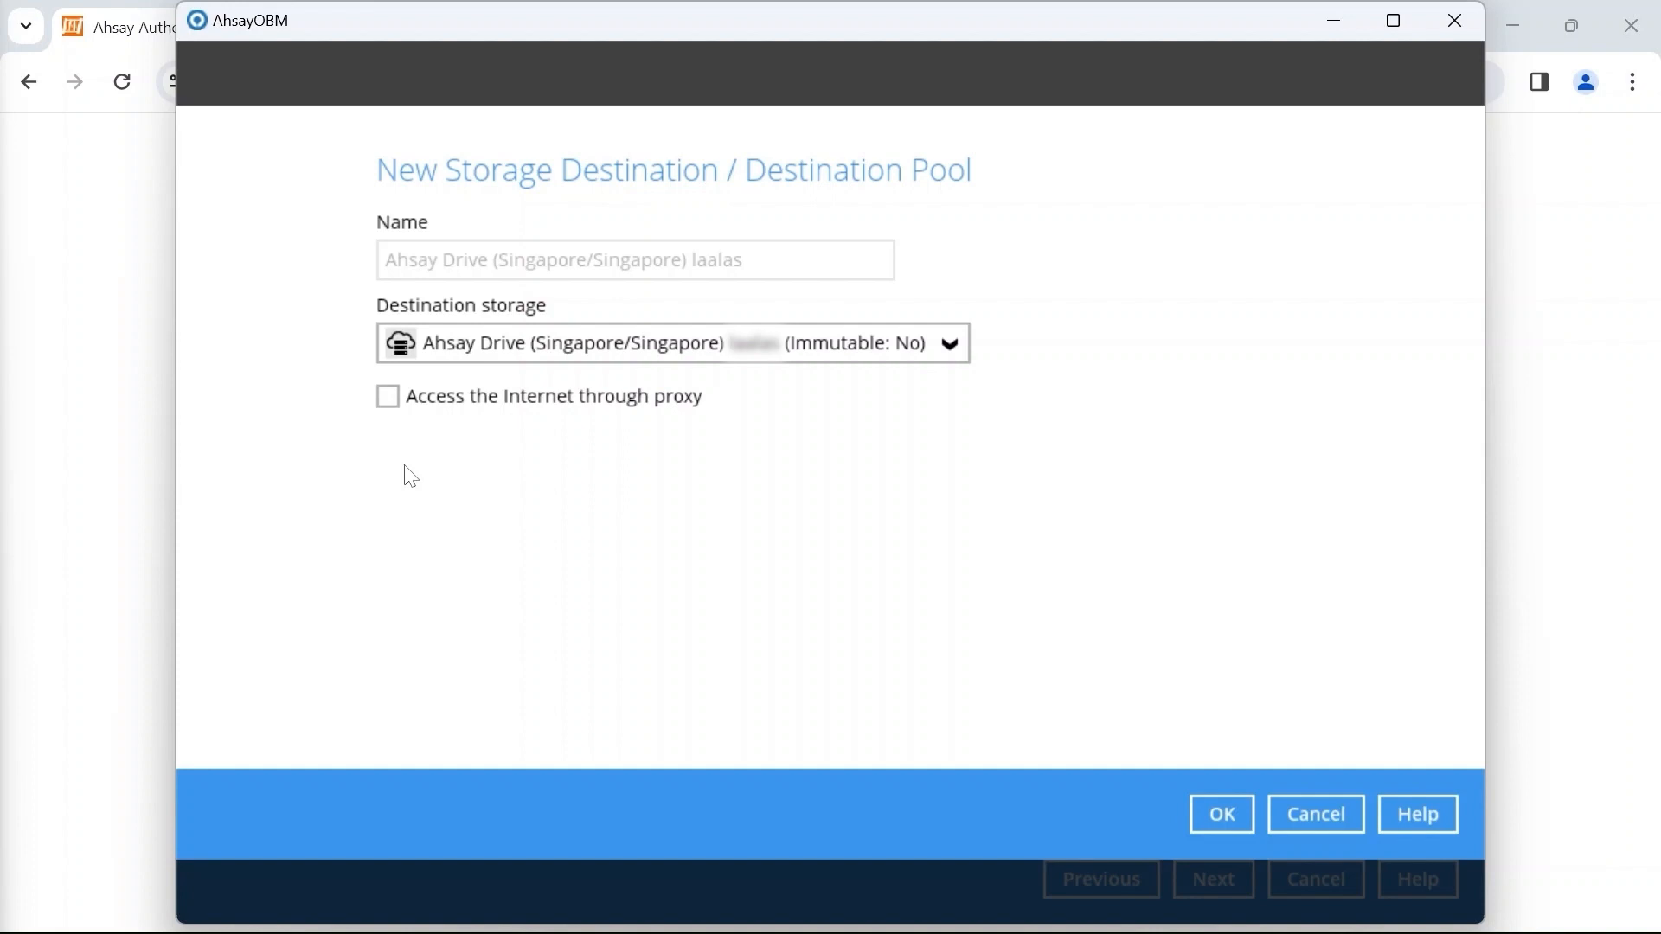
click(1207, 821)
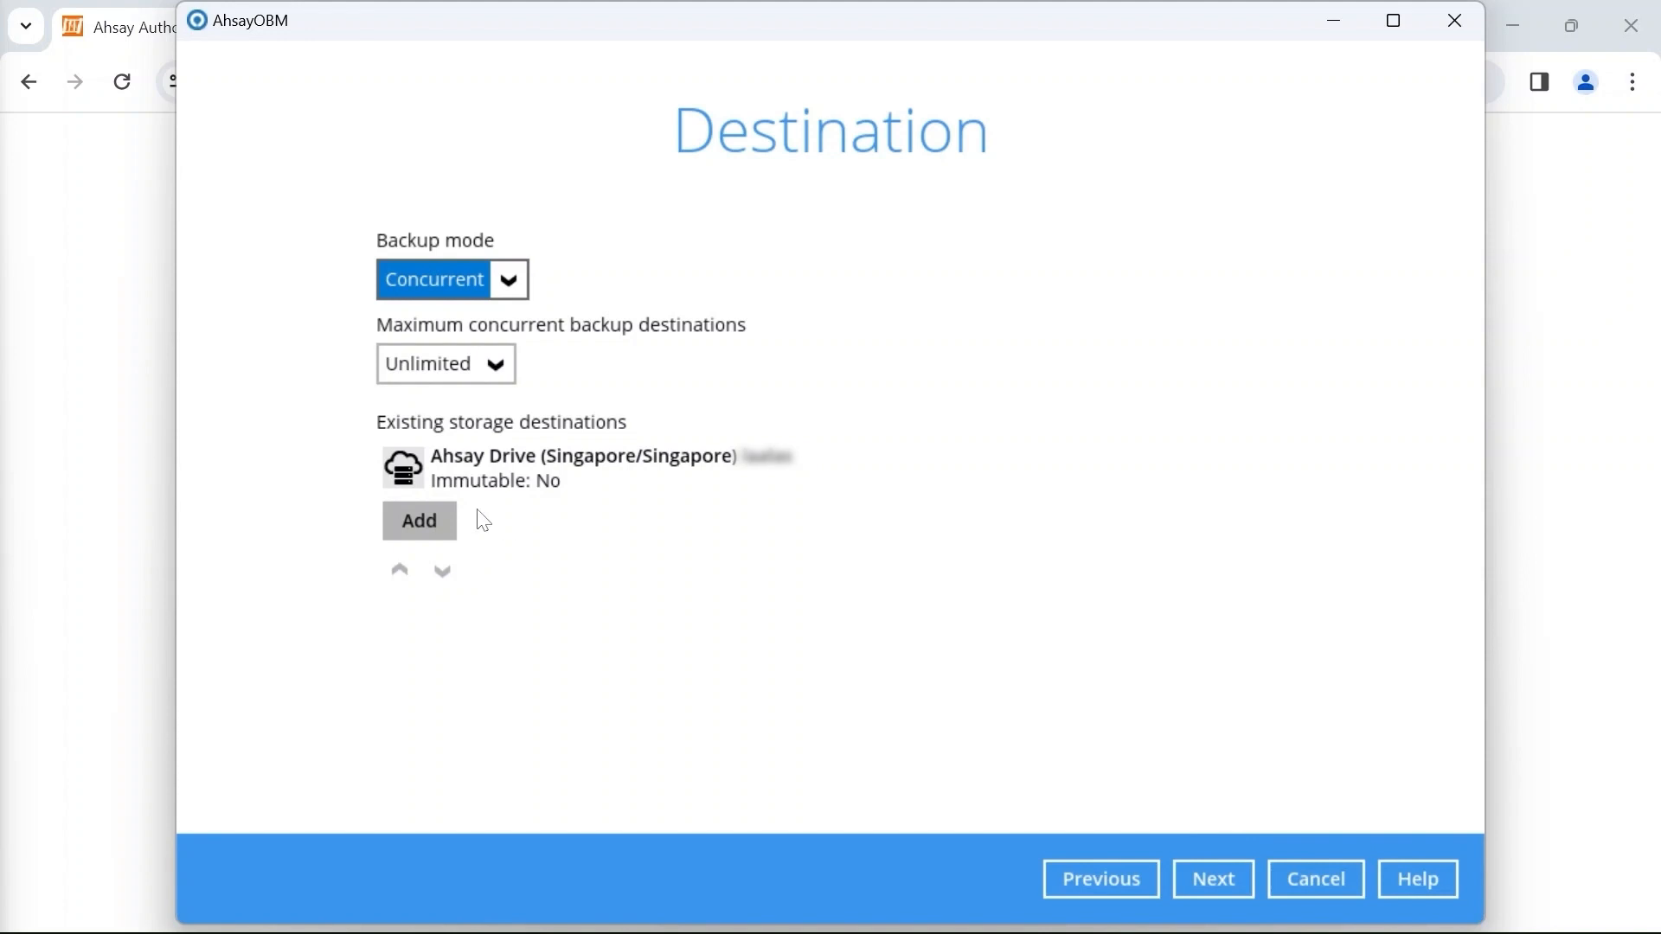
- Start a second storage destination using Local / Mapped Drive / Network Drive / Removable Drive and set its path to E:\backup
click(442, 520)
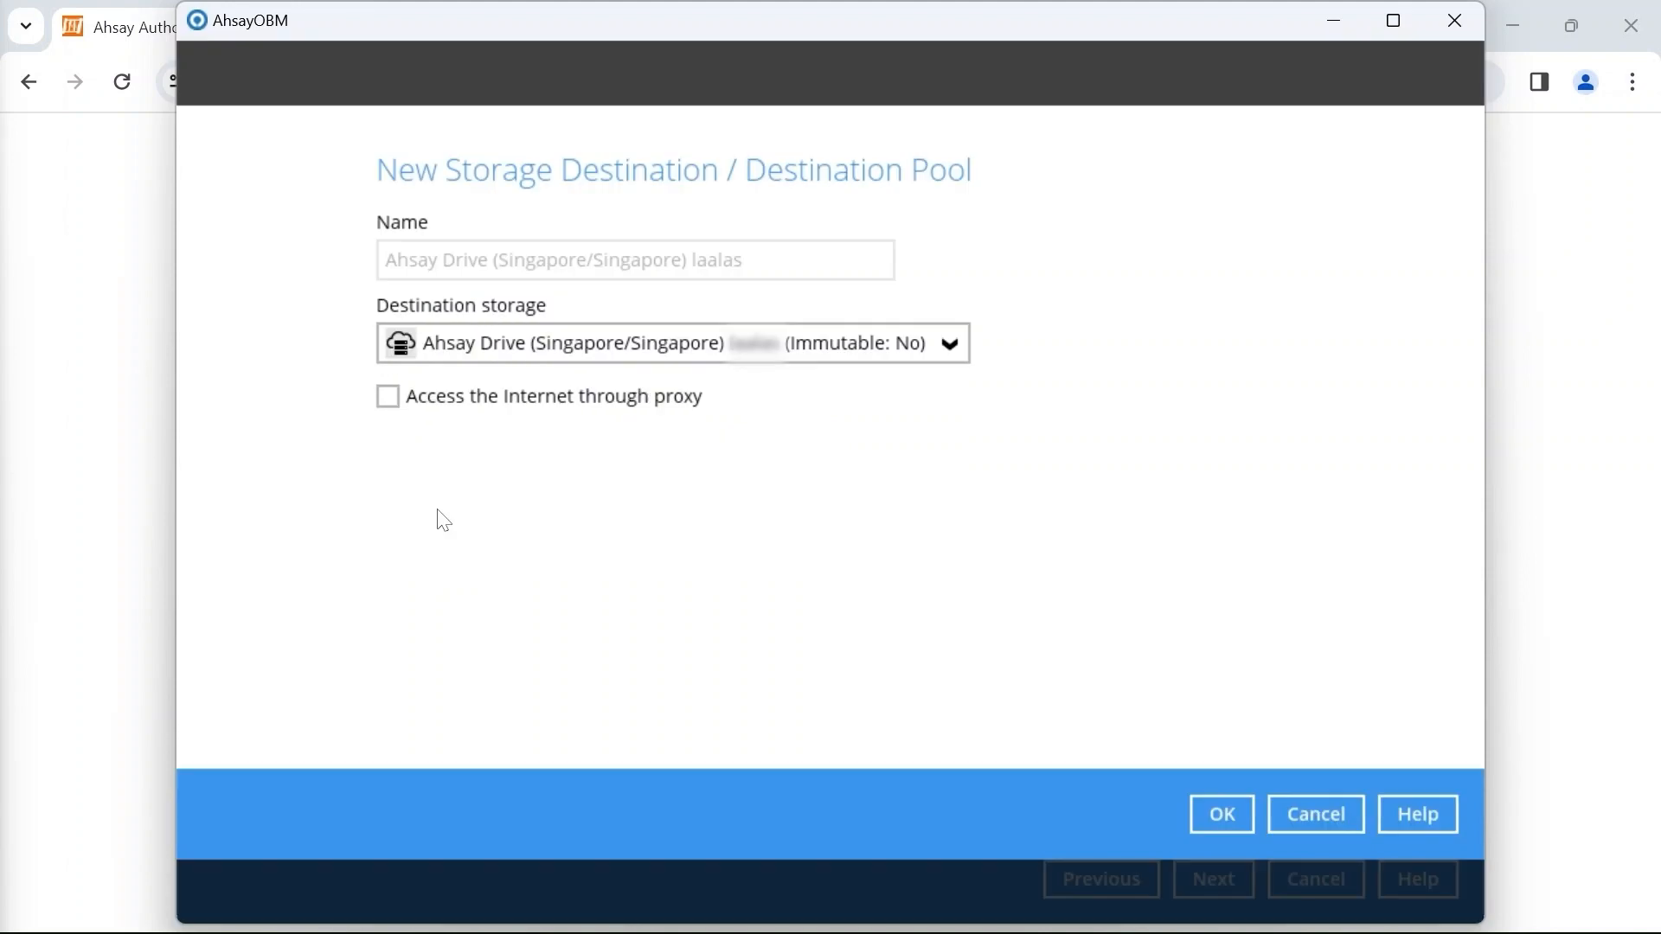
click(666, 346)
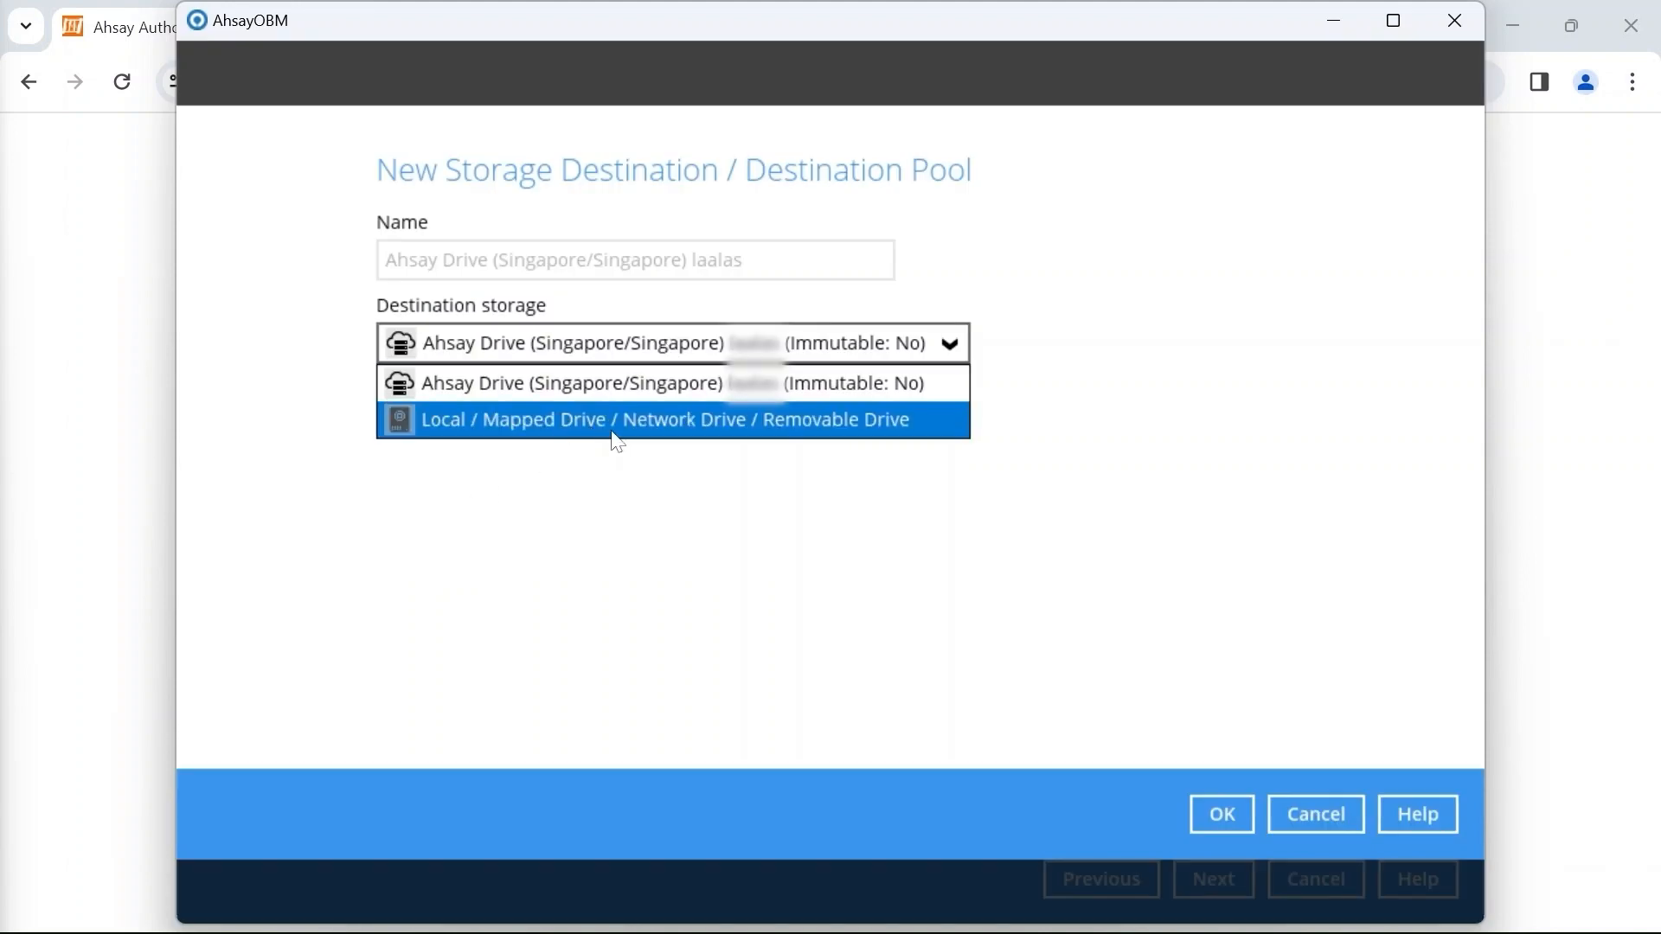
click(785, 424)
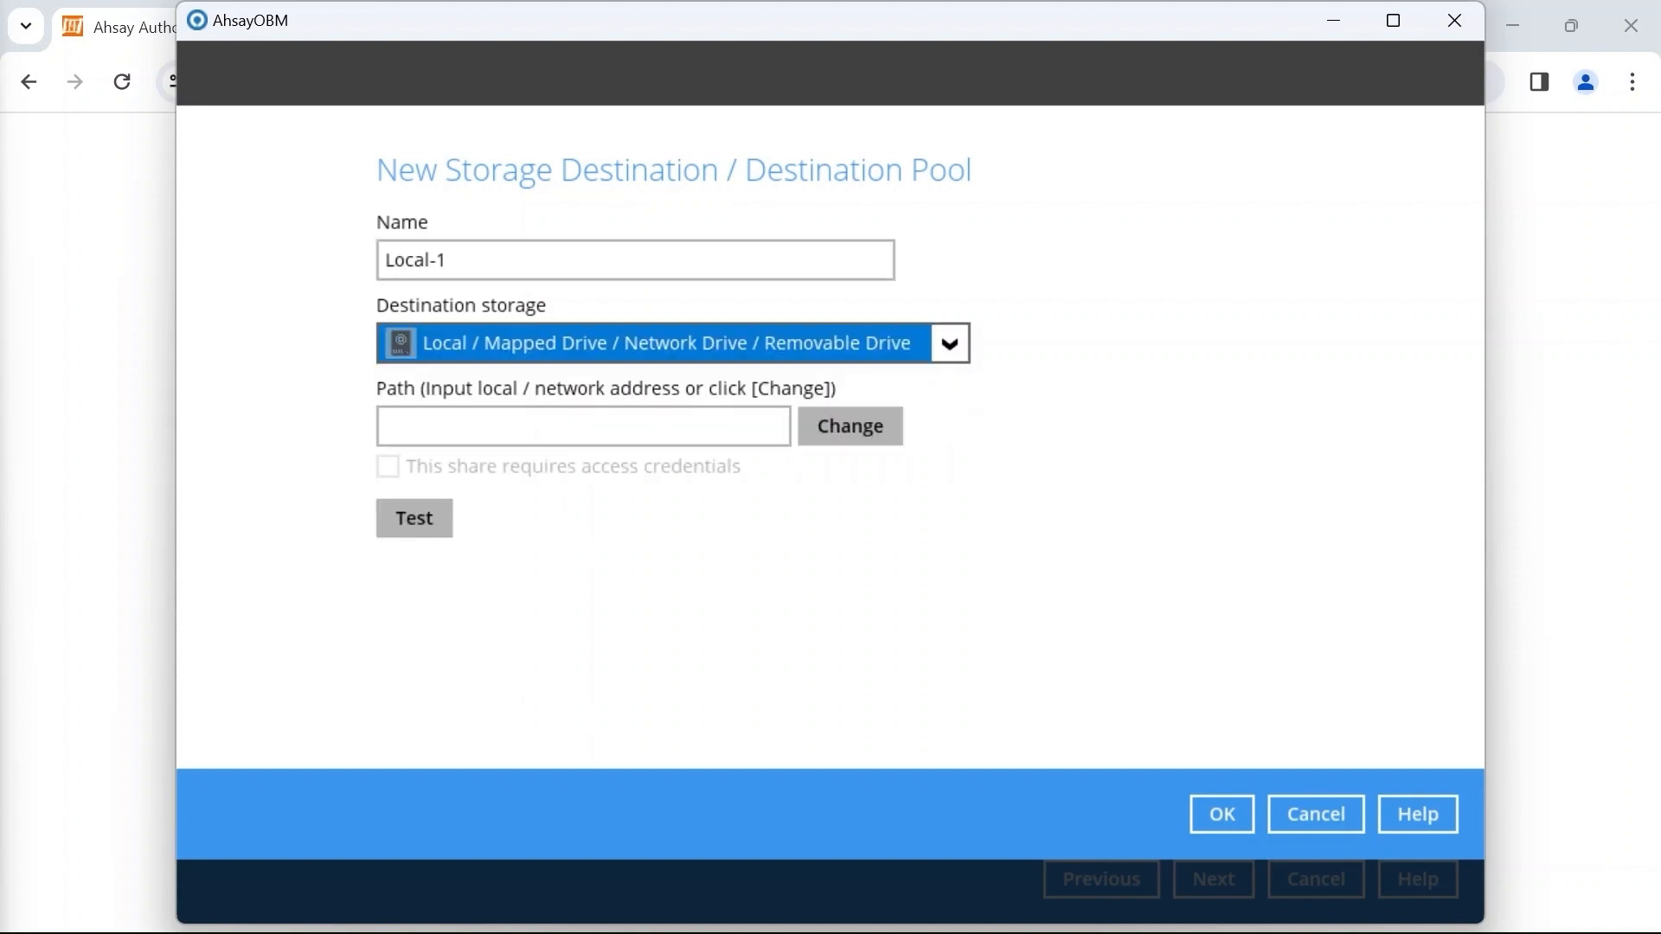
click(852, 433)
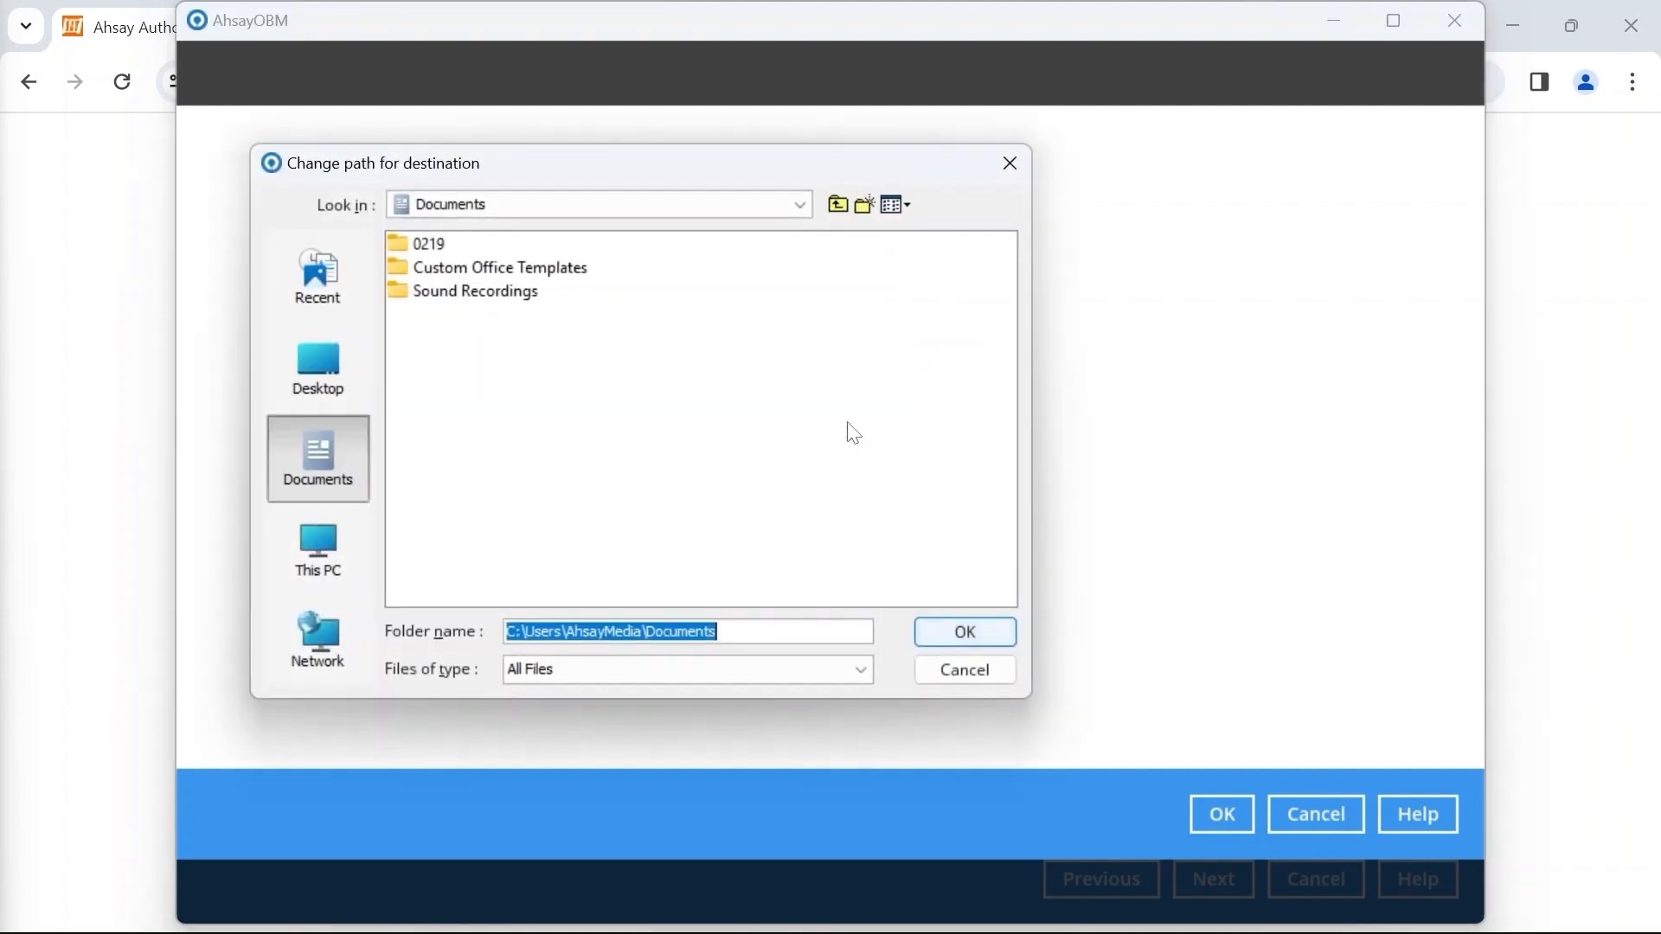
click(307, 546)
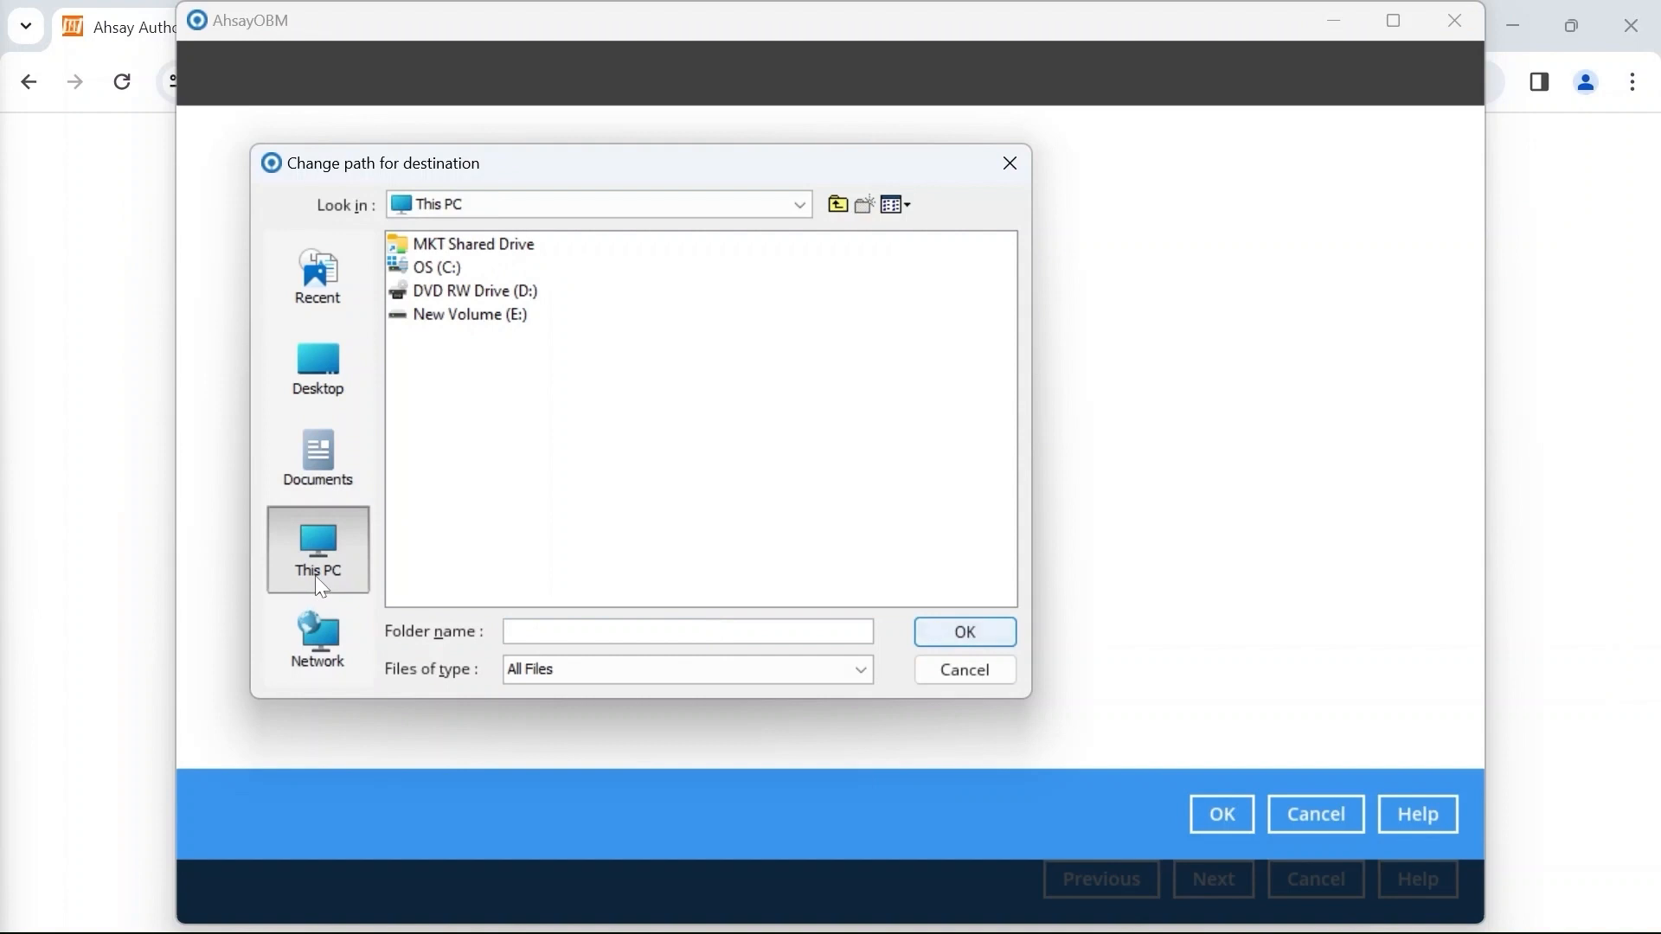
double_click(510, 319)
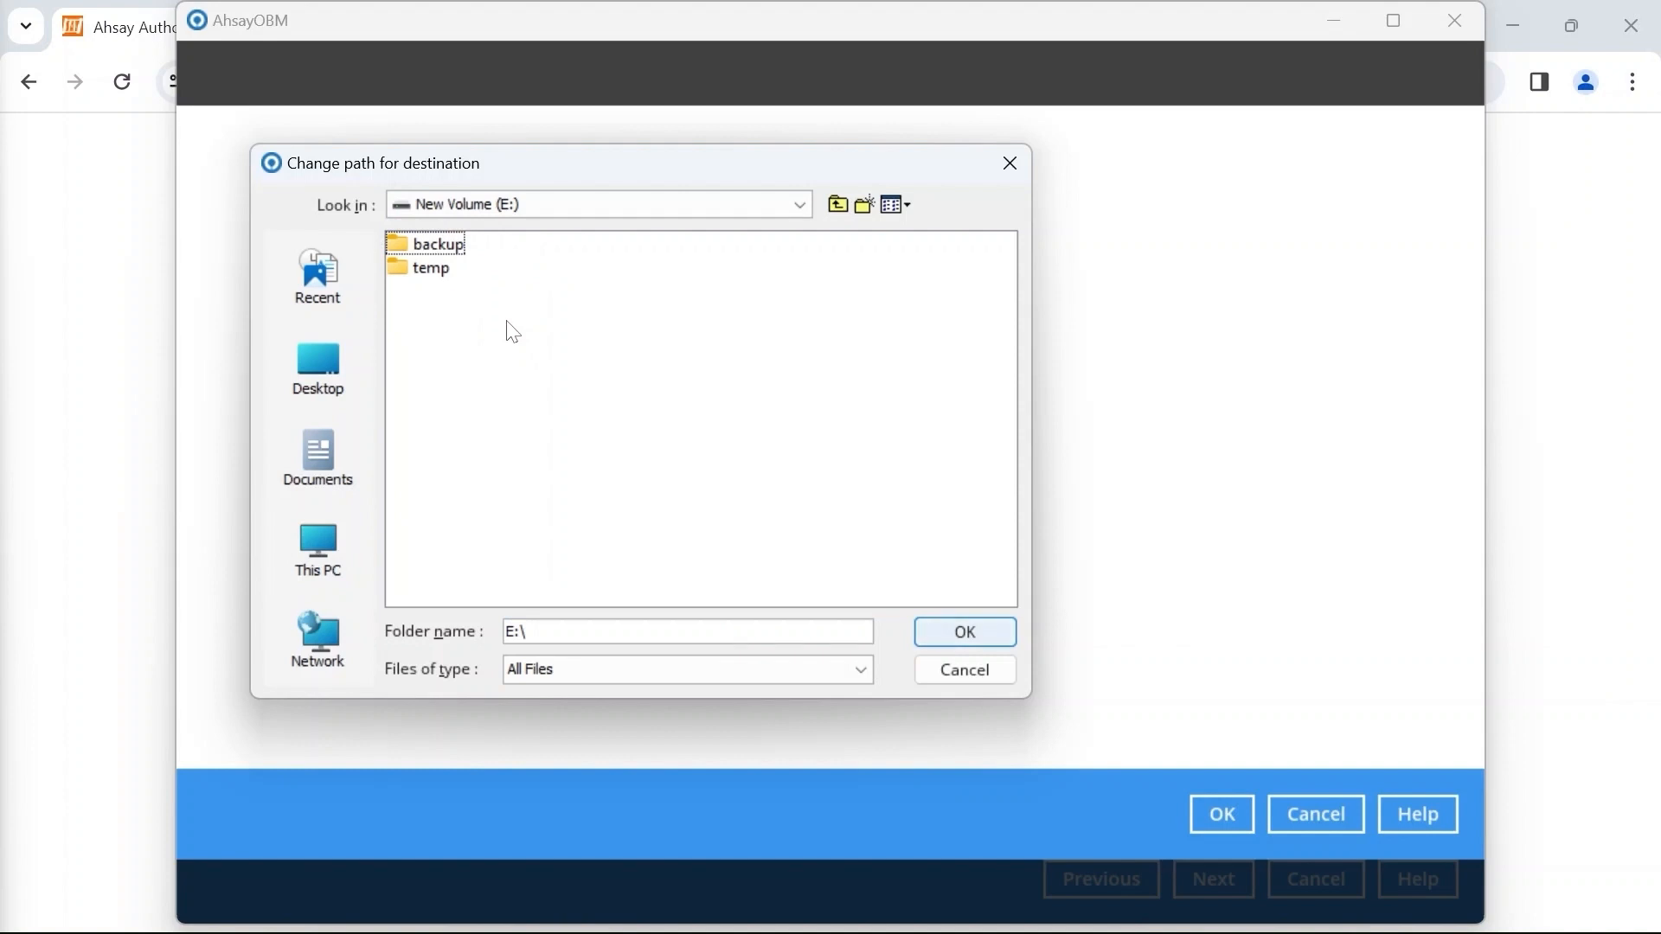
click(450, 242)
click(966, 632)
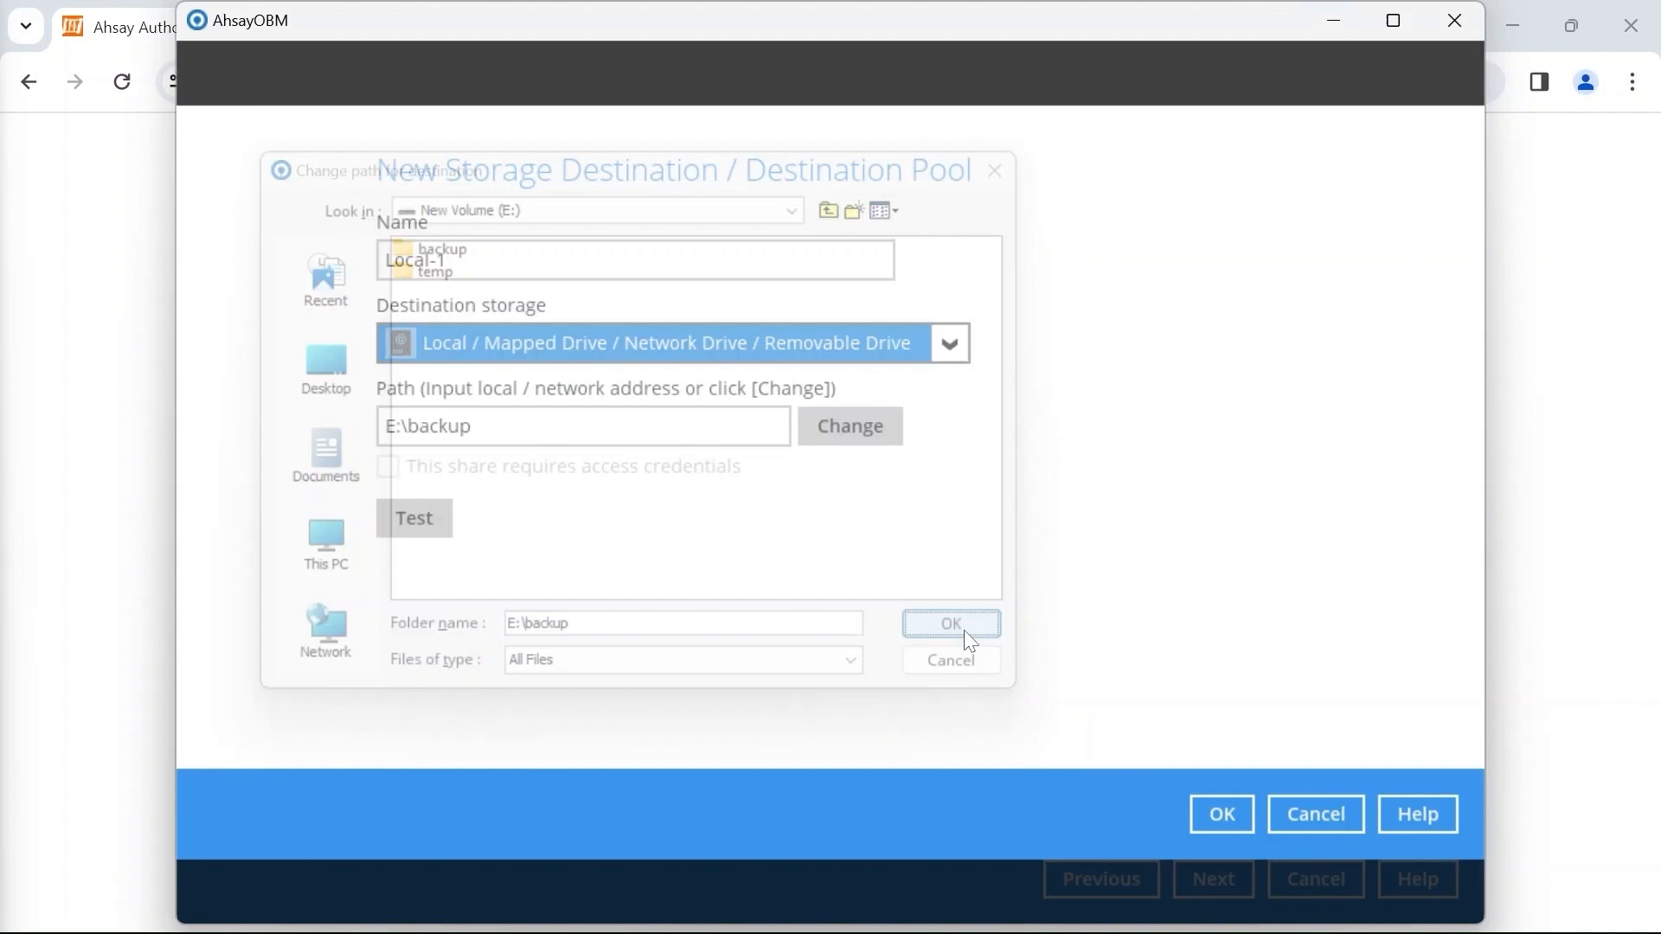
- Save the local destination, keep default encryption, confirm the encryption key, and close the finished backup set wizard without starting a backup
click(1215, 813)
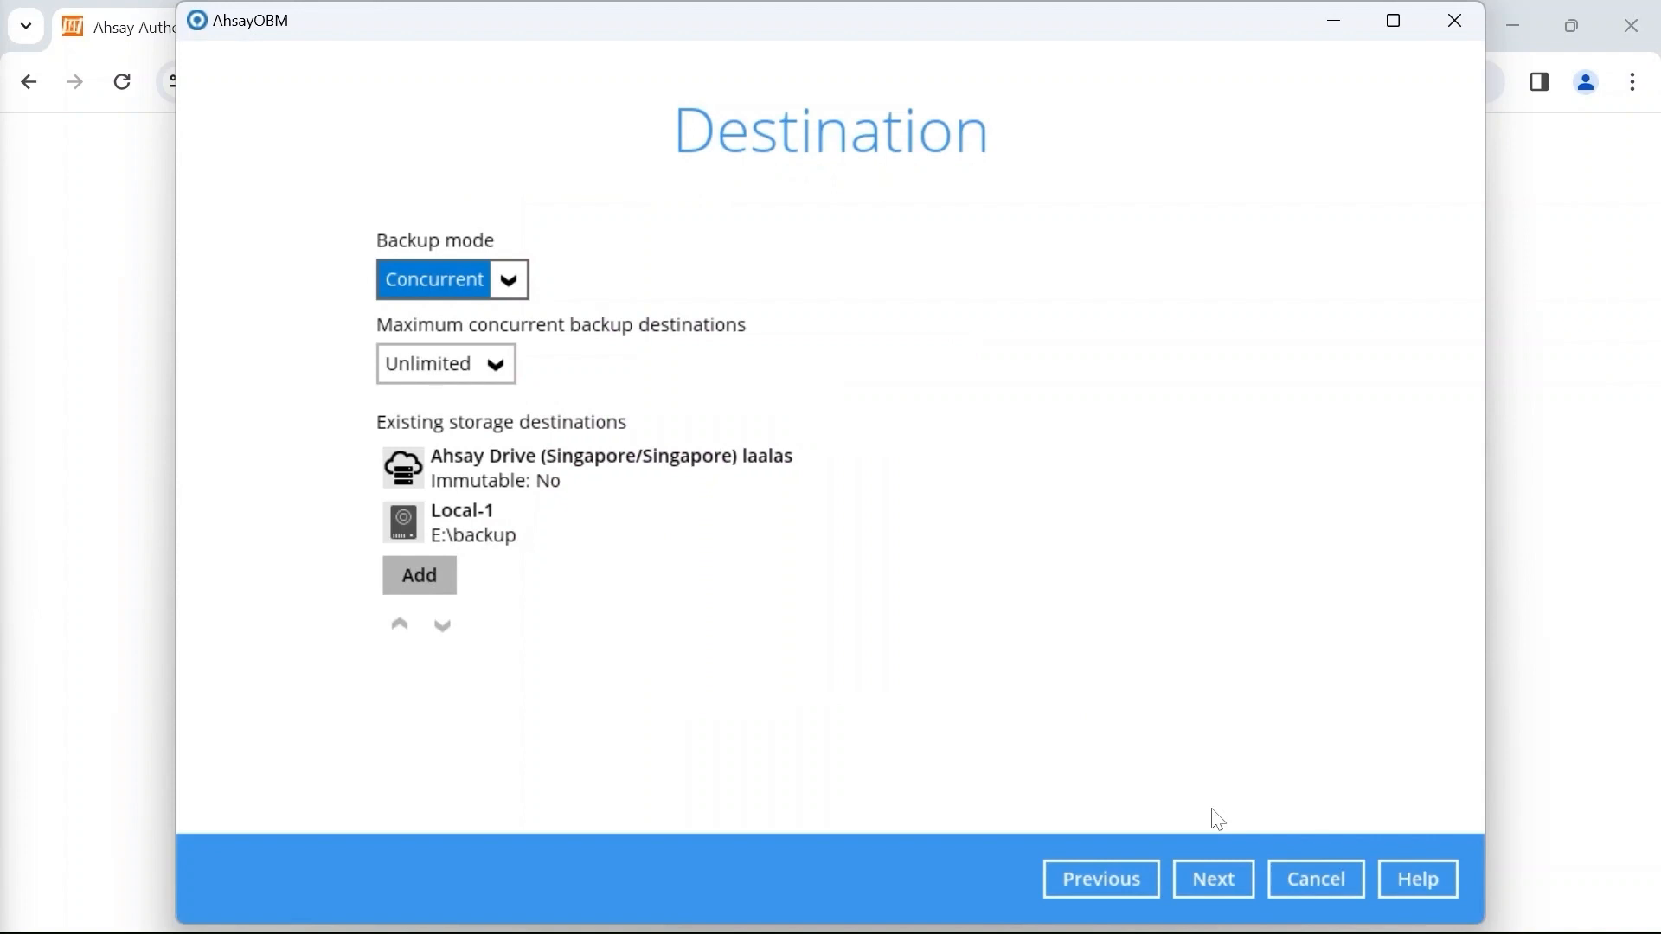
click(1224, 872)
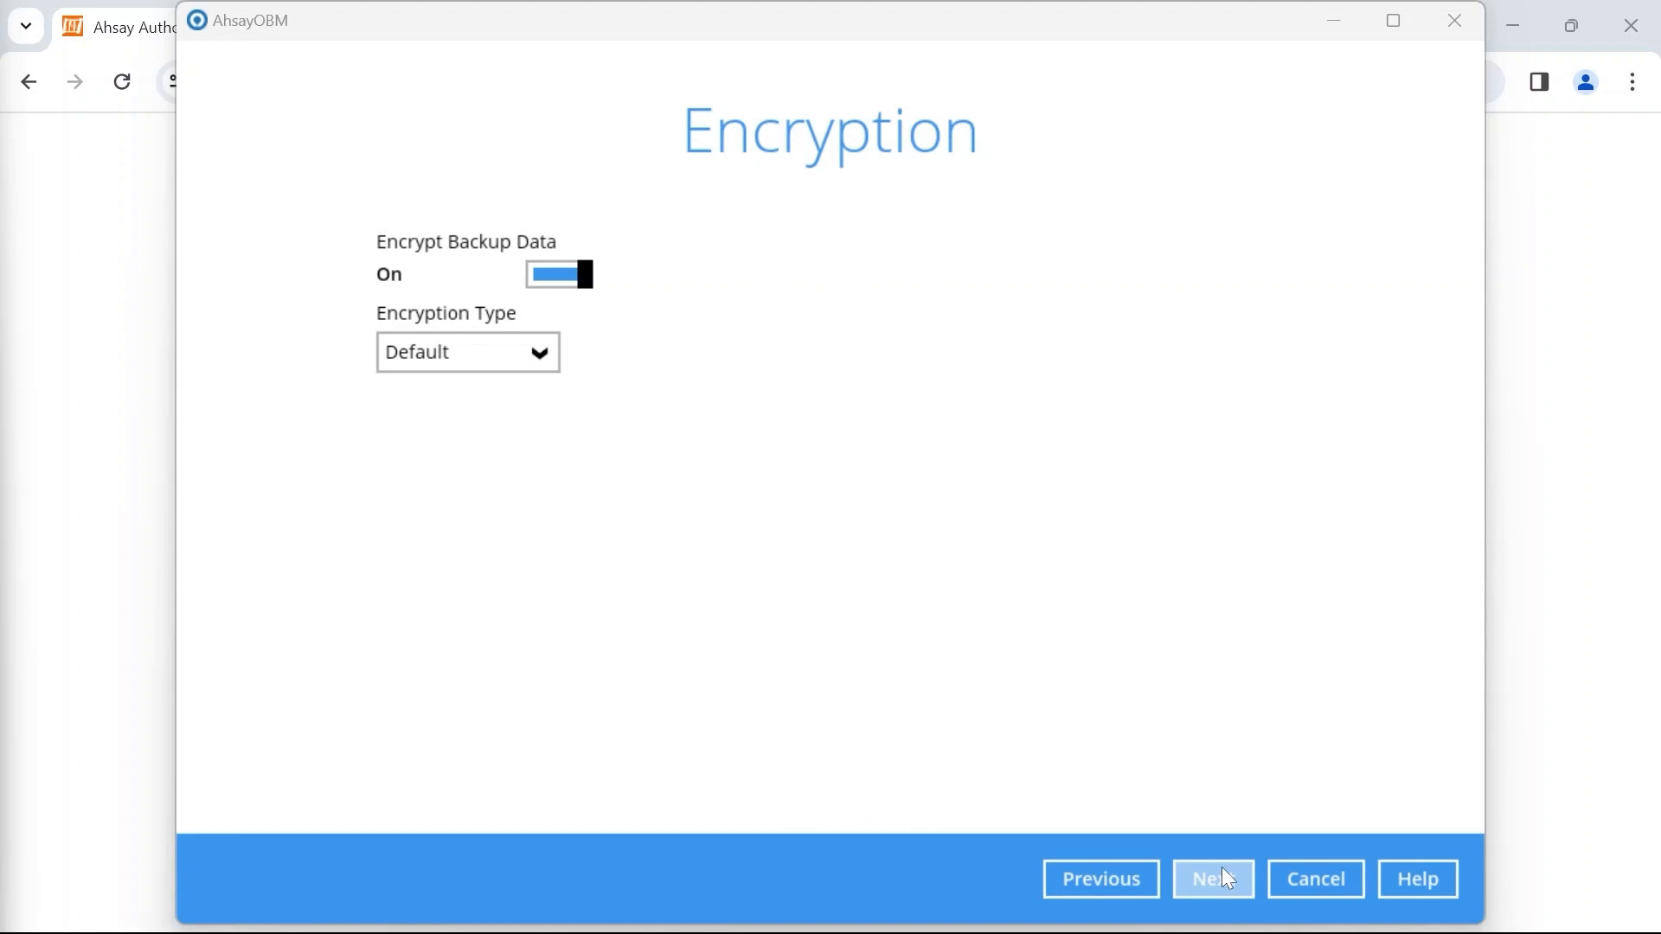
click(1222, 867)
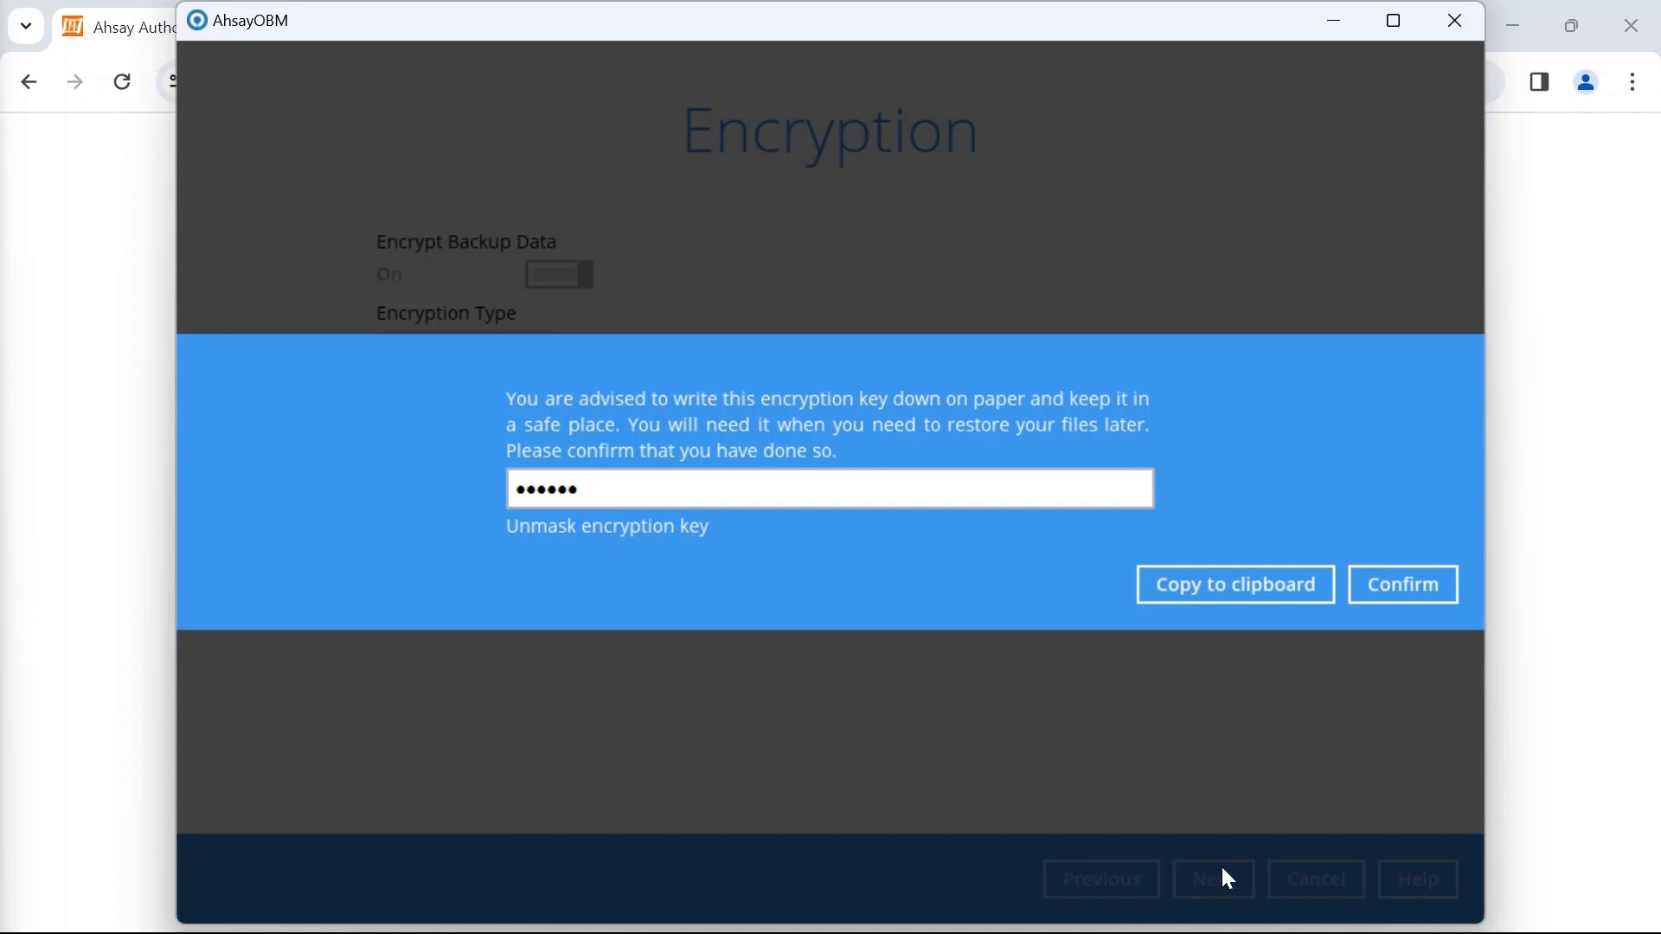
click(1395, 590)
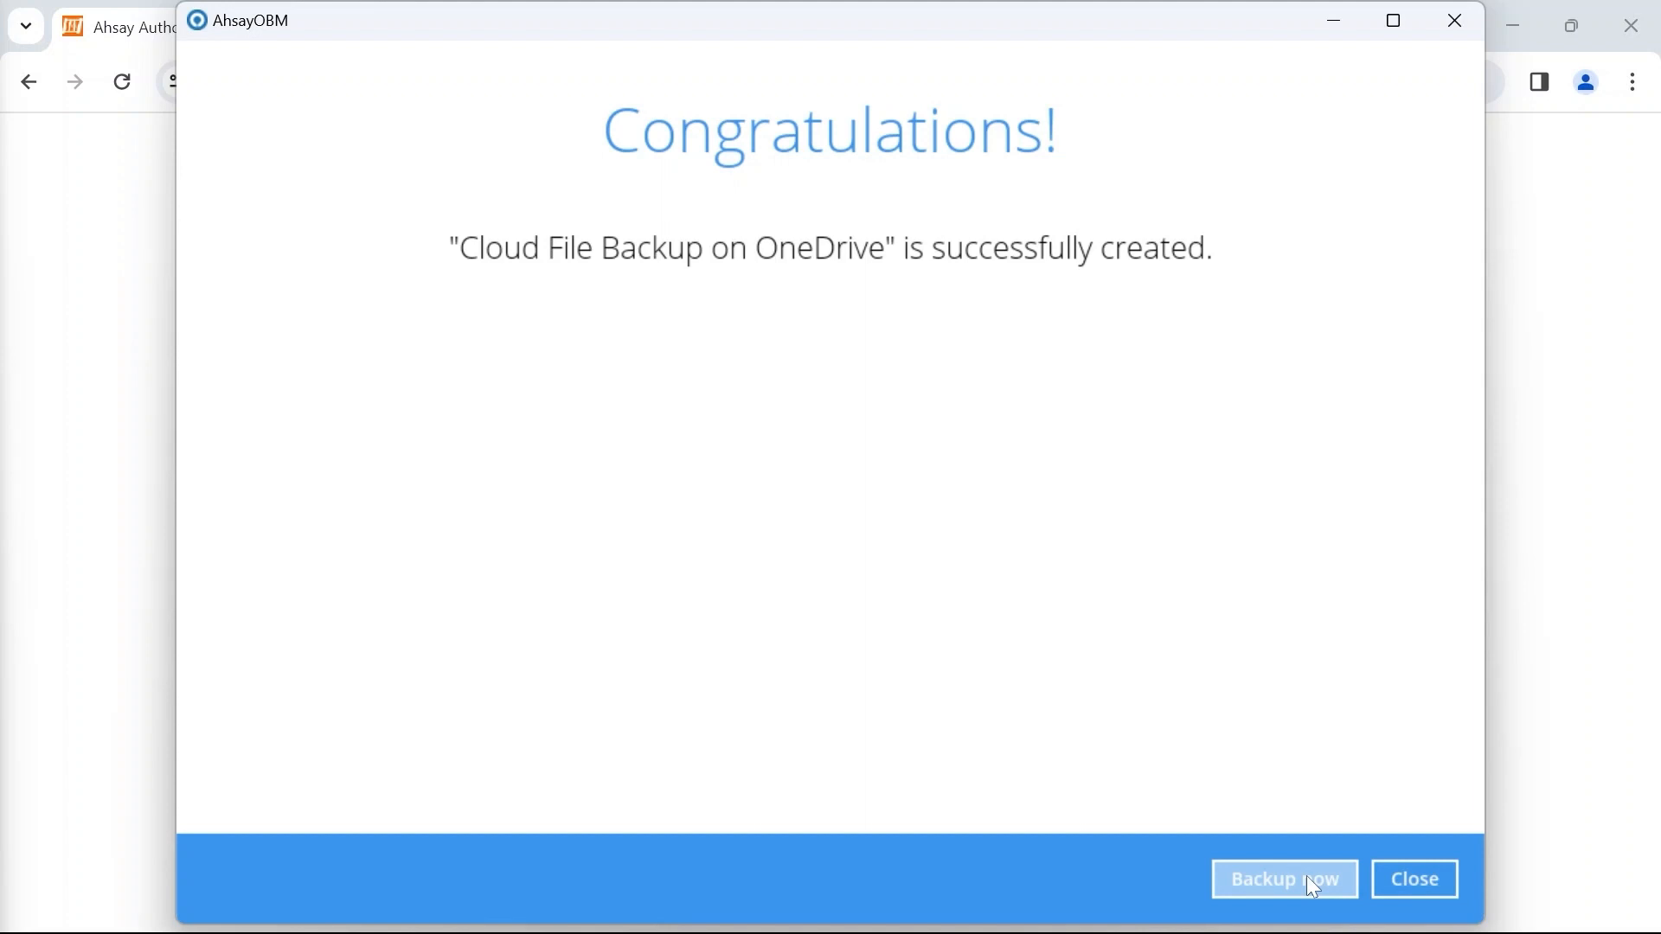
click(1418, 872)
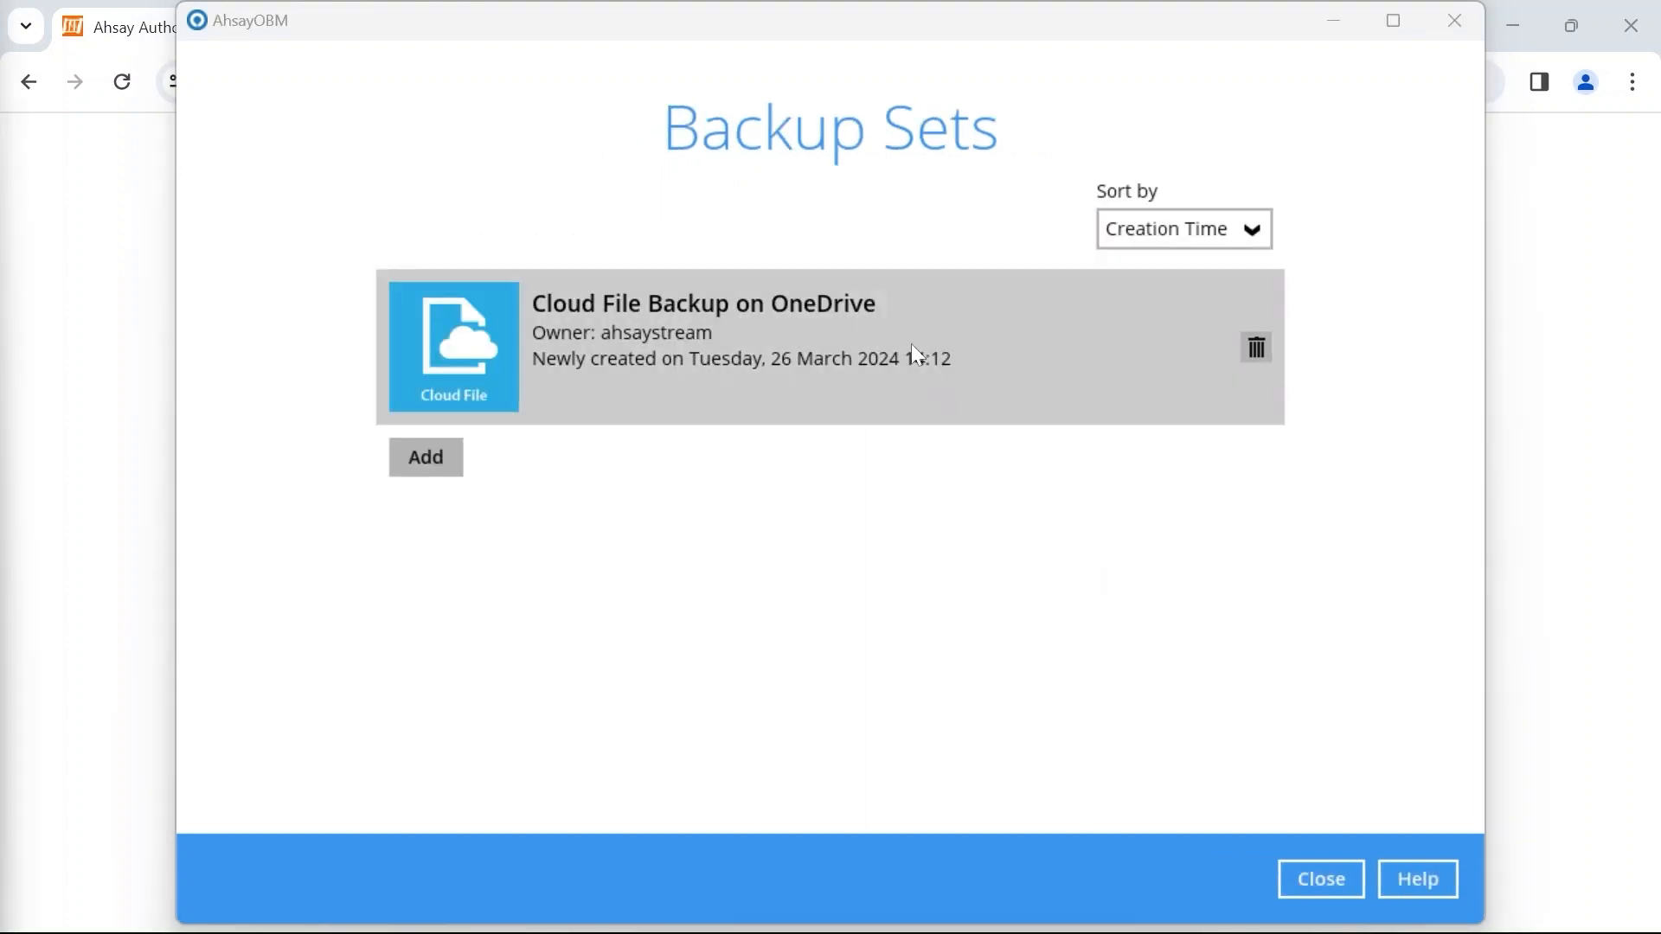
- Open the Cloud File Backup on OneDrive set and enter the Windows user authentication password in its general settings
click(897, 314)
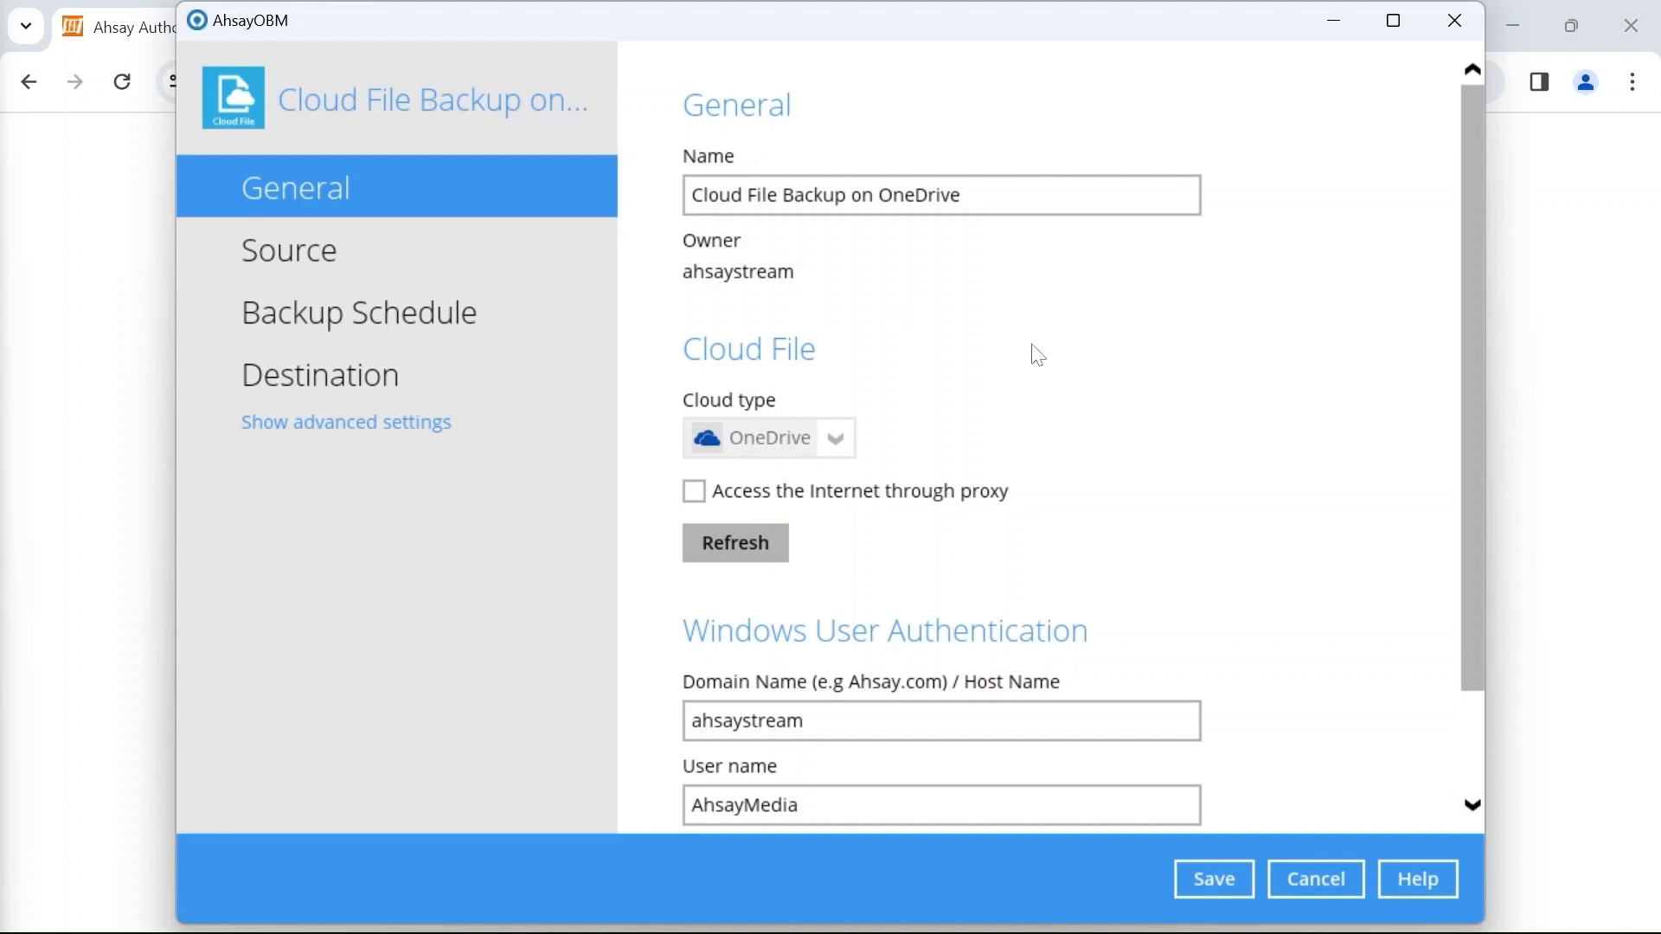
scroll(1072, 354, down, 2)
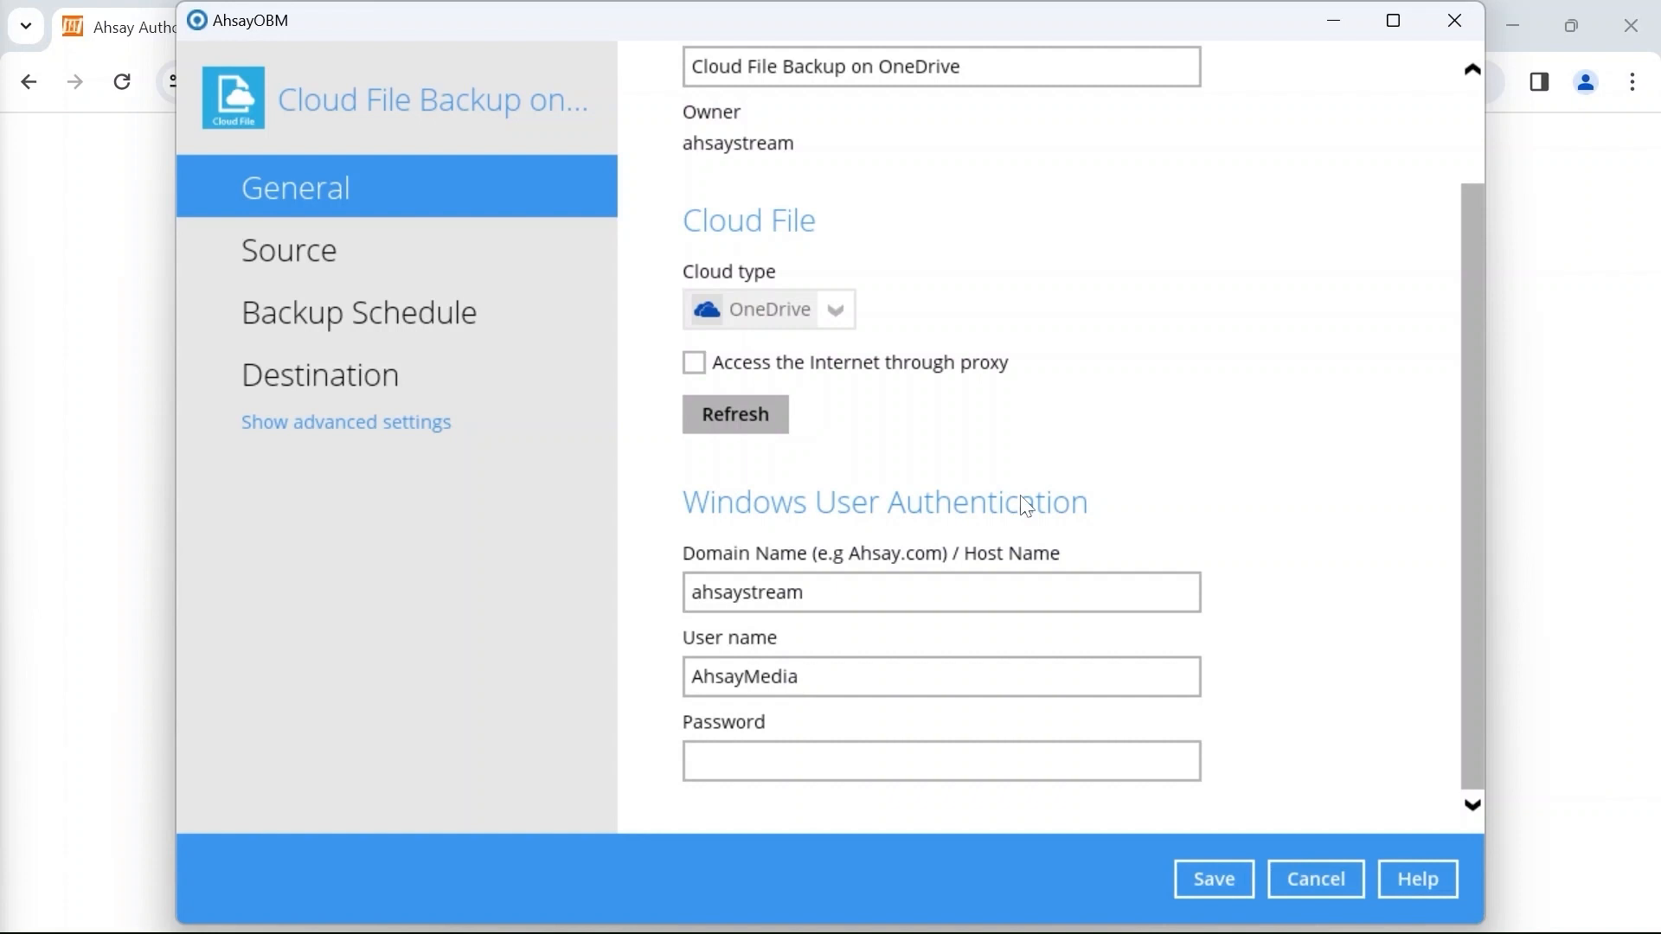
key(Tab)
text(*********)
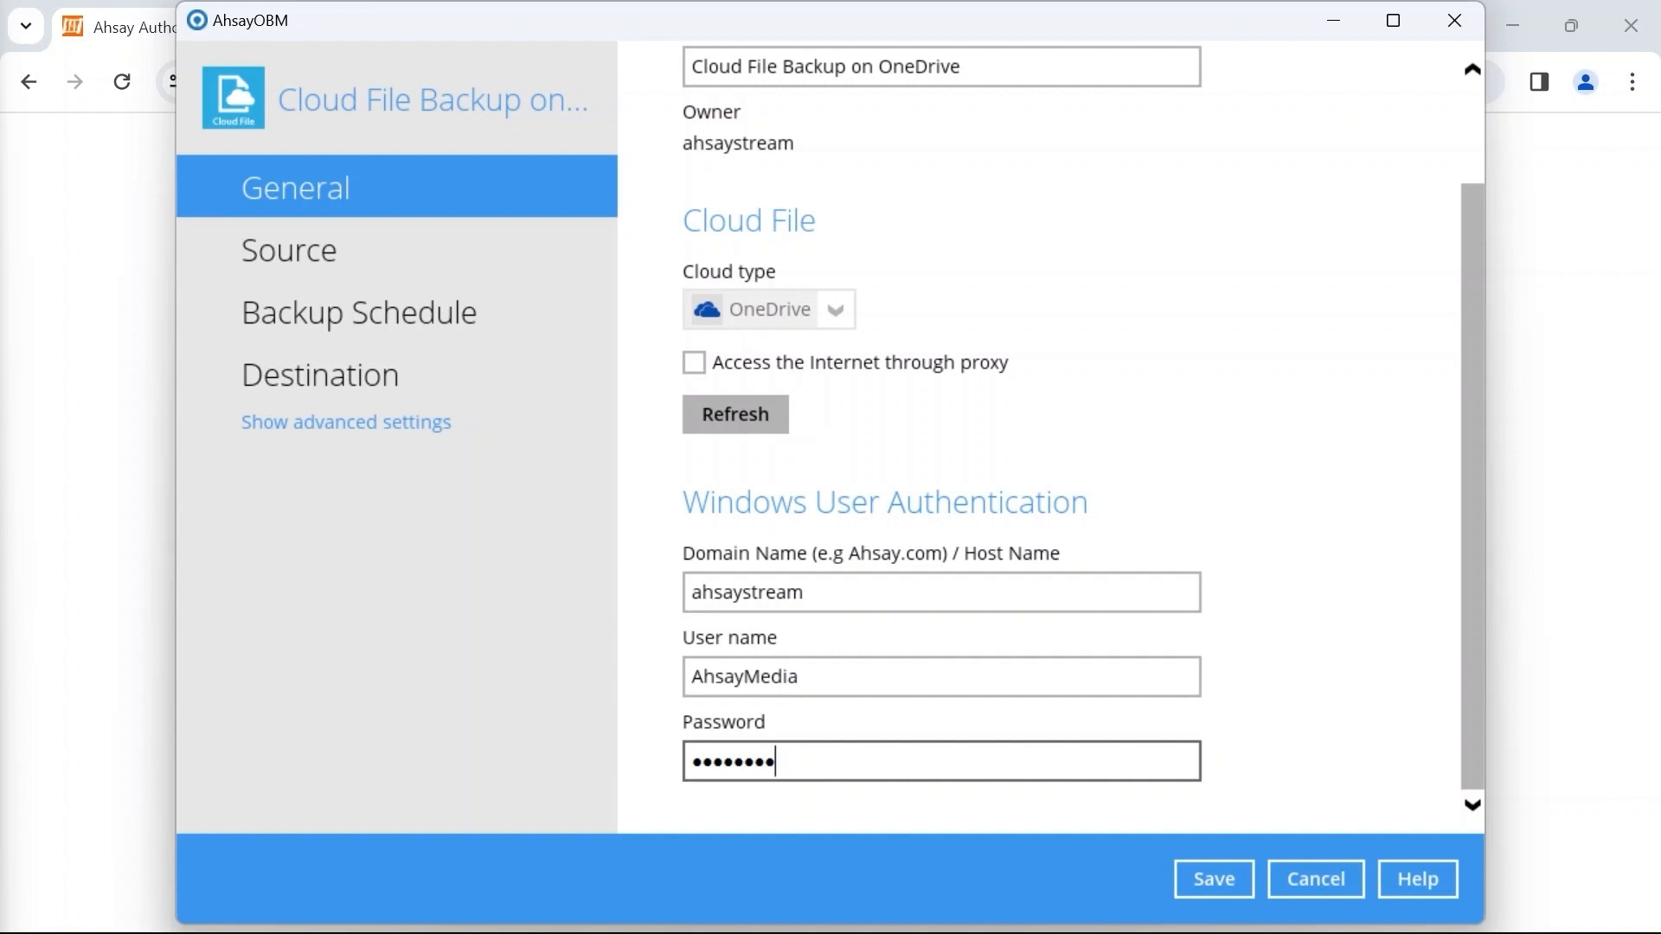
- Show the advanced settings and review the deduplication settings and the time unit choices of the Simple retention policy
click(429, 424)
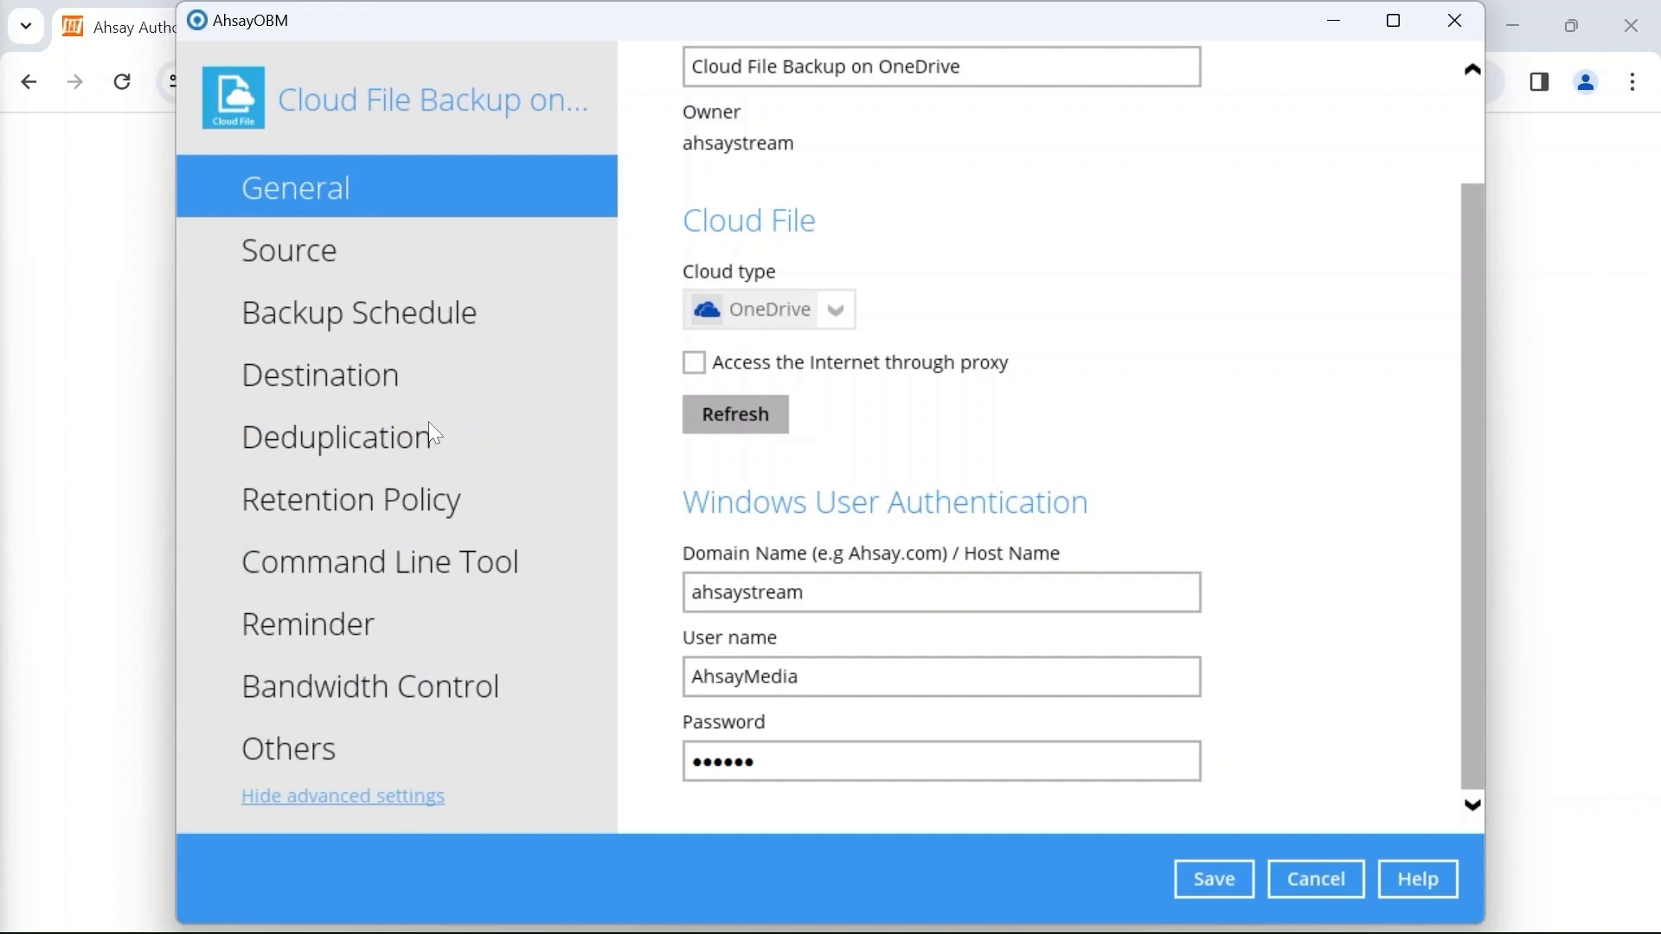
click(471, 442)
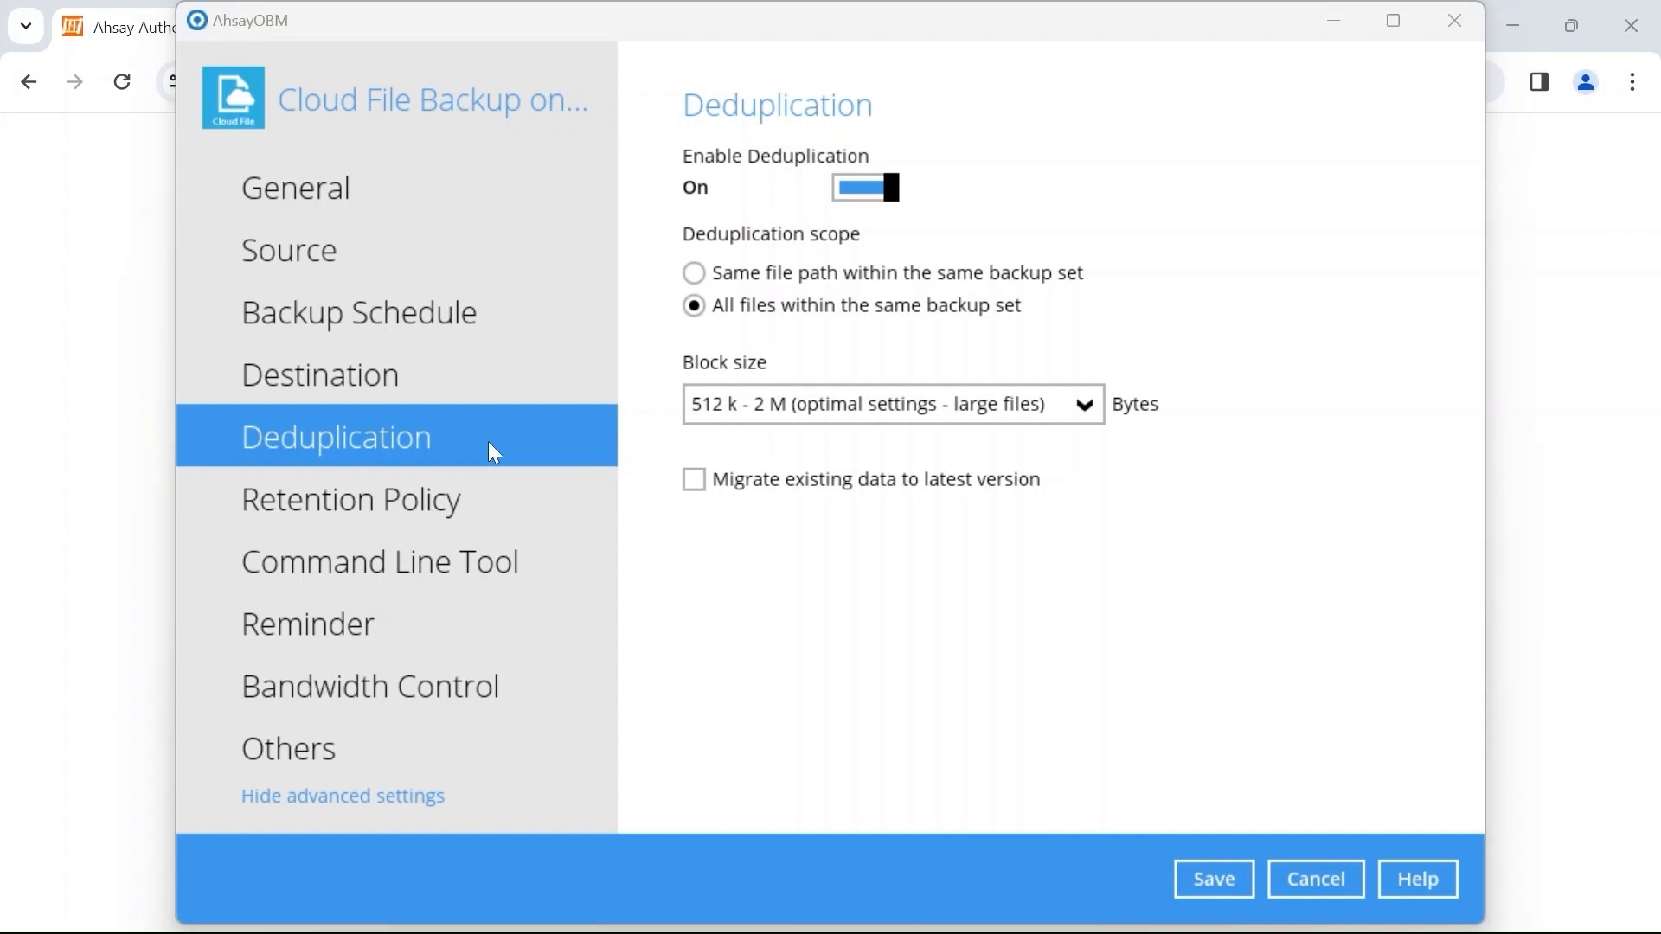
click(500, 509)
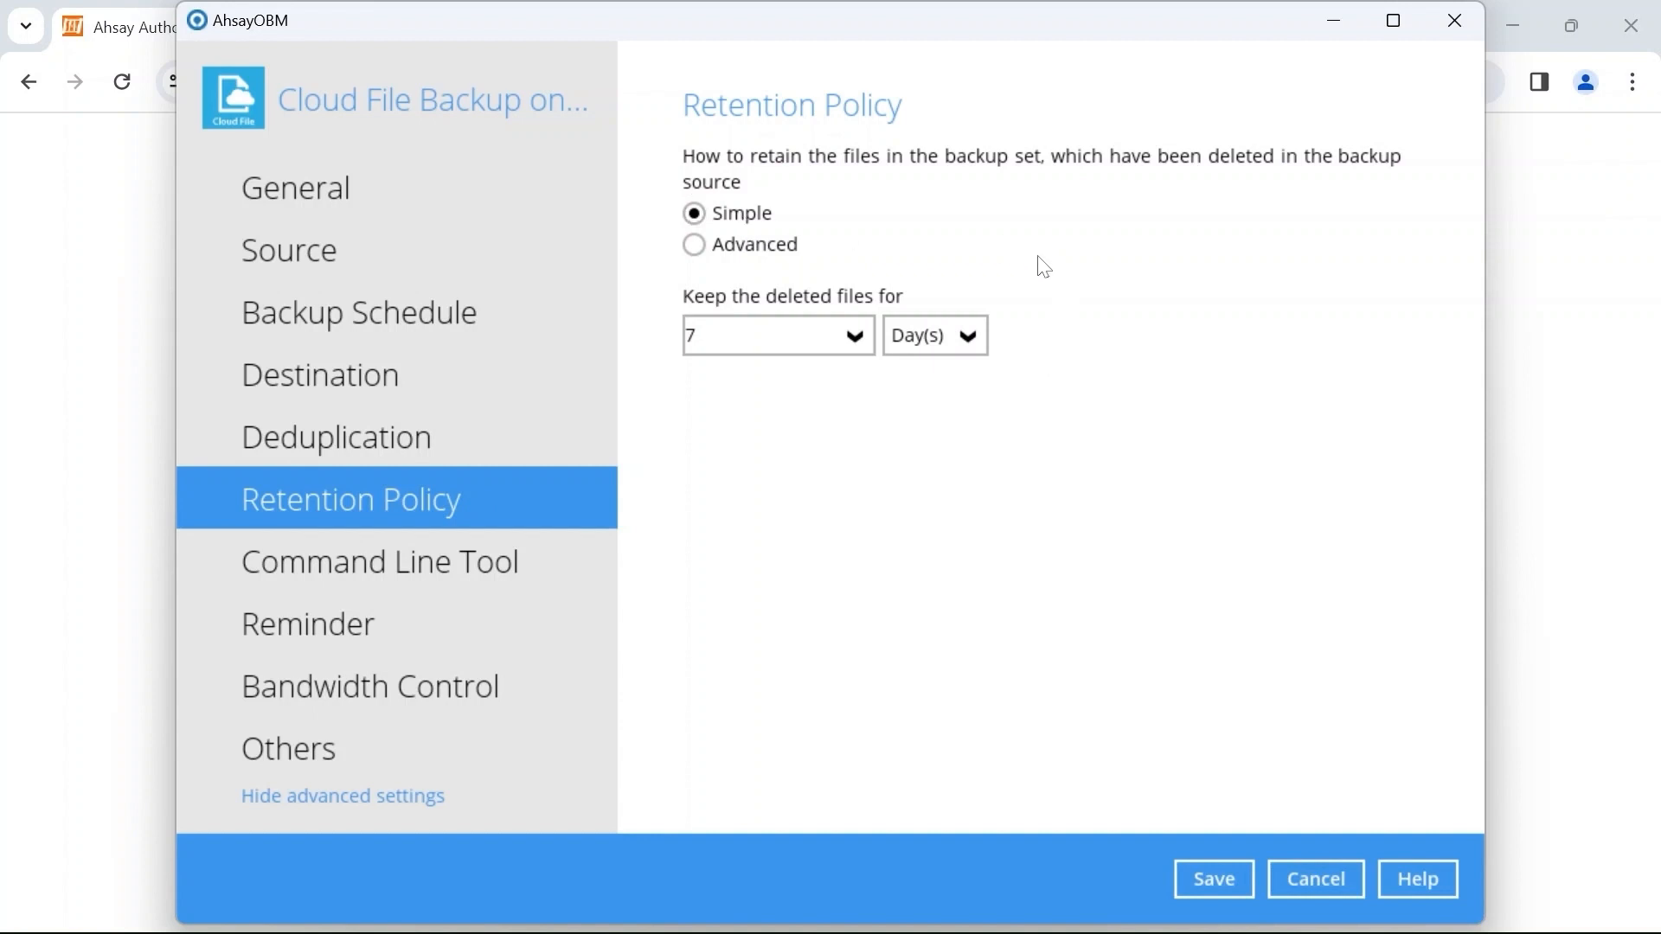
click(923, 350)
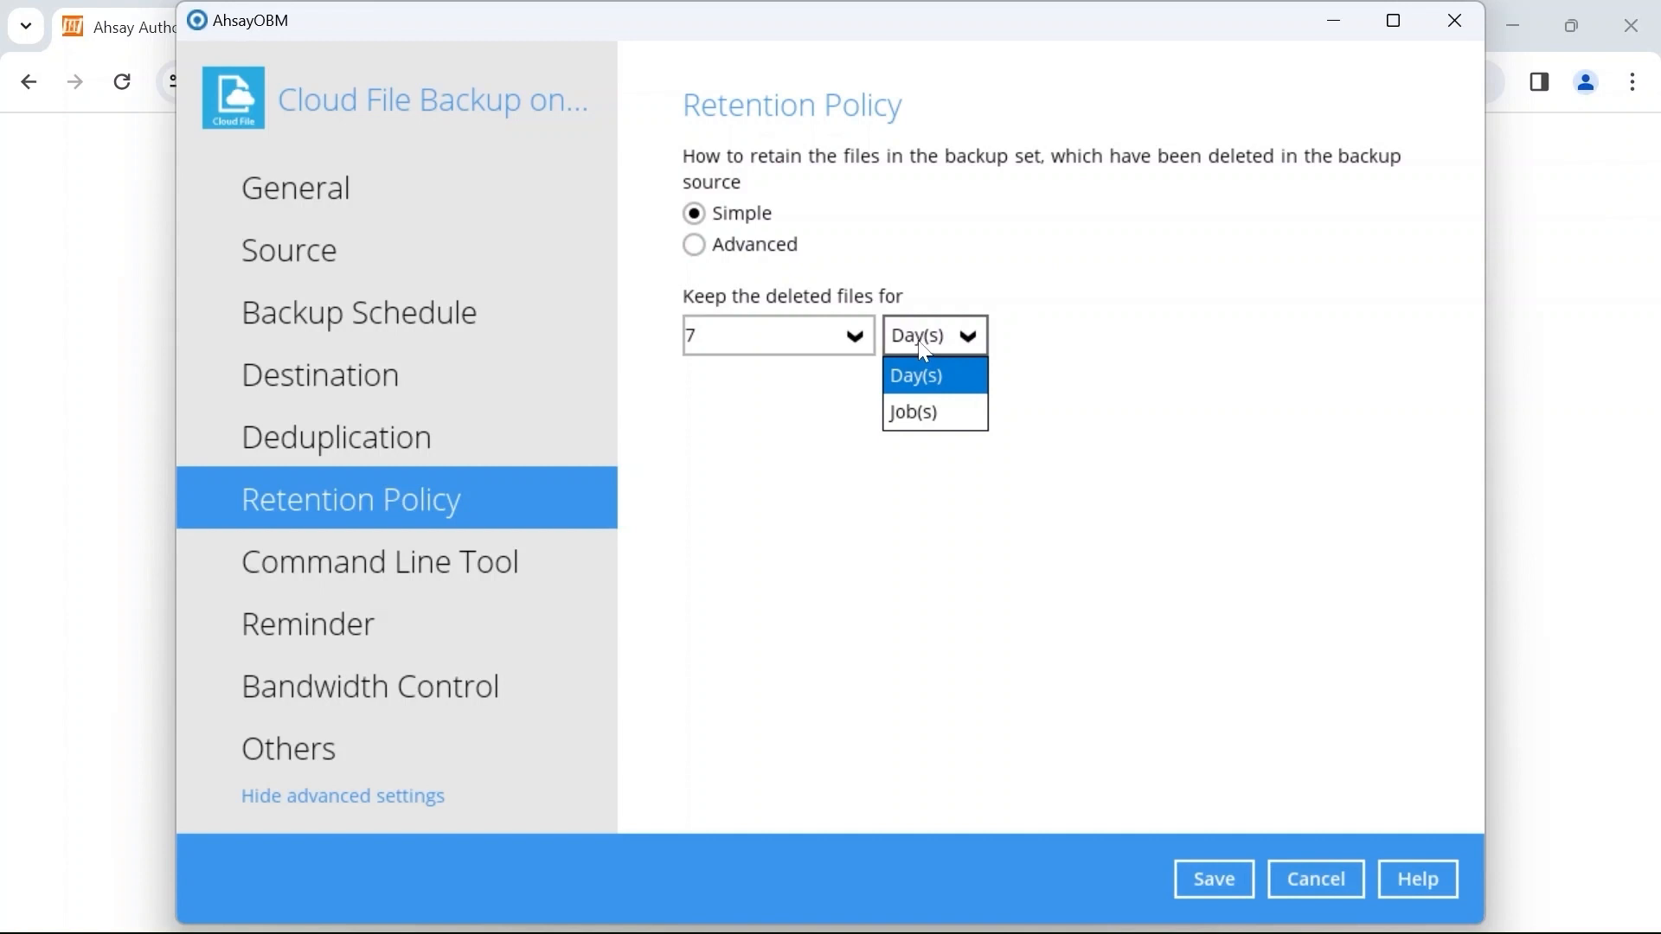
click(1055, 289)
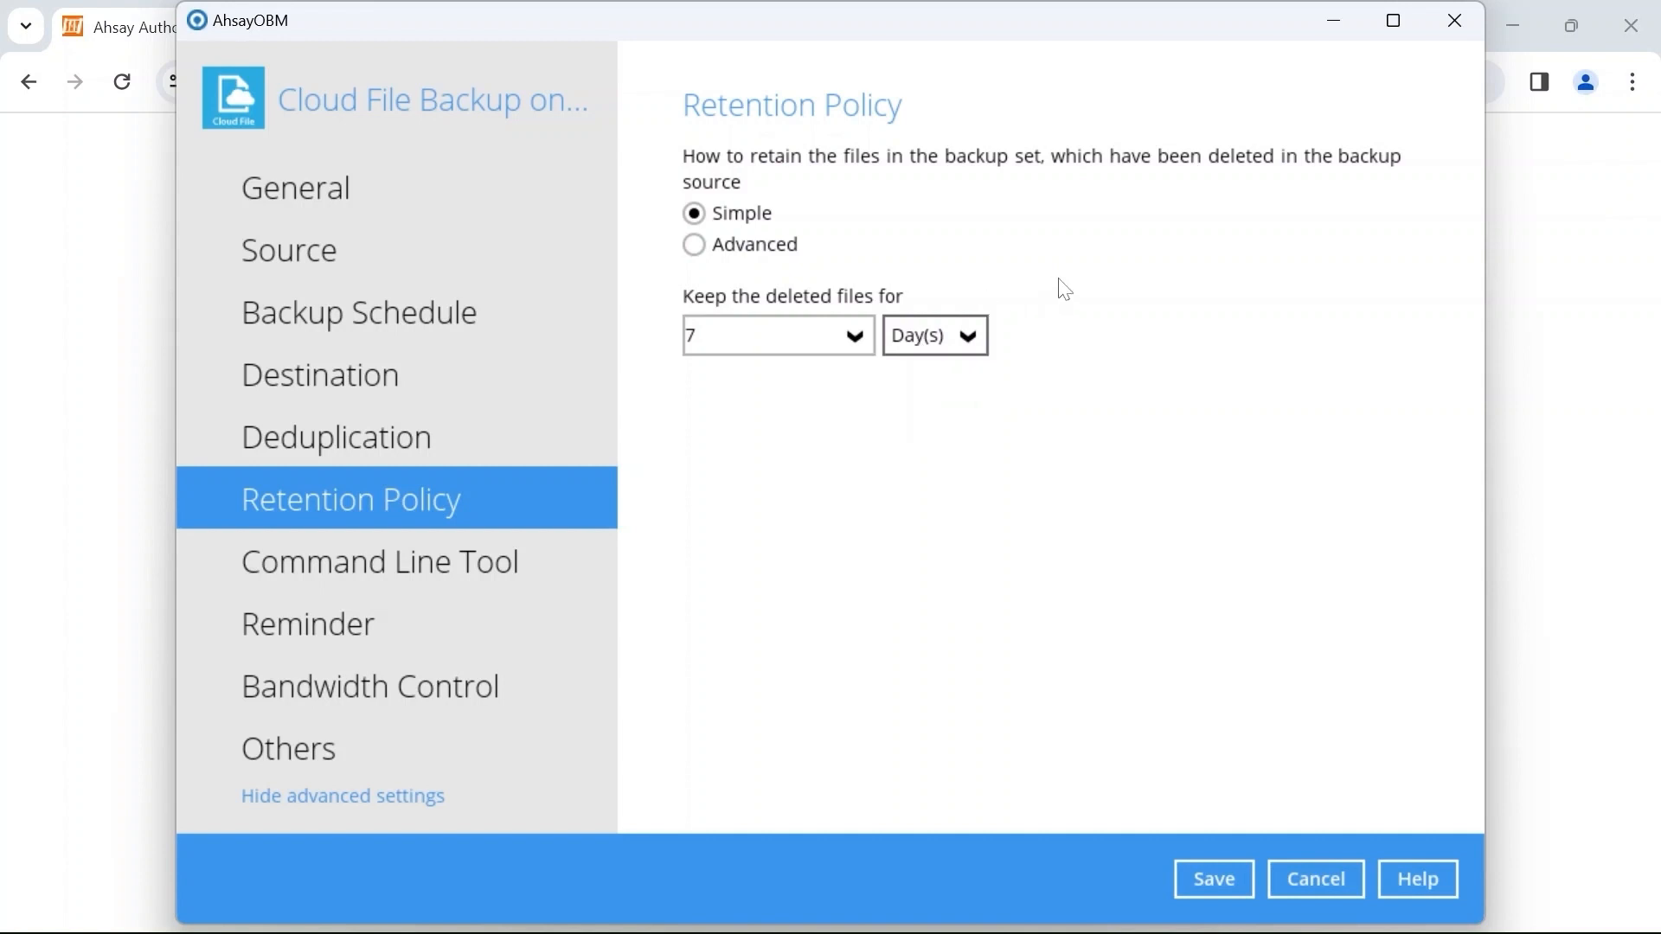
- Try the Advanced retention policy, review the types offered for a new policy, cancel it, and restore Simple
click(701, 248)
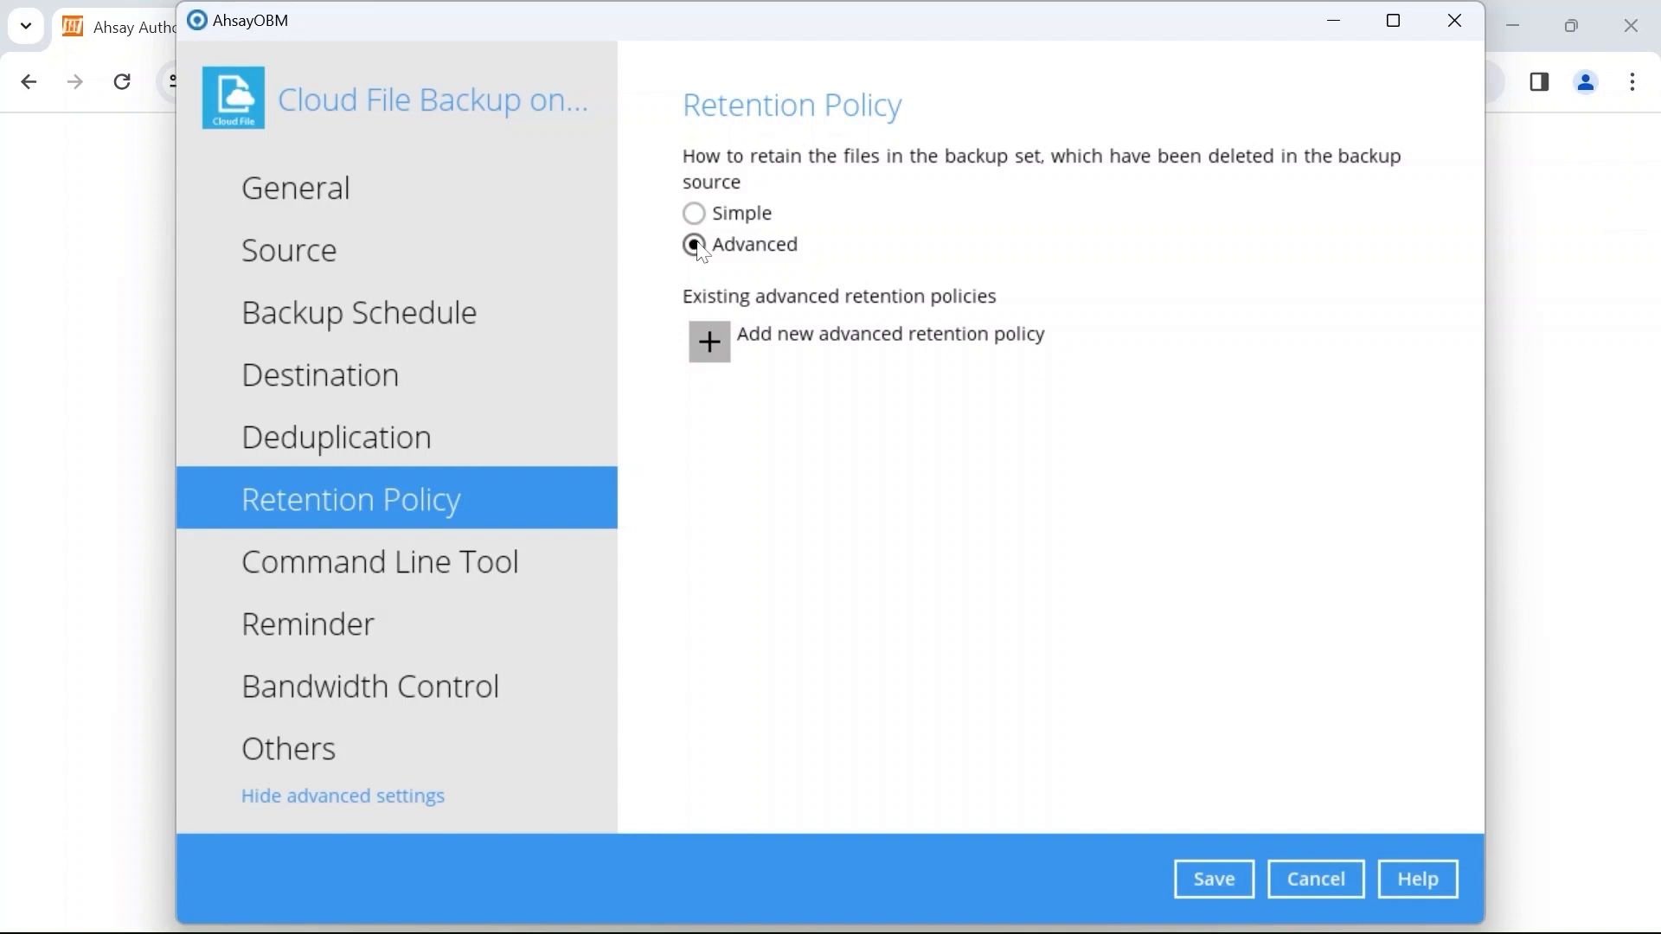
click(711, 343)
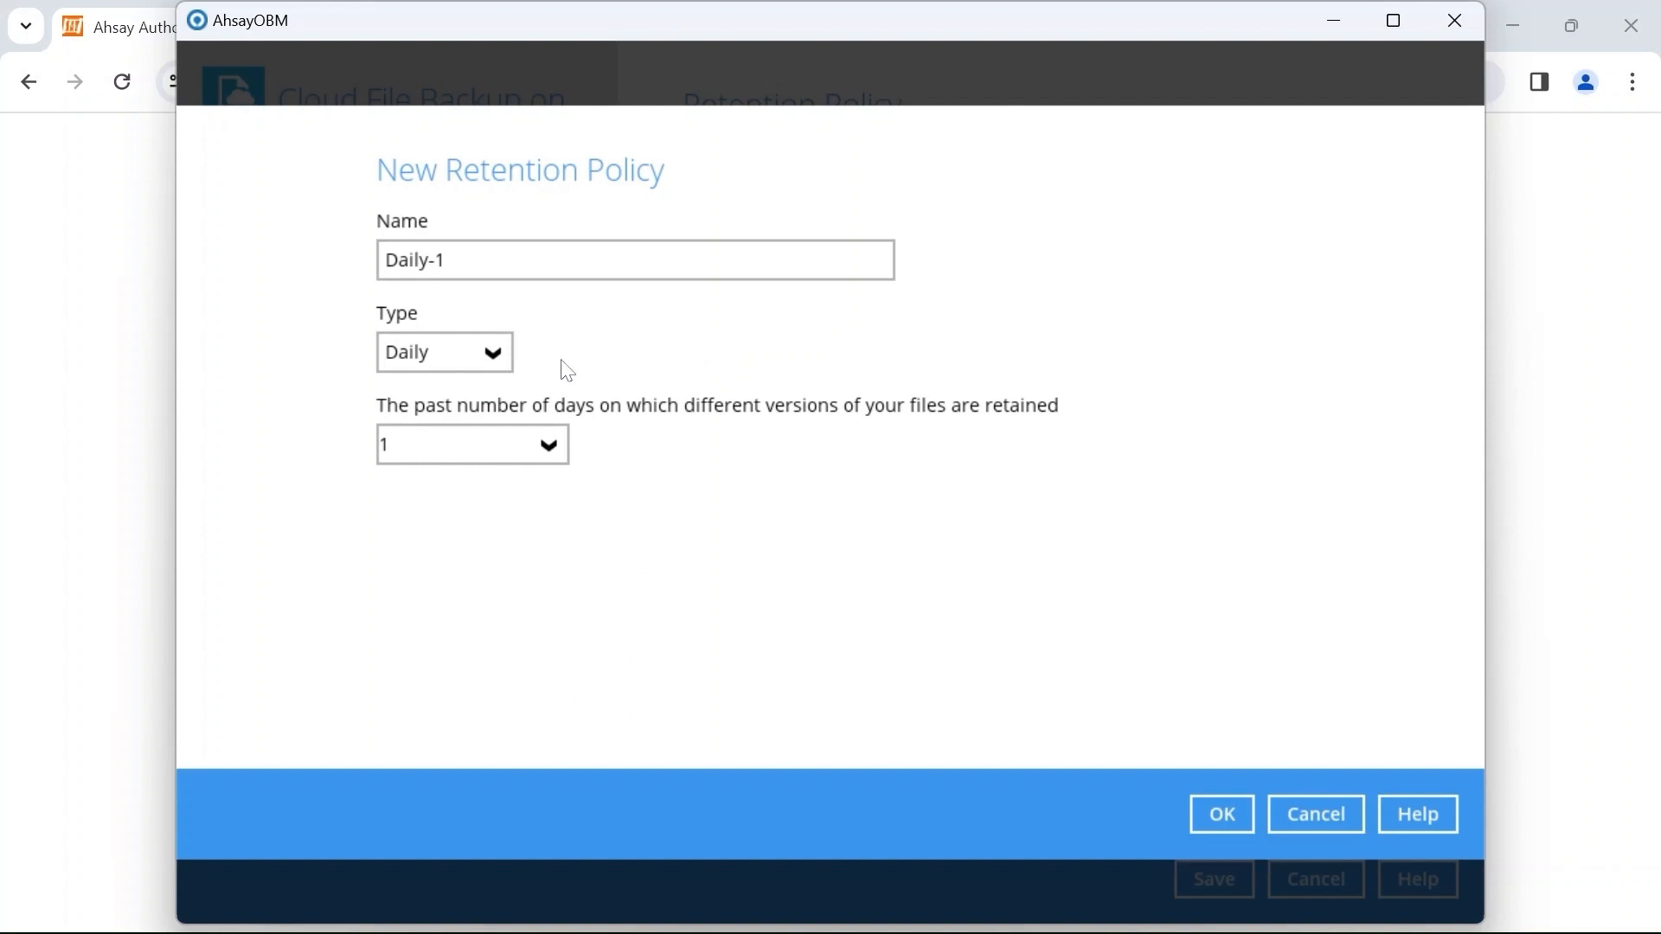
click(494, 355)
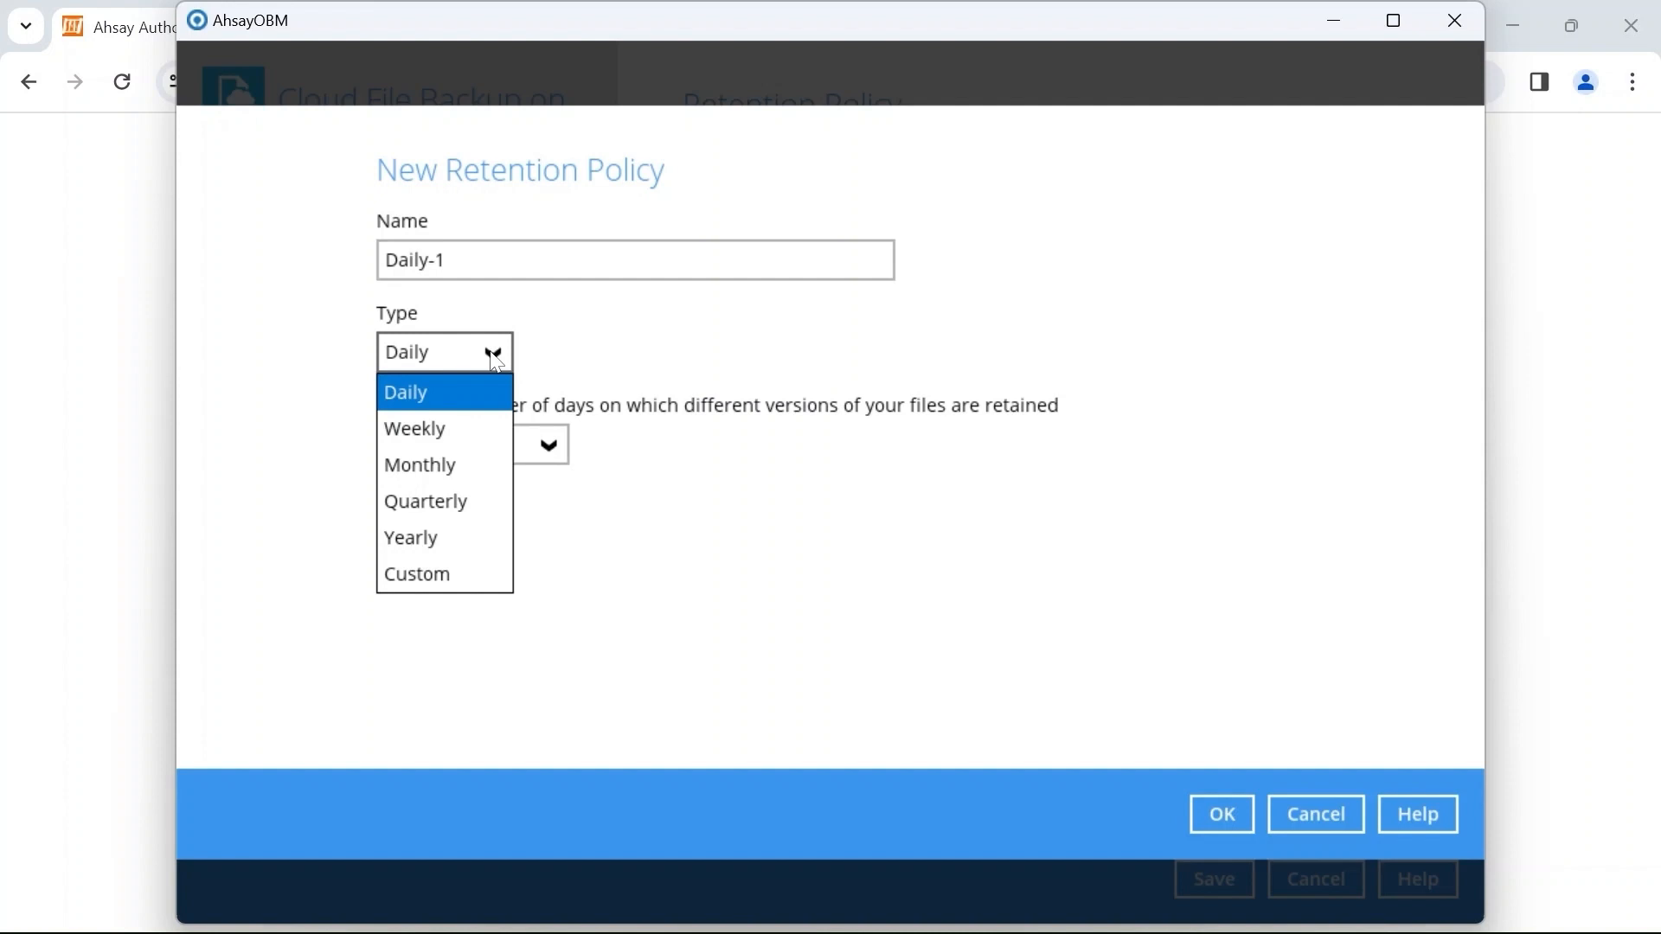
click(1308, 806)
click(1309, 810)
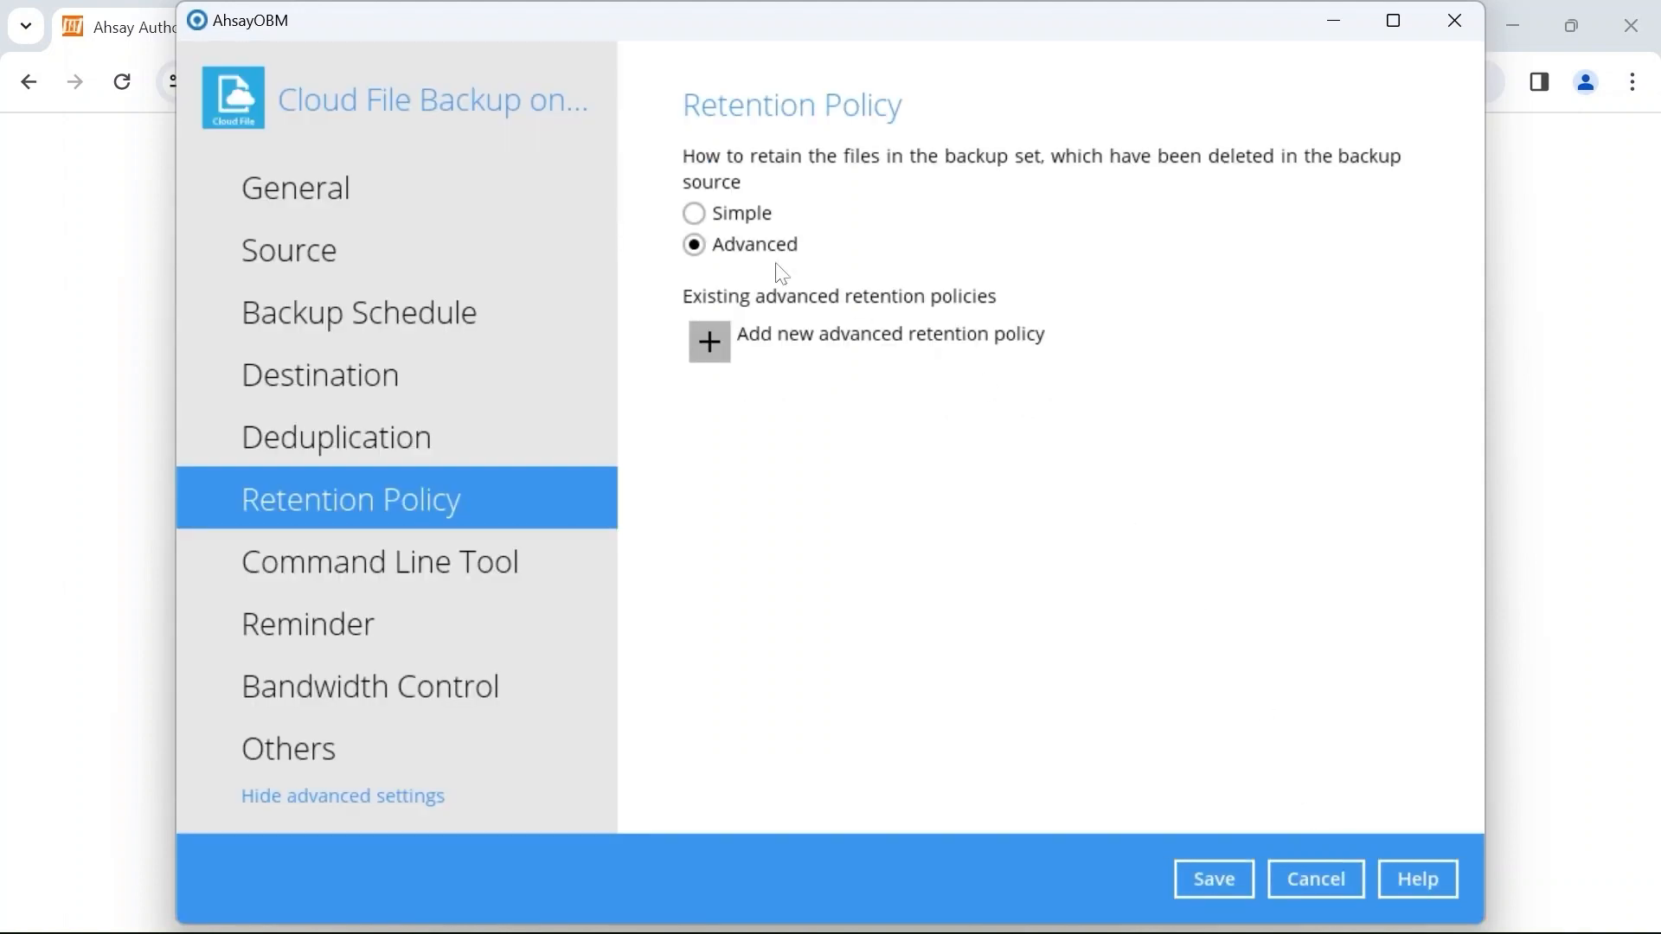
click(693, 214)
- Set the backup set's temporary directory for storing backup files to E:\temp
click(503, 758)
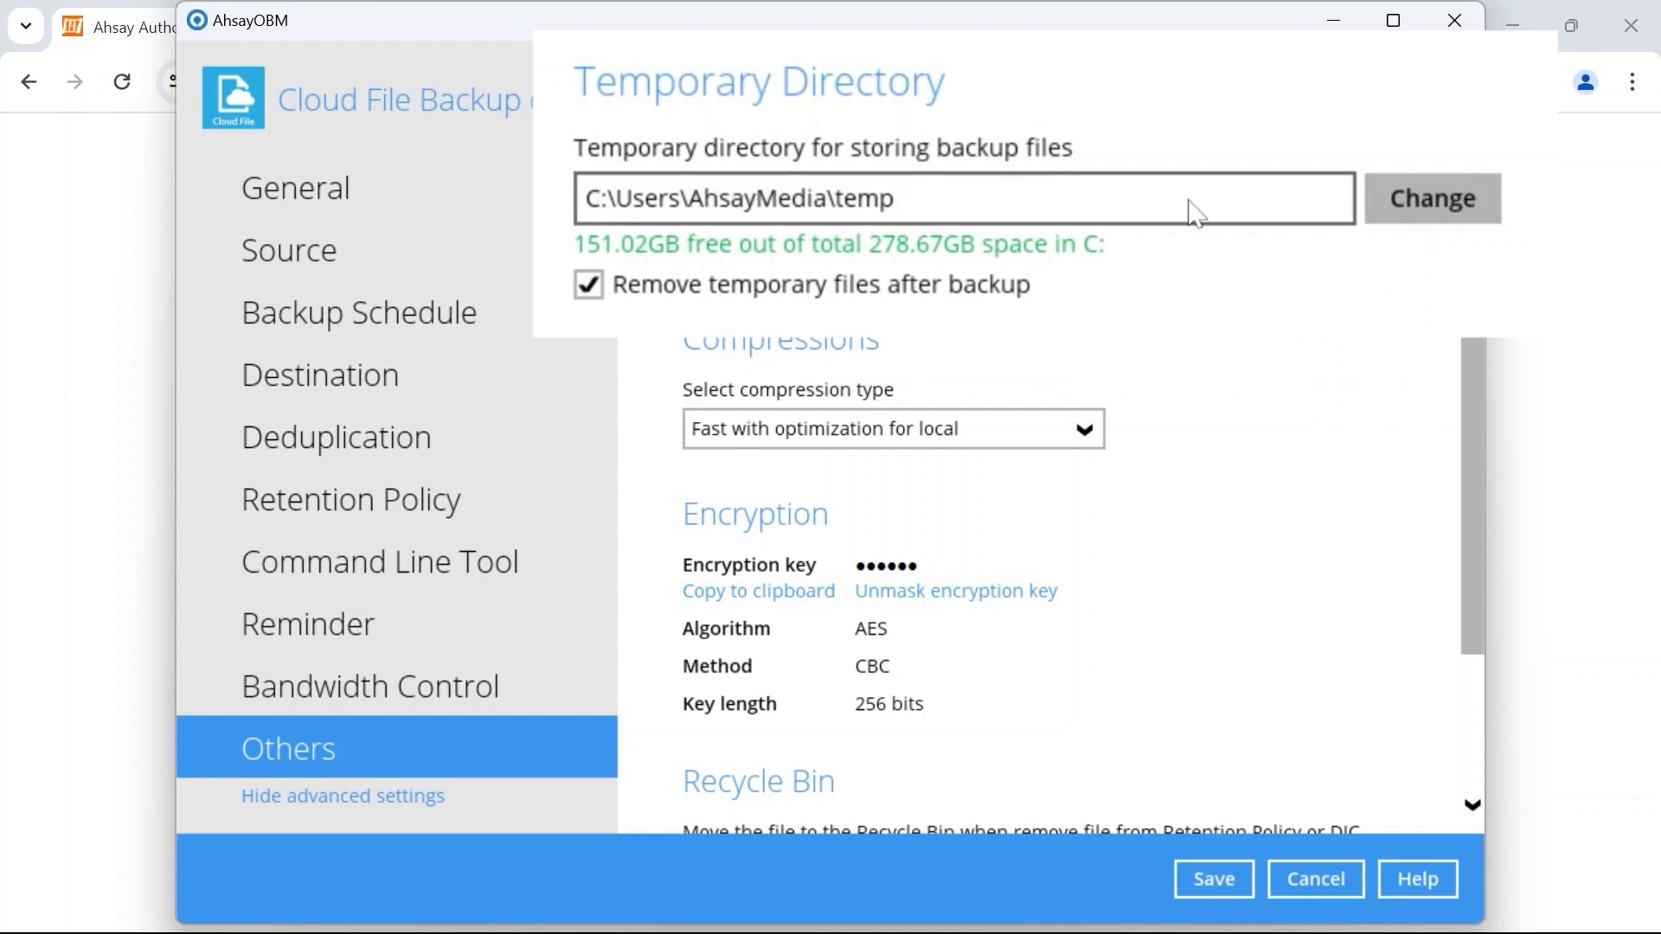
click(1401, 198)
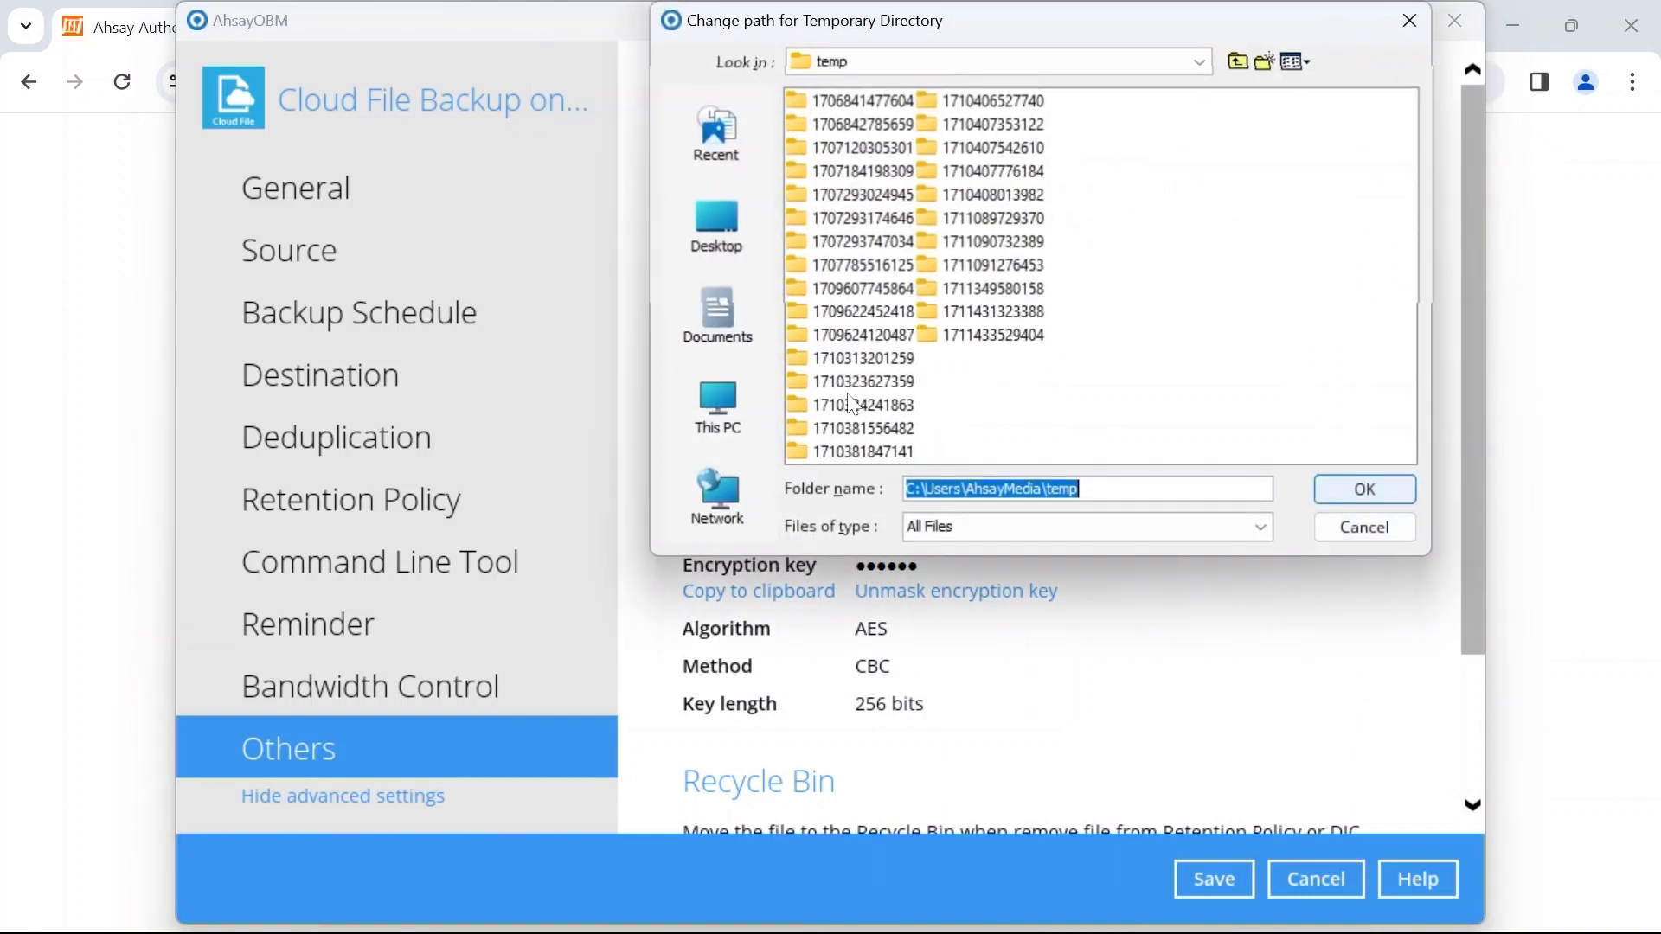
click(736, 435)
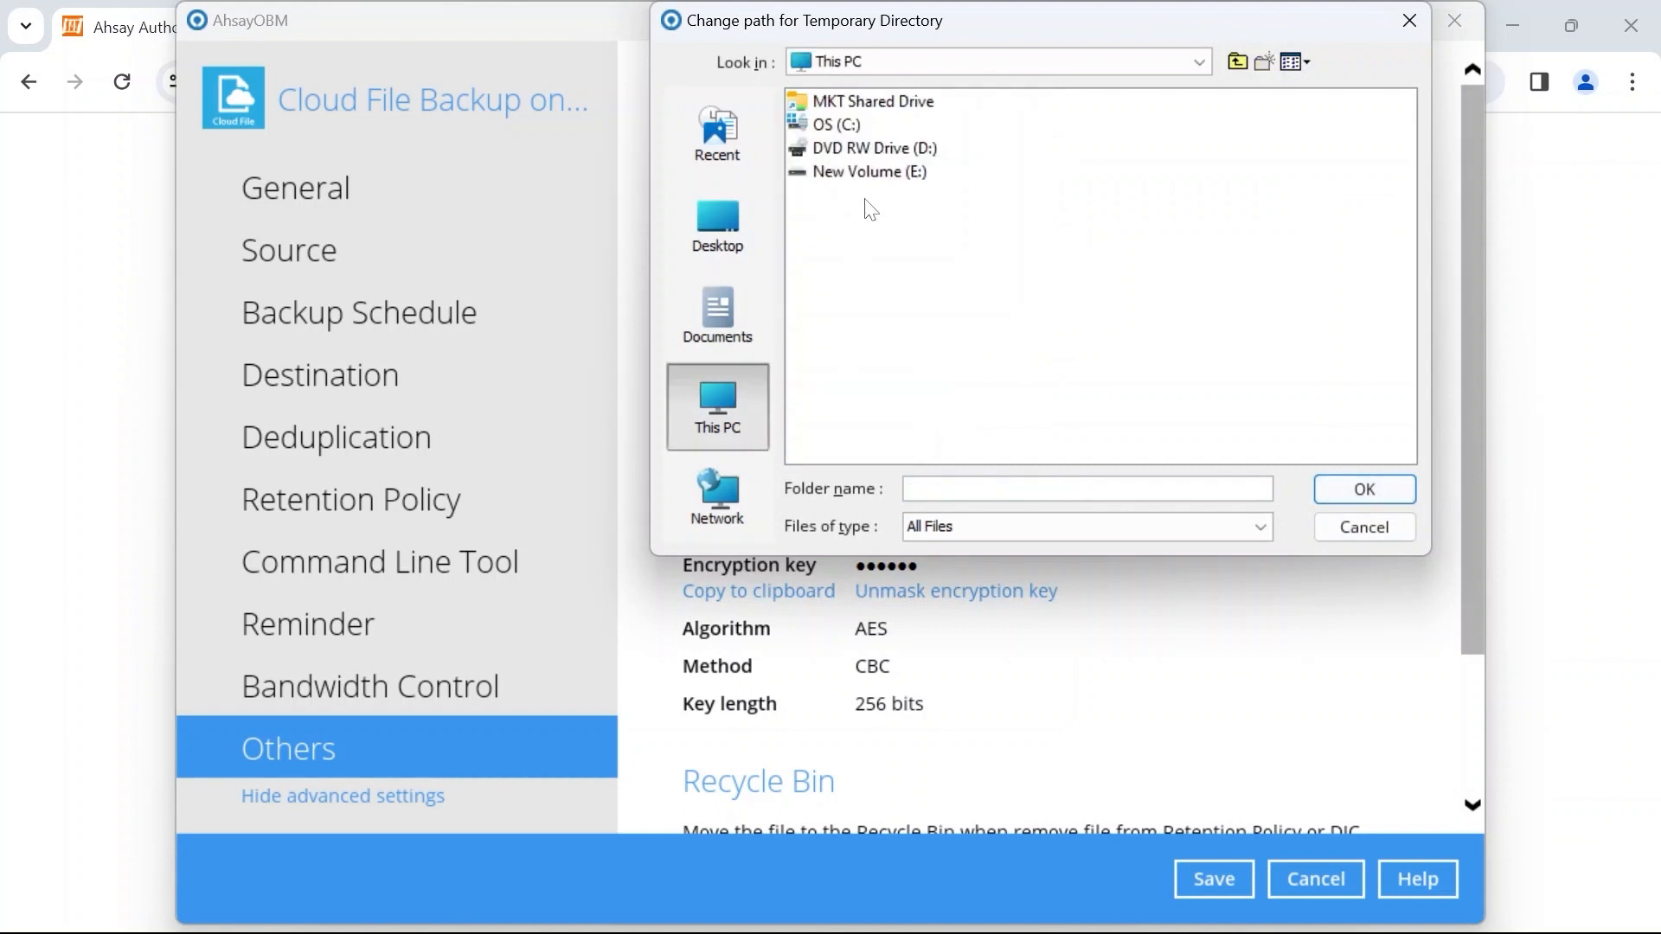
double_click(908, 172)
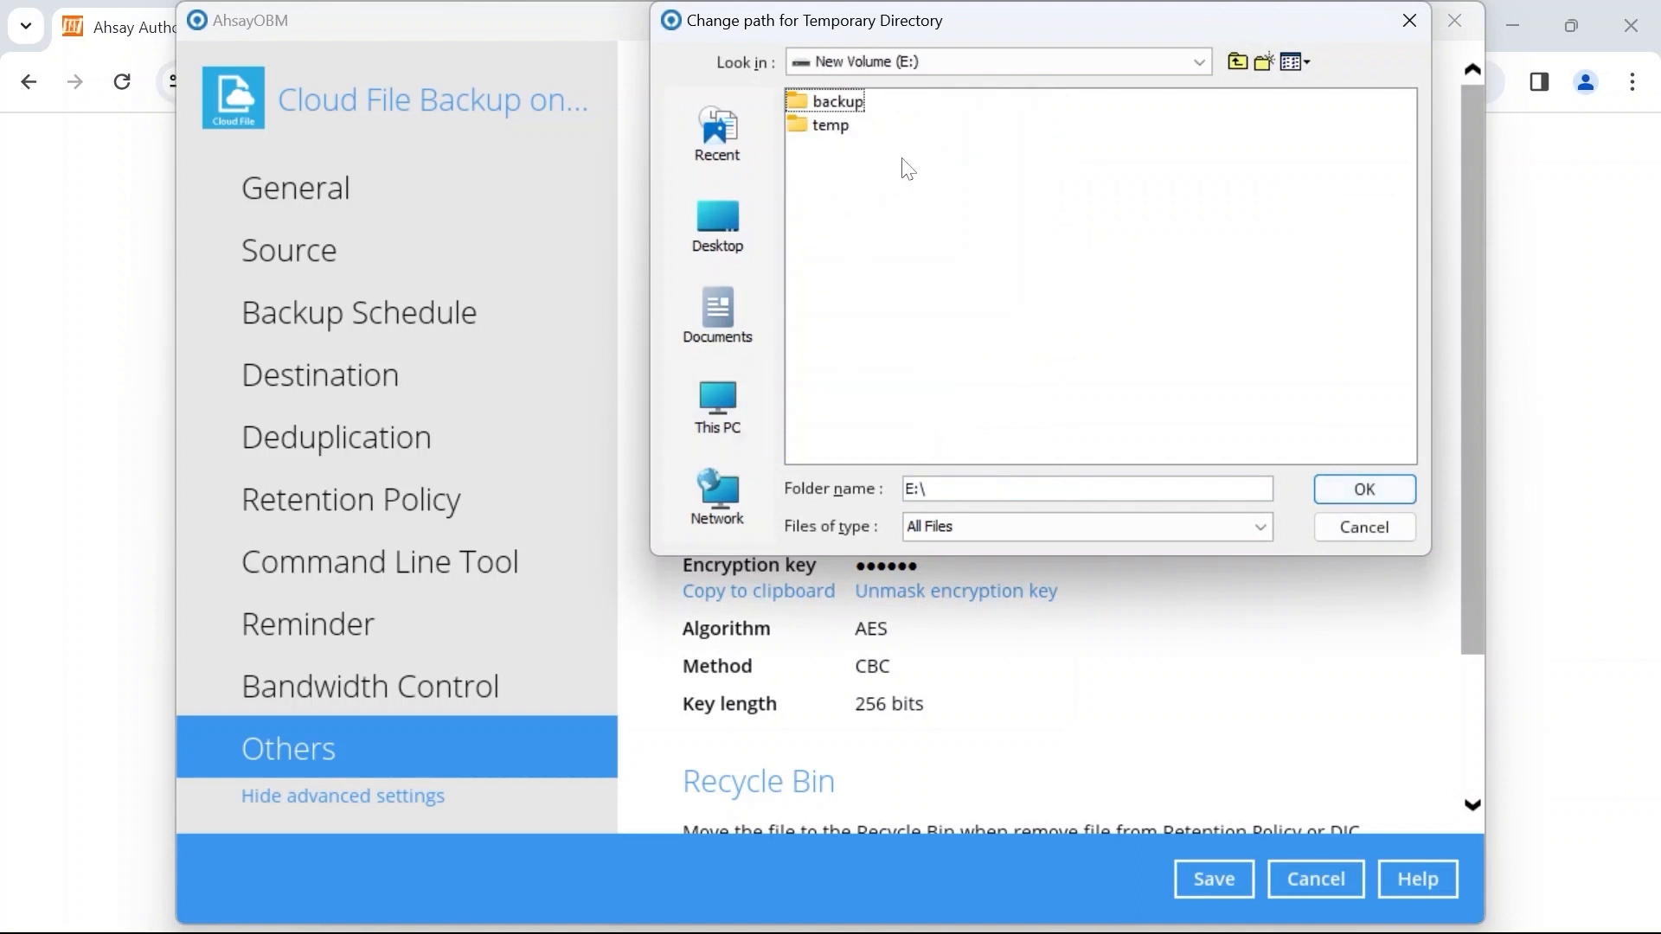
click(830, 128)
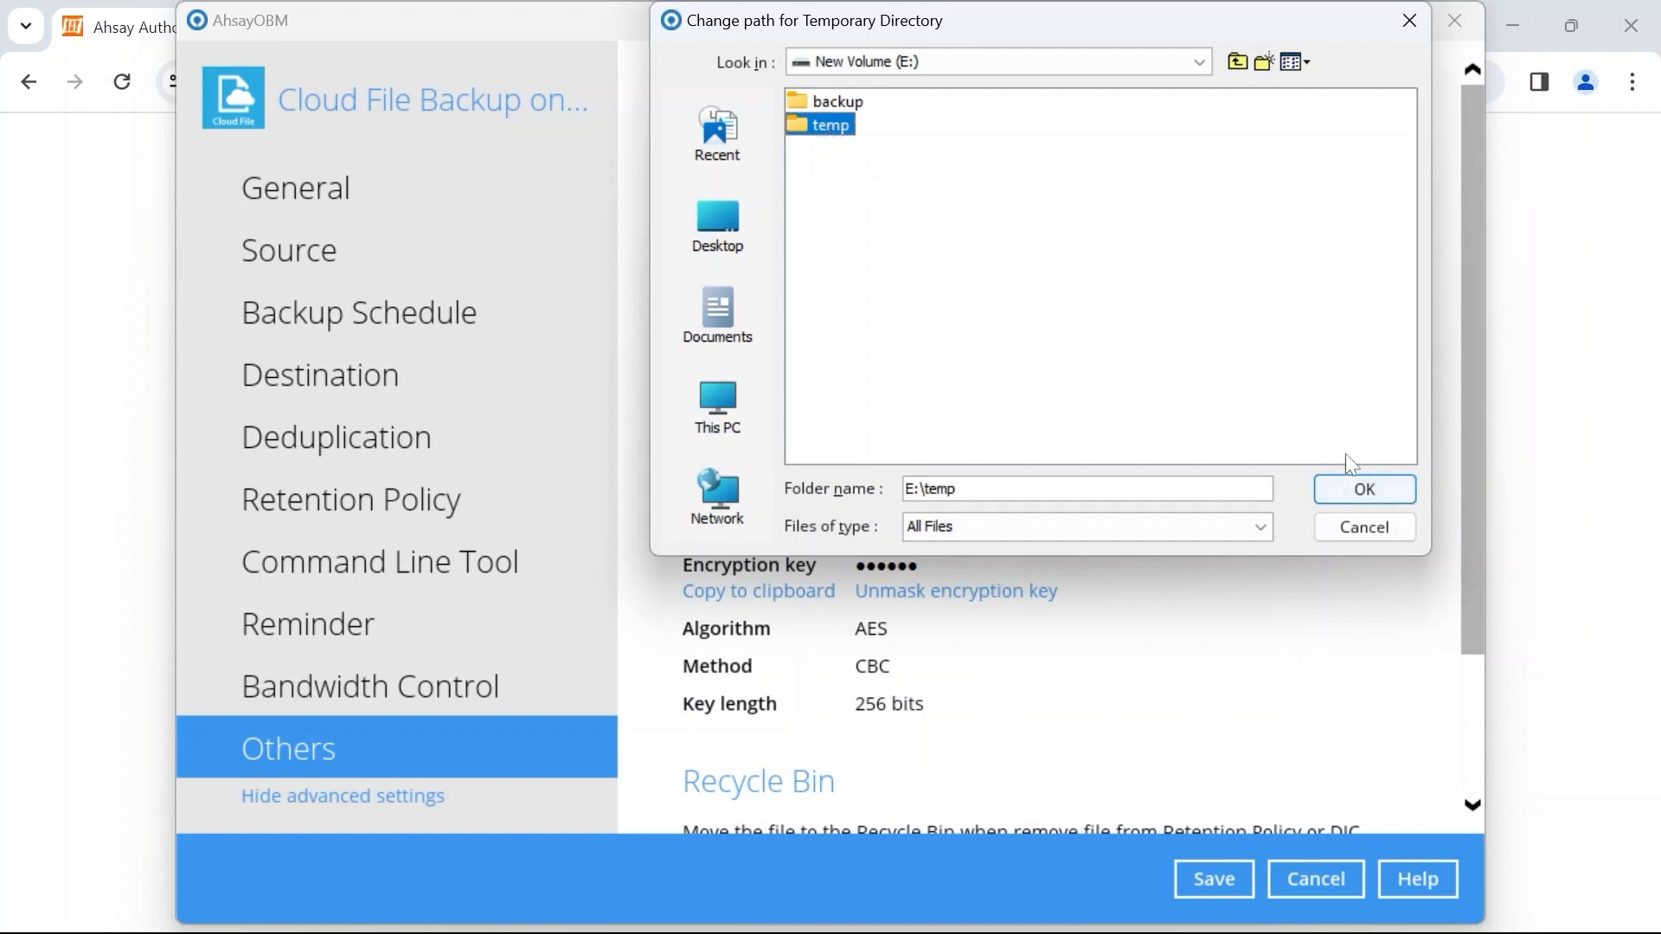
click(1359, 502)
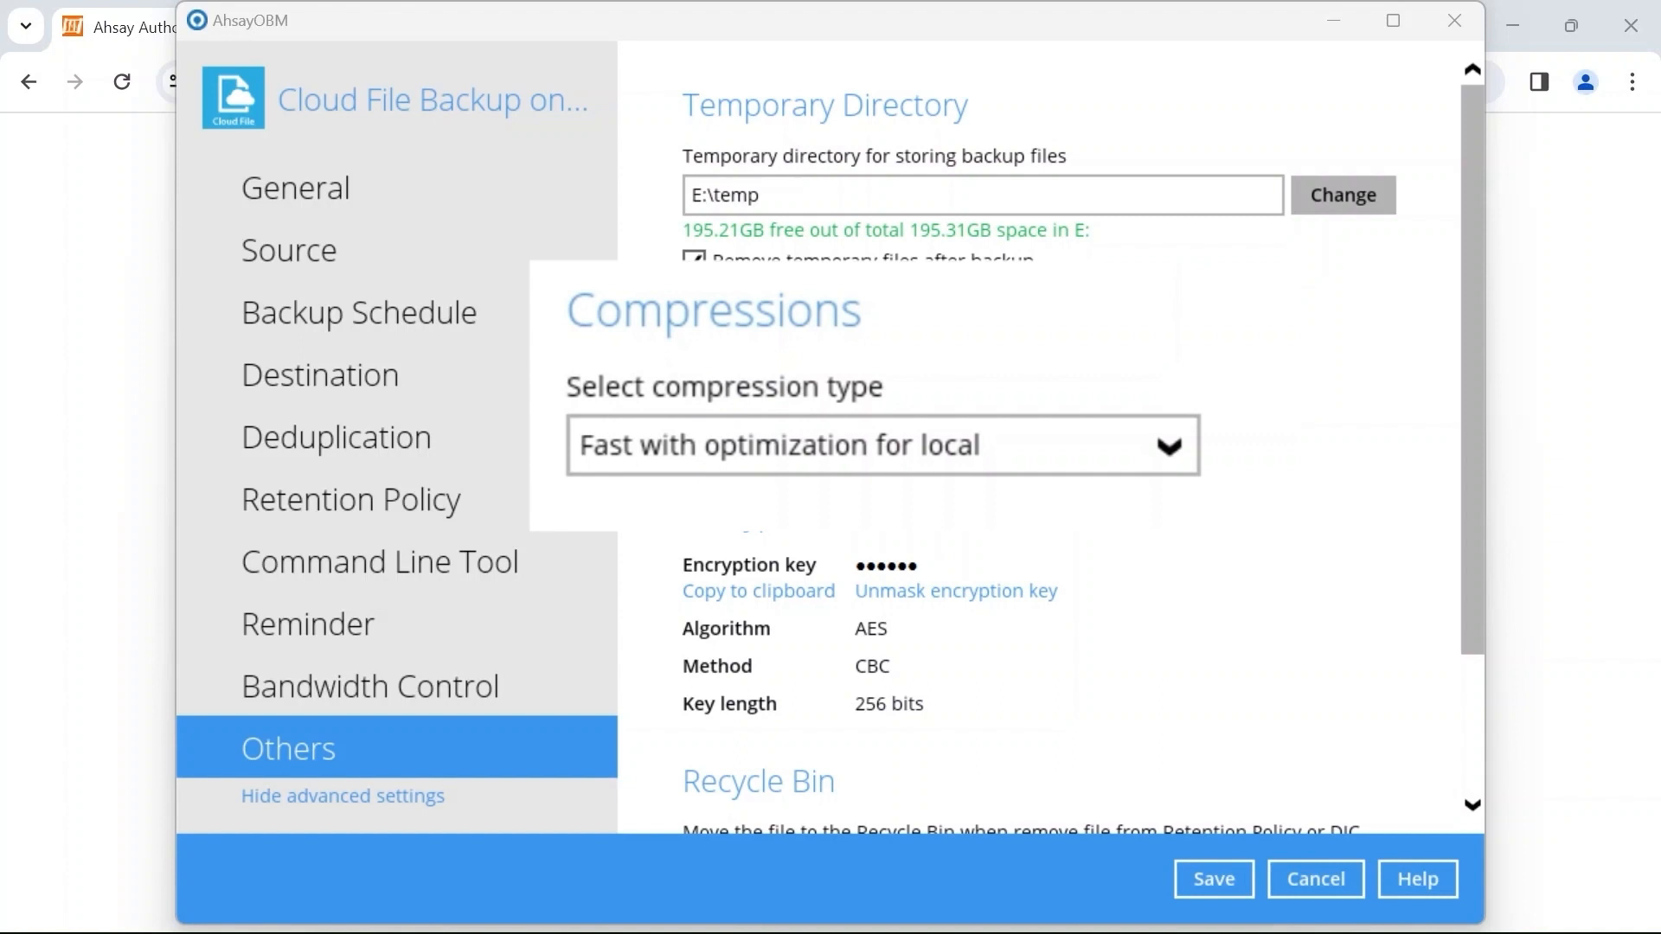
- Select Fast with optimization for local as the compression type and save the backup set settings
click(1042, 457)
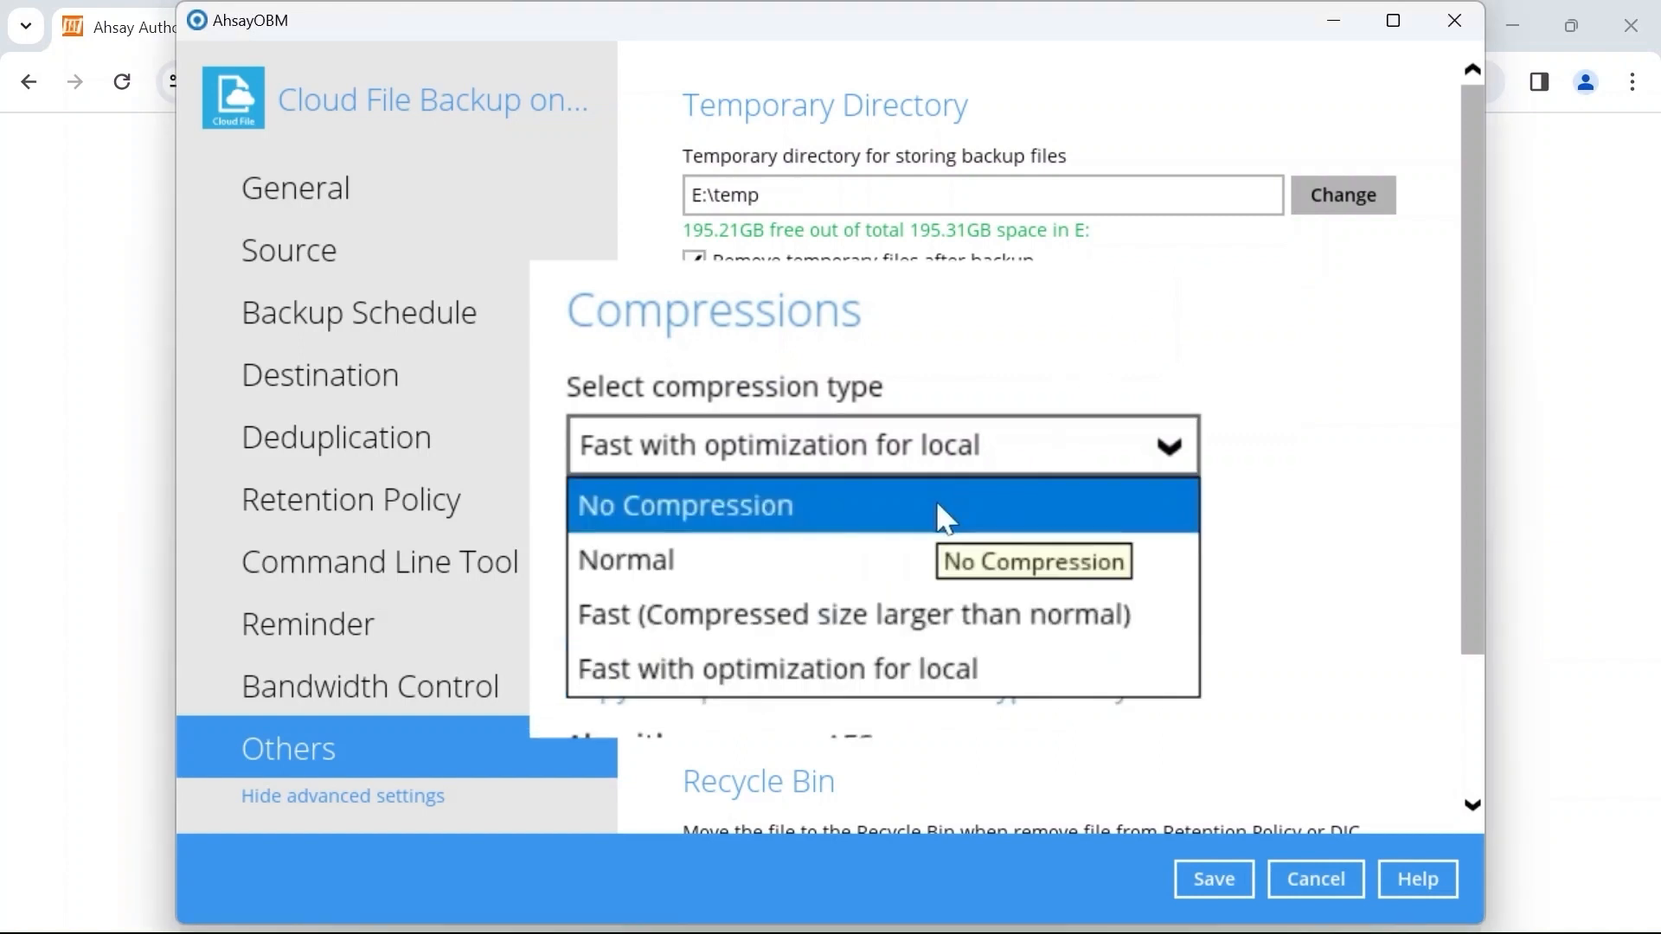
click(943, 664)
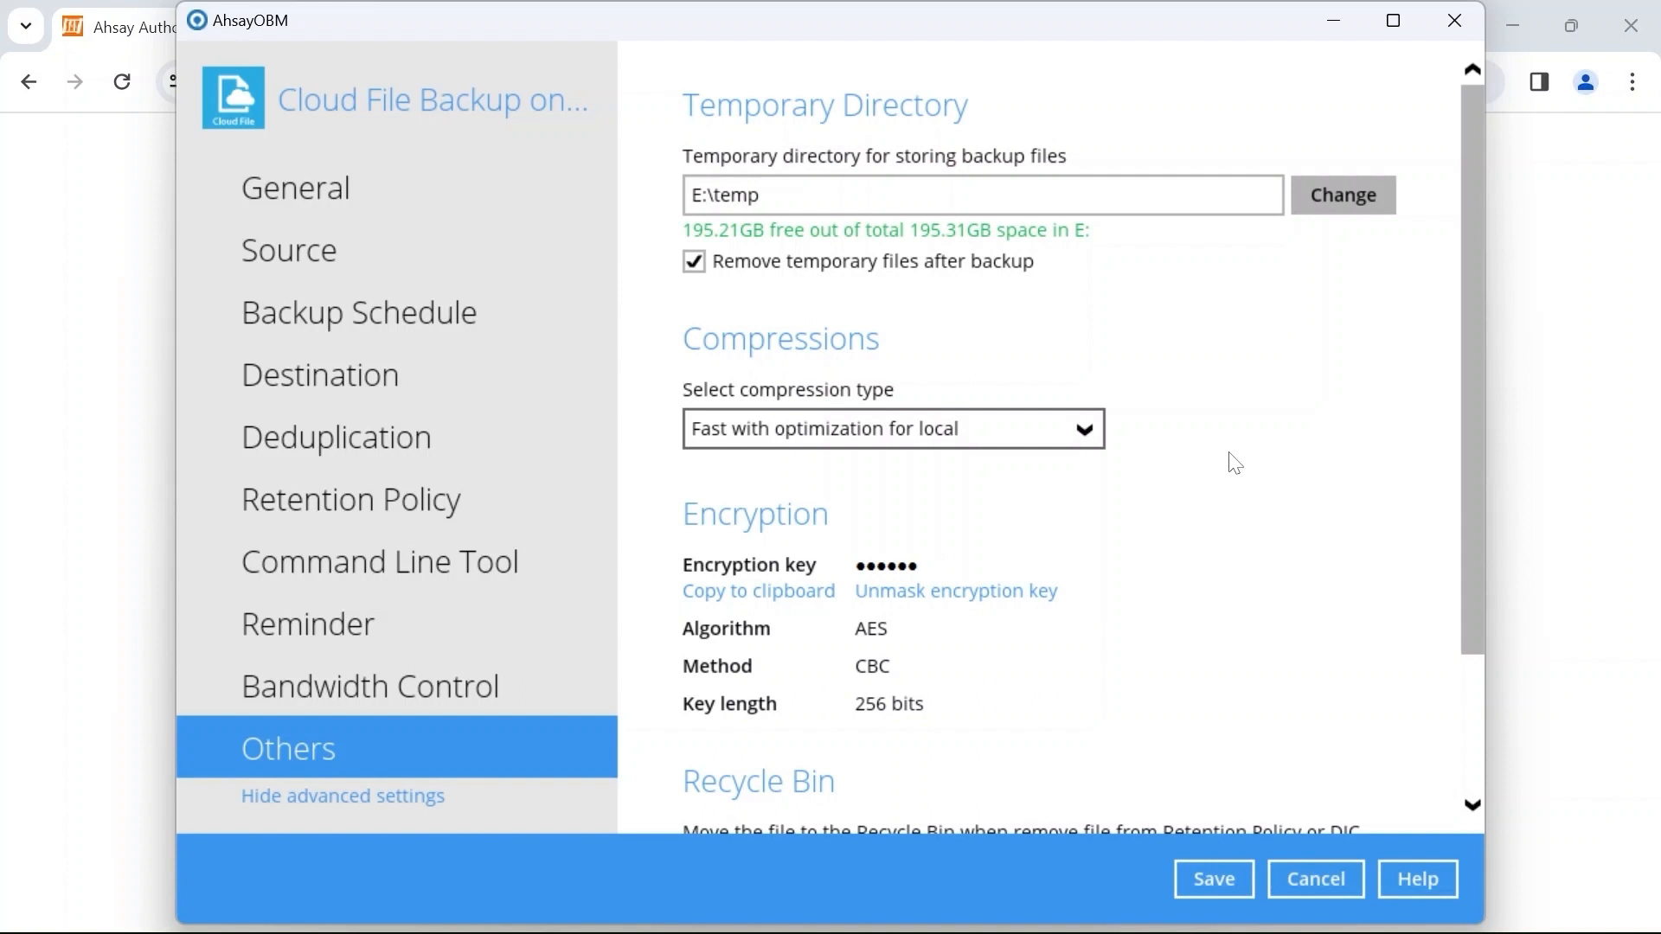
click(1221, 879)
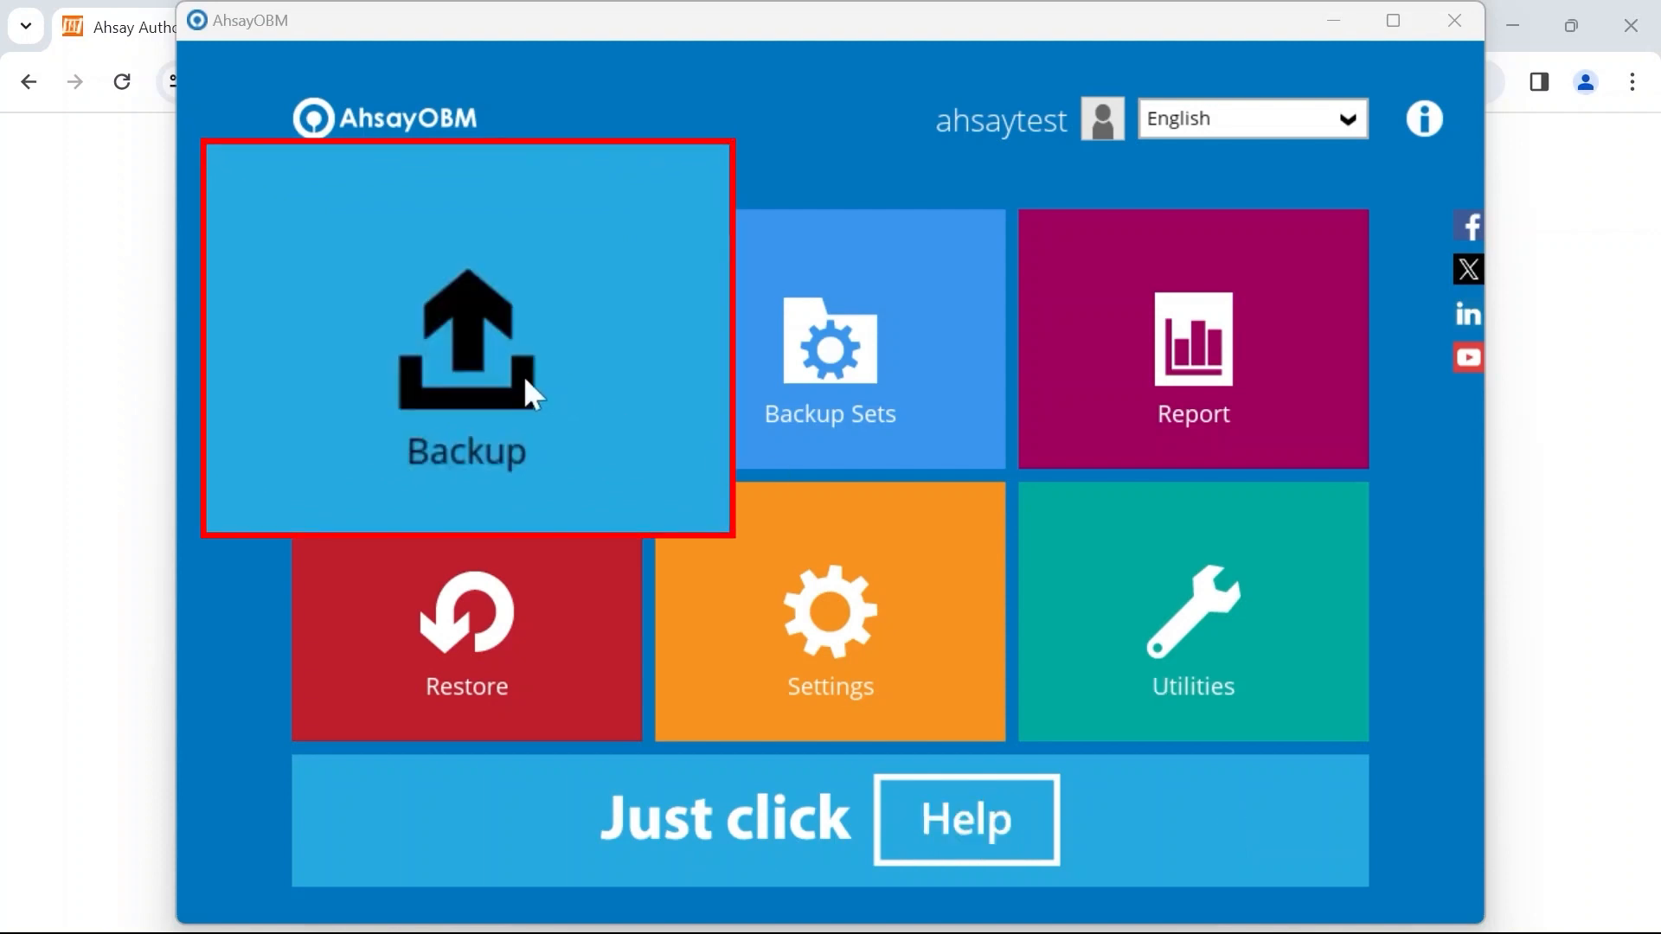
- Start a manual backup of Cloud File Backup on OneDrive to both destinations, with Run Retention Policy after backup turned off
click(525, 380)
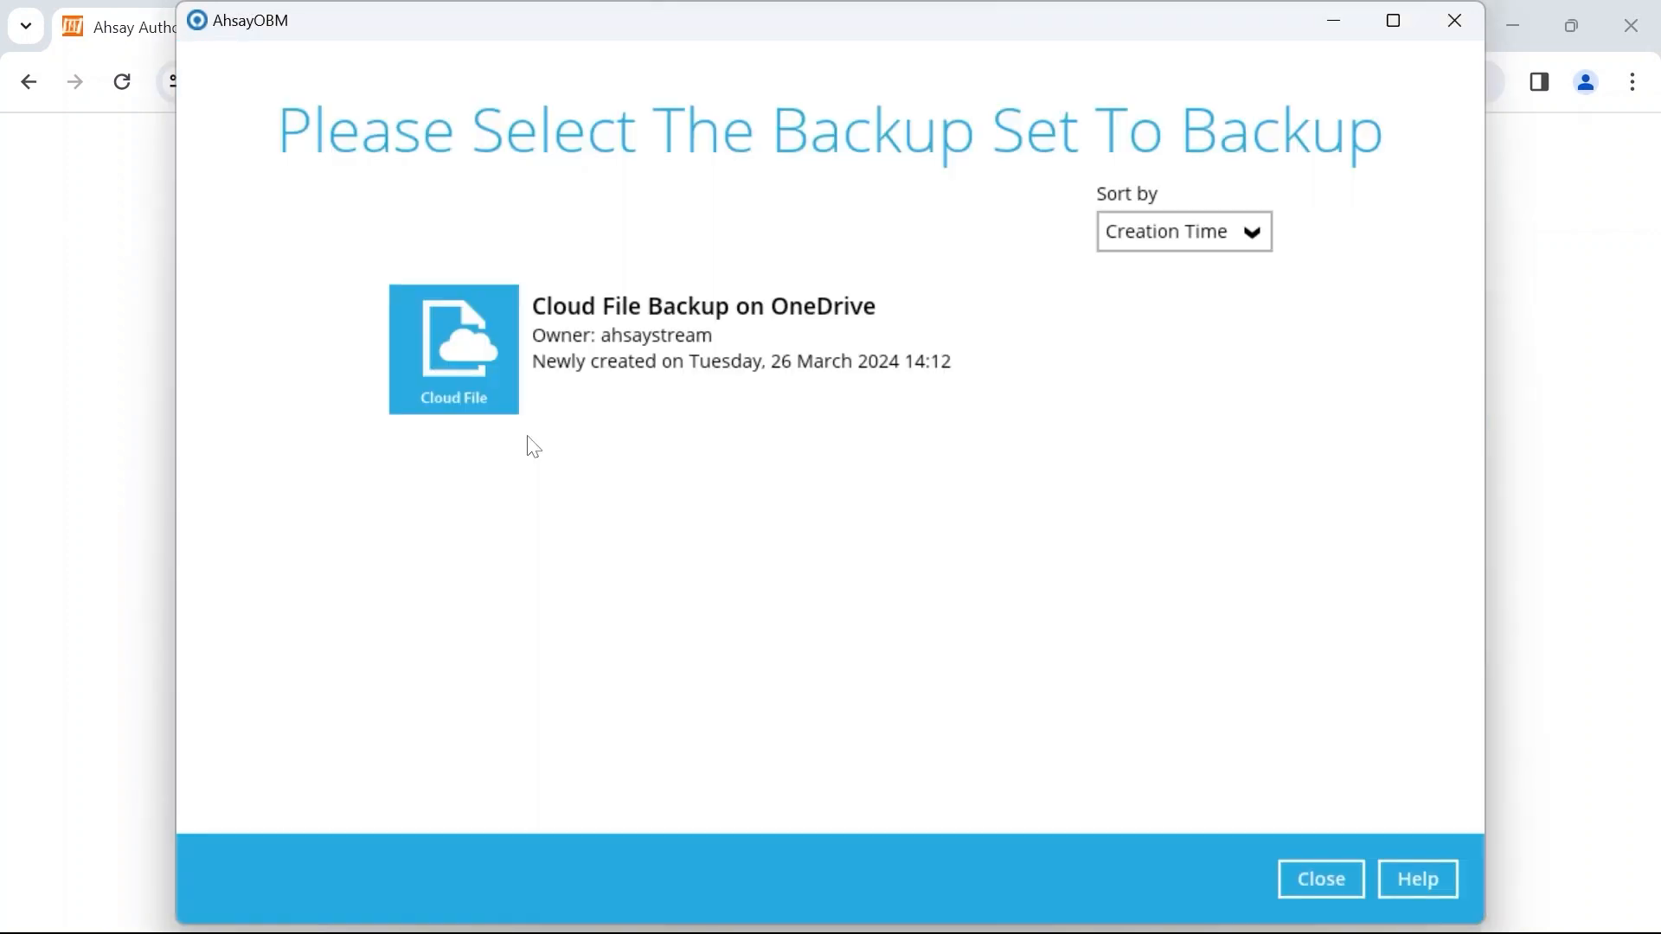
click(780, 353)
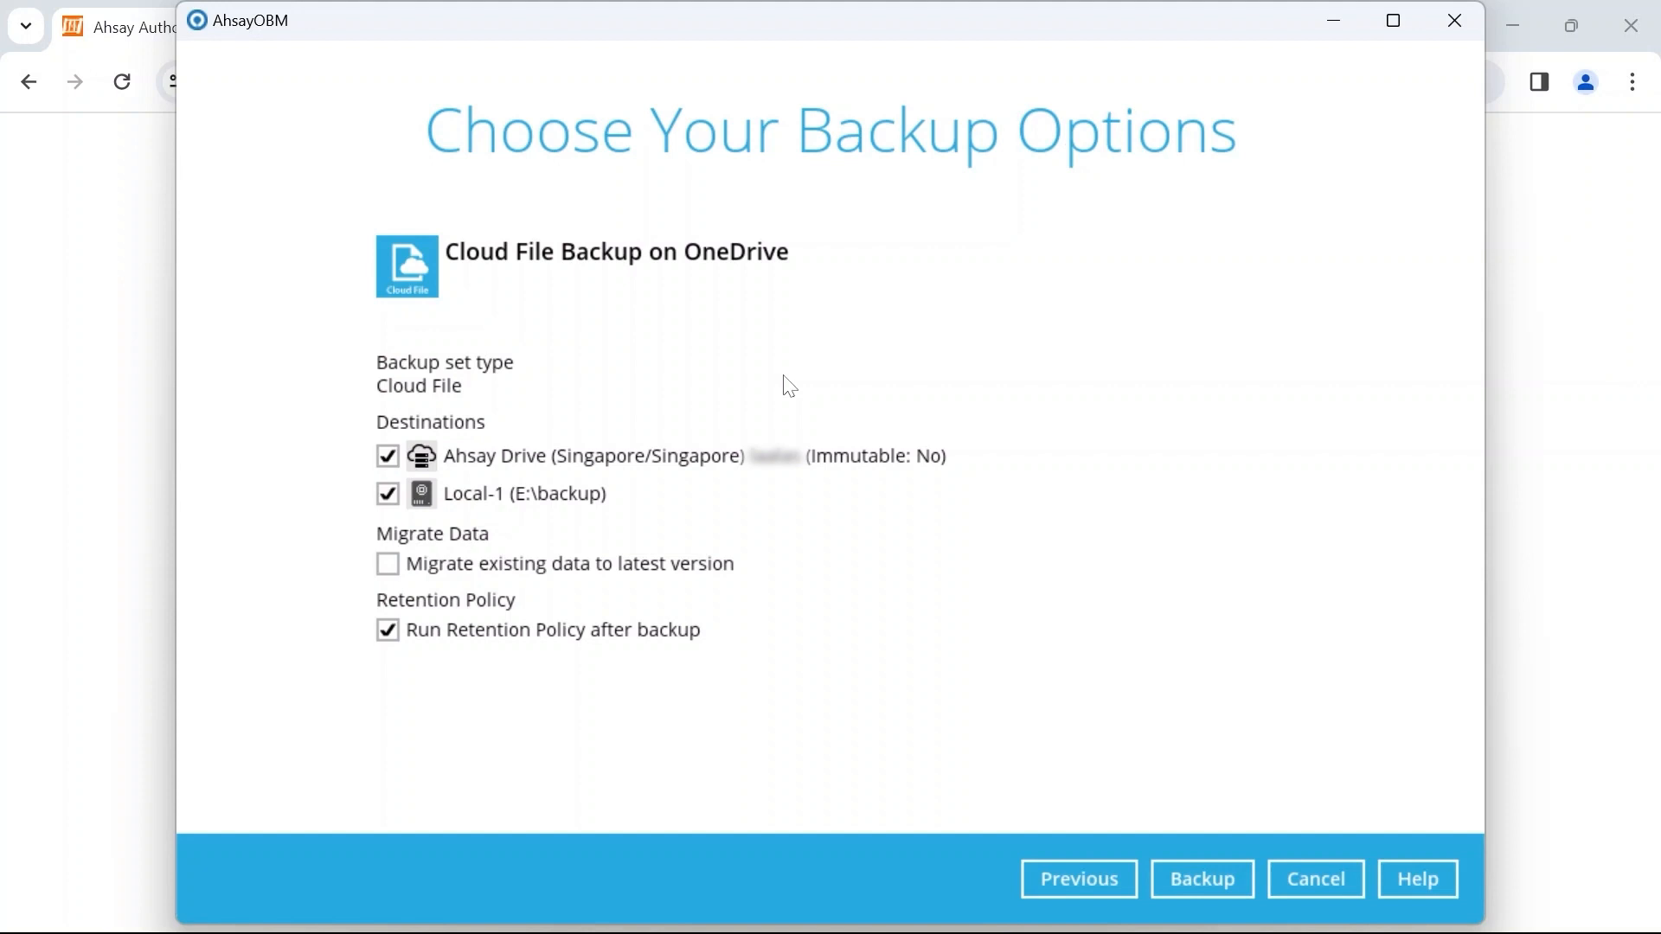
click(390, 634)
click(1202, 879)
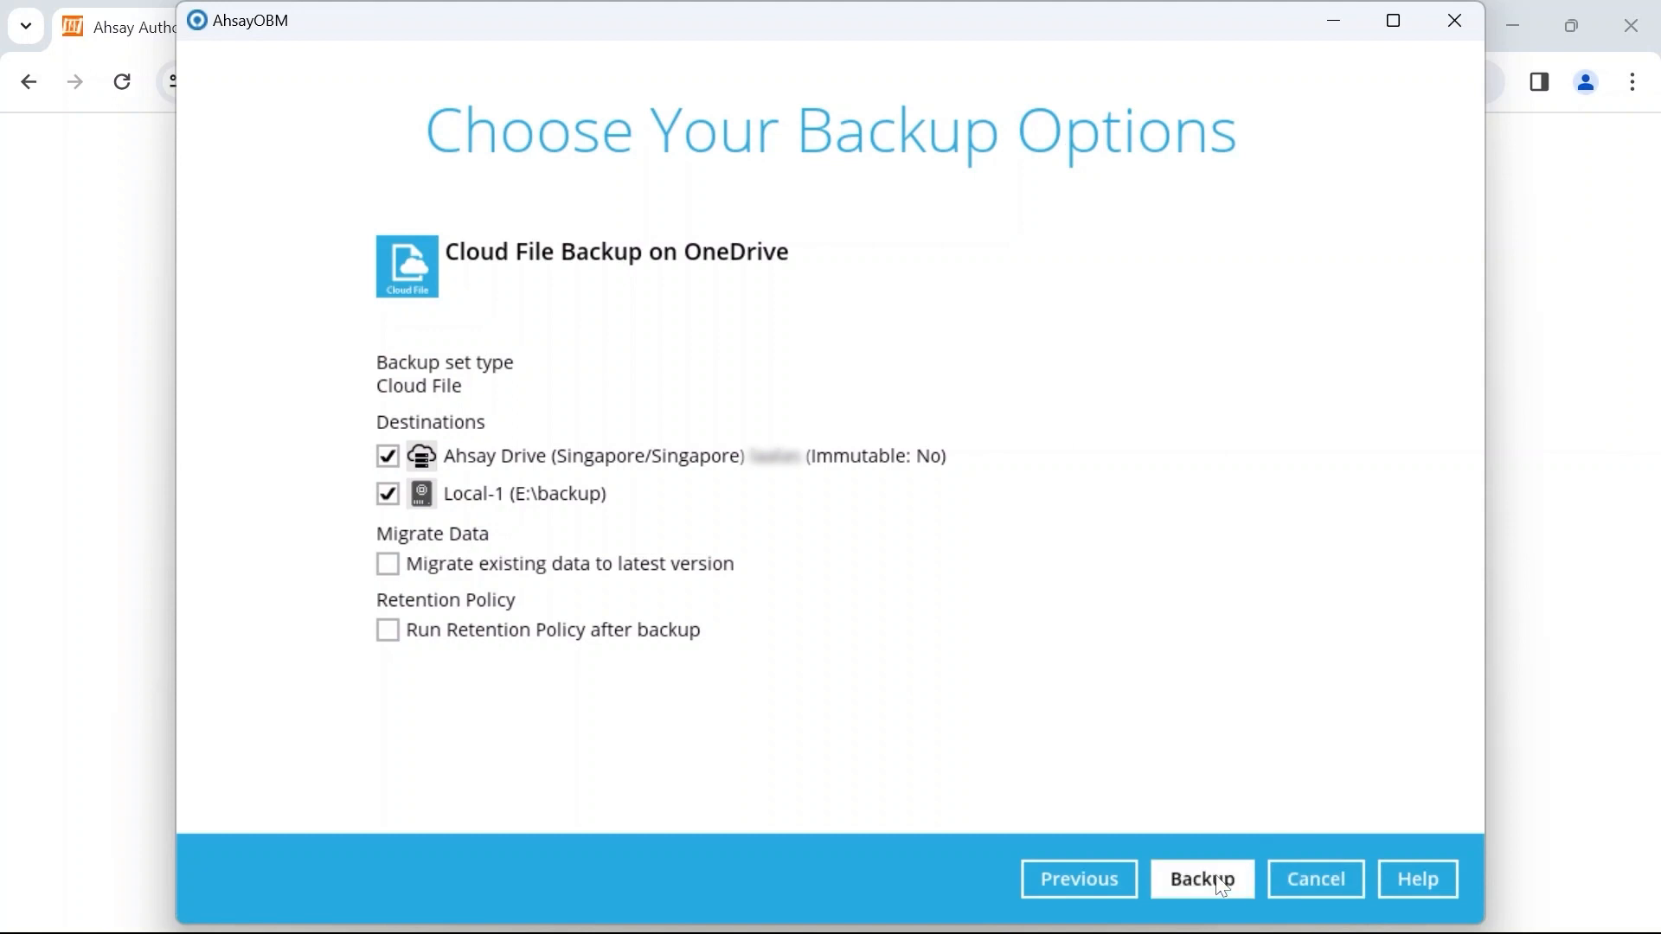